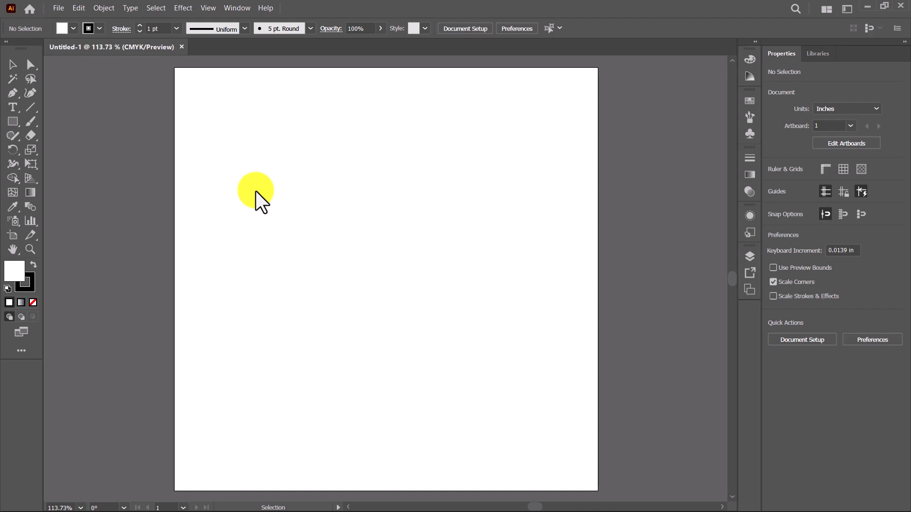
# Step: Paste the ELE VATE YOUTH reference image, scale it to about 3.72 × 2.41 in and place it in the artboard's upper-left corner
pyautogui.hotkey('ctrl', 'v')
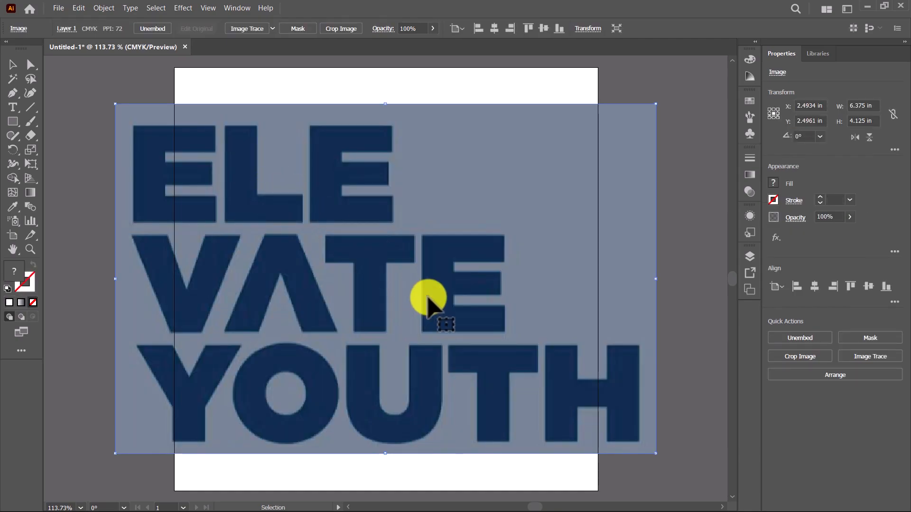
pyautogui.moveTo(655, 453); pyautogui.dragTo(541, 386)
pyautogui.moveTo(411, 347); pyautogui.dragTo(383, 269)
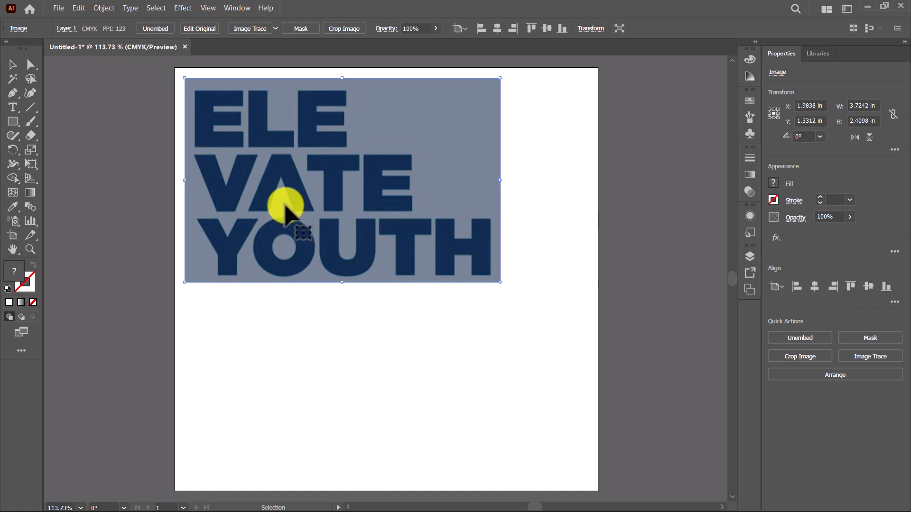
pyautogui.click(428, 313)
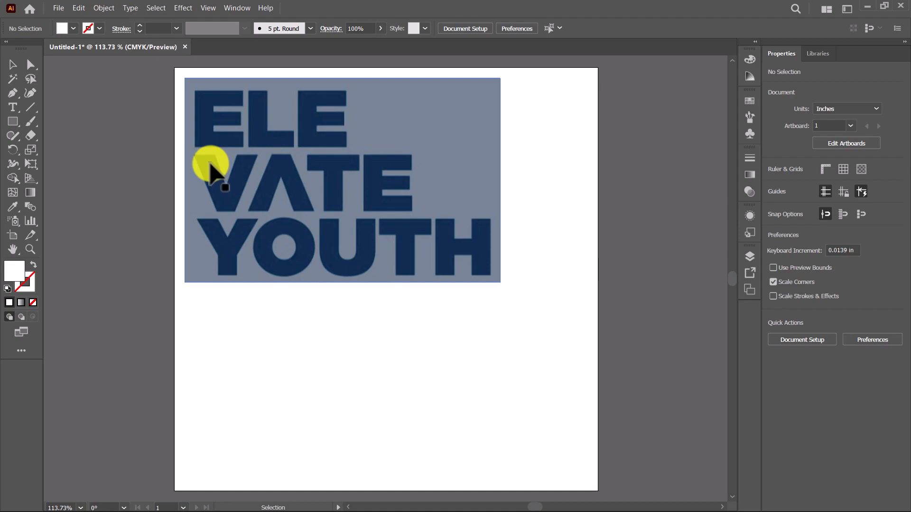
pyautogui.moveTo(248, 196); pyautogui.dragTo(240, 190)
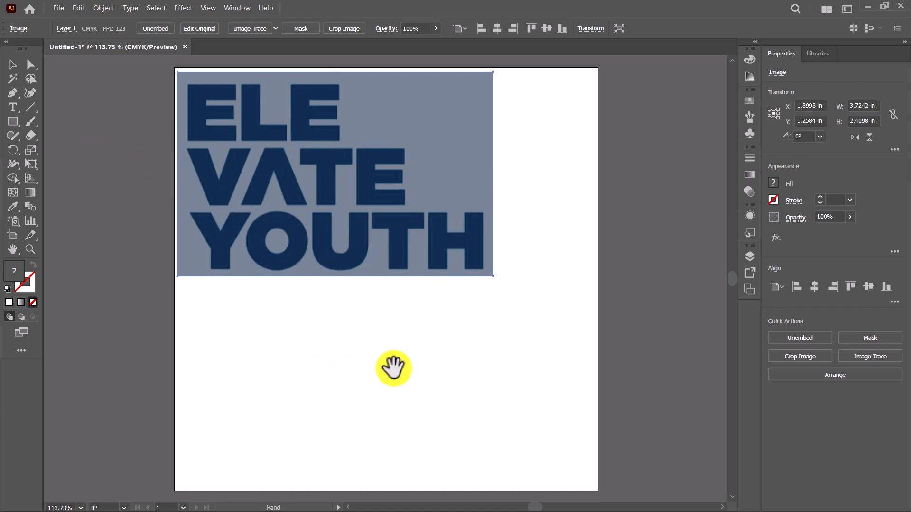
# Step: Create an area text about 4.07 × 1.85 in below the reference image reading ELE, VATE, YOUTH on three lines
pyautogui.moveTo(392, 365); pyautogui.dragTo(420, 331)
pyautogui.hotkey('ctrl', '1')
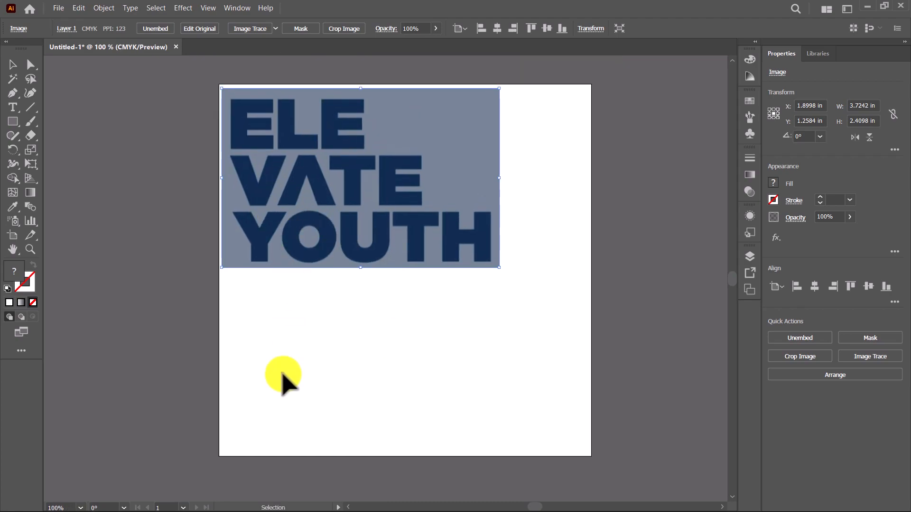
pyautogui.click(281, 376)
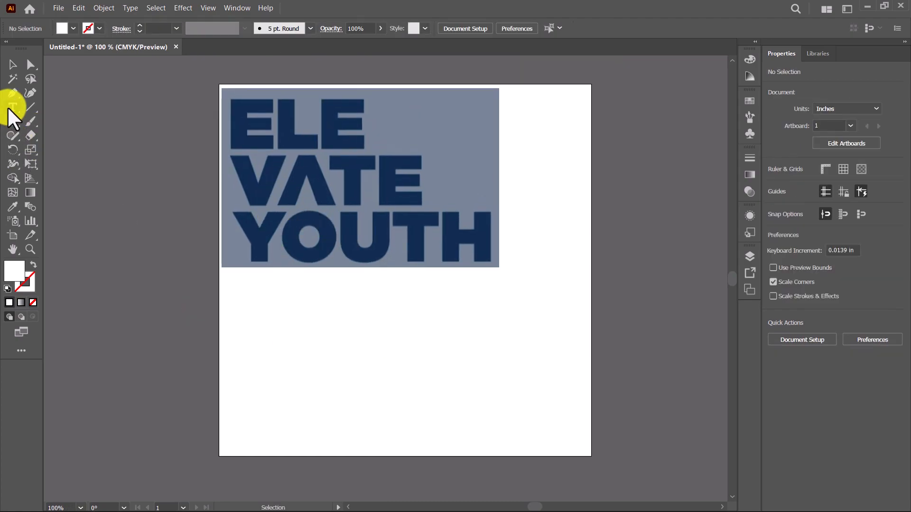
pyautogui.moveTo(232, 298); pyautogui.dragTo(534, 435)
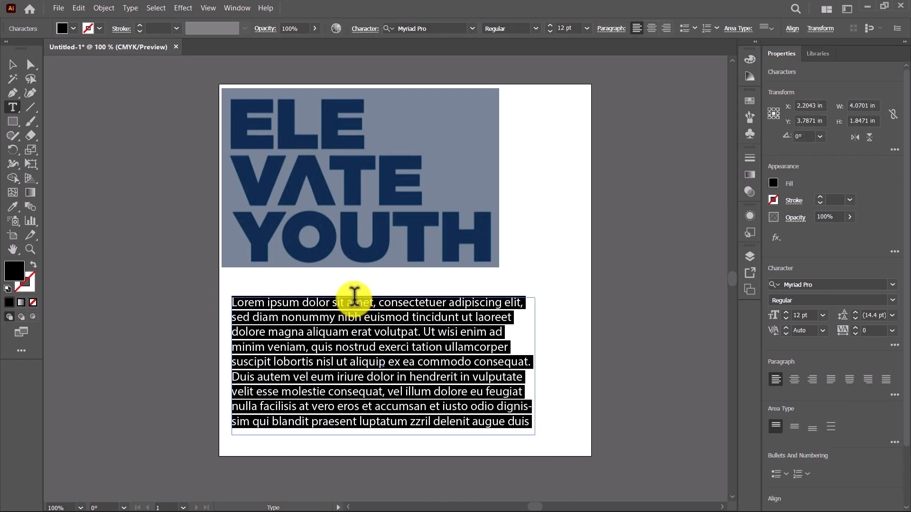
pyautogui.write('ELE')
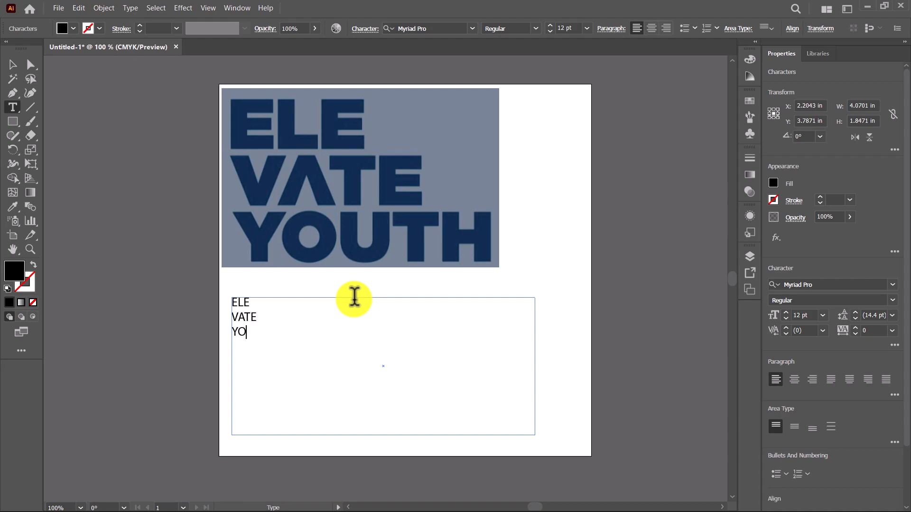
pyautogui.click(11, 62)
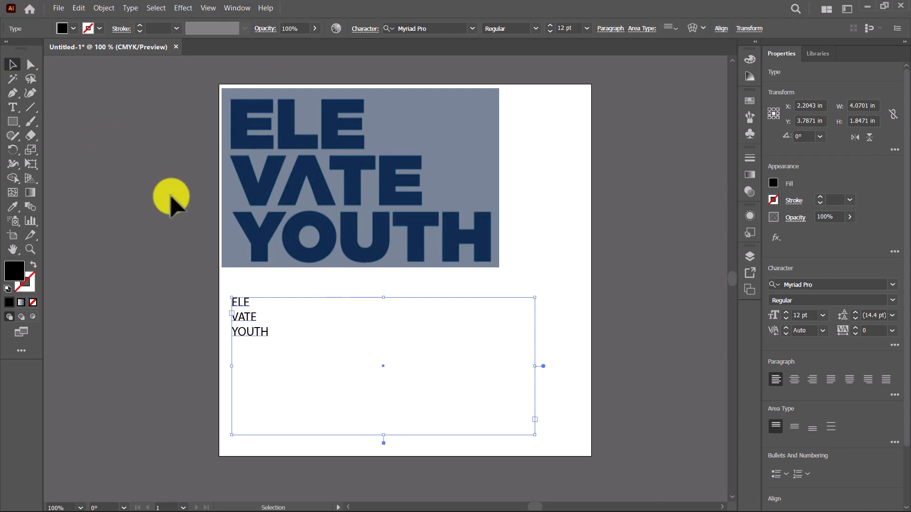
# Step: Find the Montserrat family by searching for "monts" and apply Montserrat ExtraLight Italic to the three-line text
pyautogui.scroll(3, 250, 328)
pyautogui.scroll(-3, 250, 328)
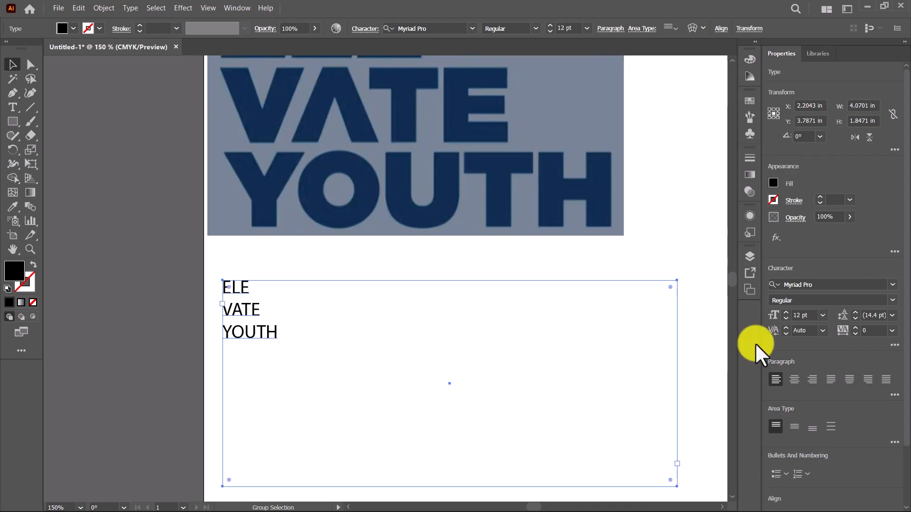
pyautogui.scroll(-2, 315, 291)
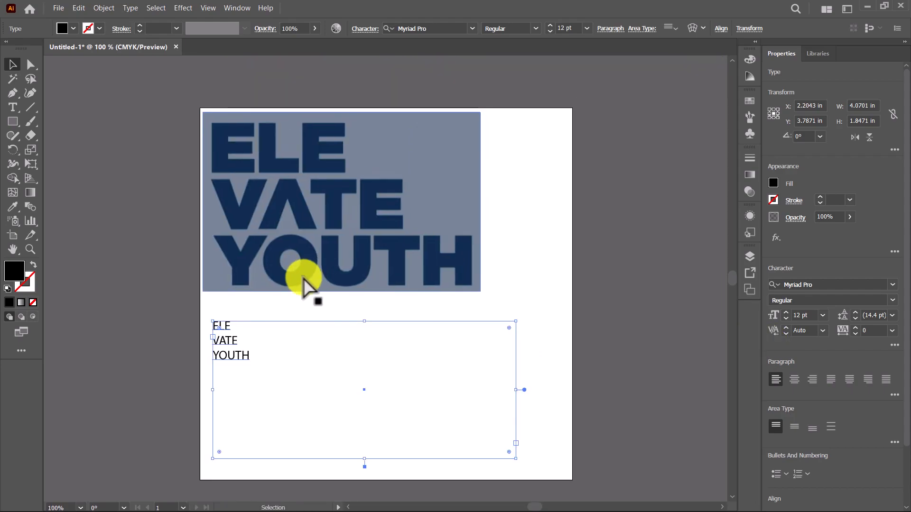
pyautogui.scroll(3, 268, 304)
pyautogui.scroll(-1, 273, 313)
pyautogui.scroll(2, 350, 289)
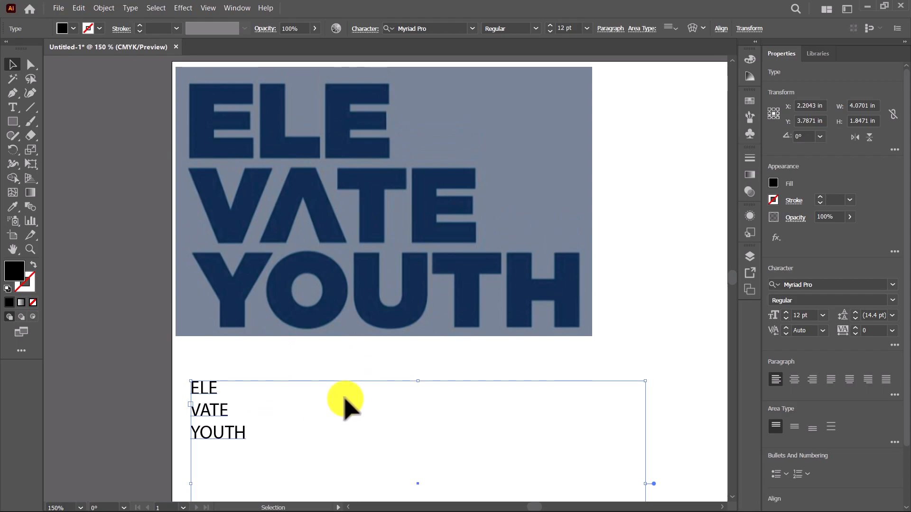
pyautogui.click(878, 284)
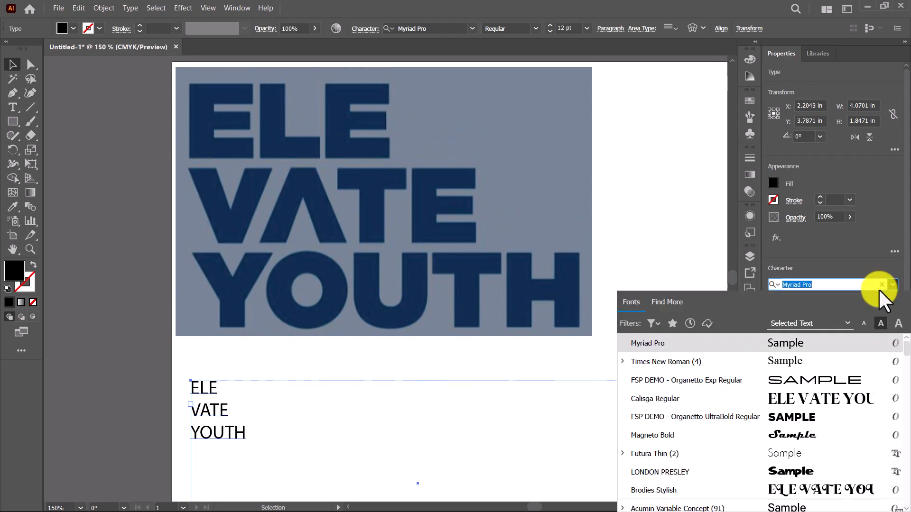
pyautogui.click(827, 285)
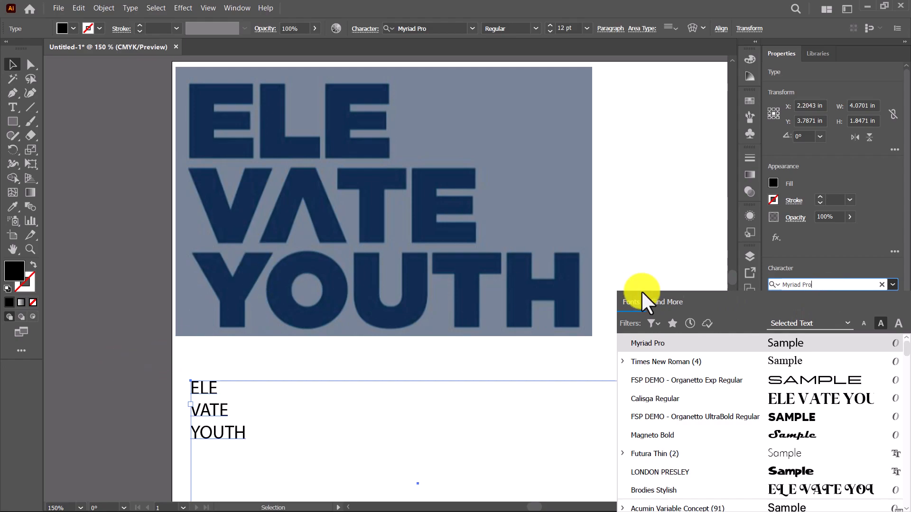
pyautogui.write('MON')
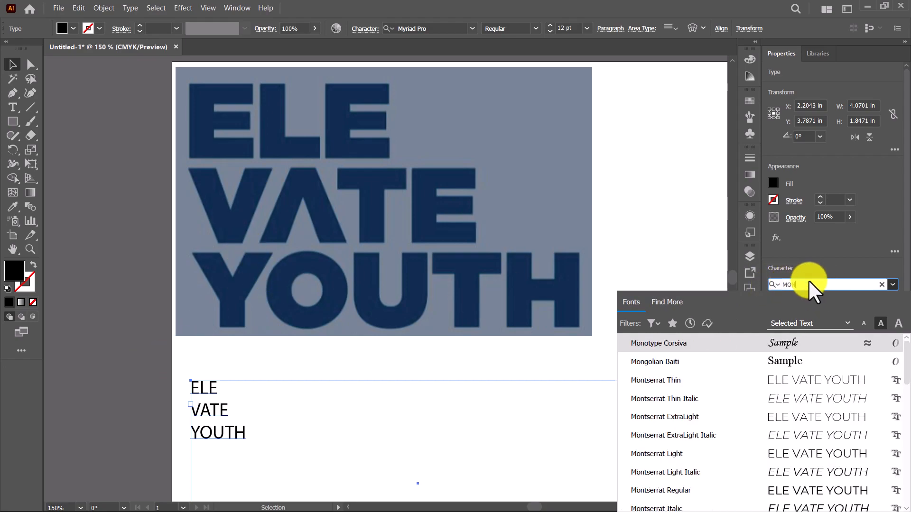
pyautogui.press('BackSpace')
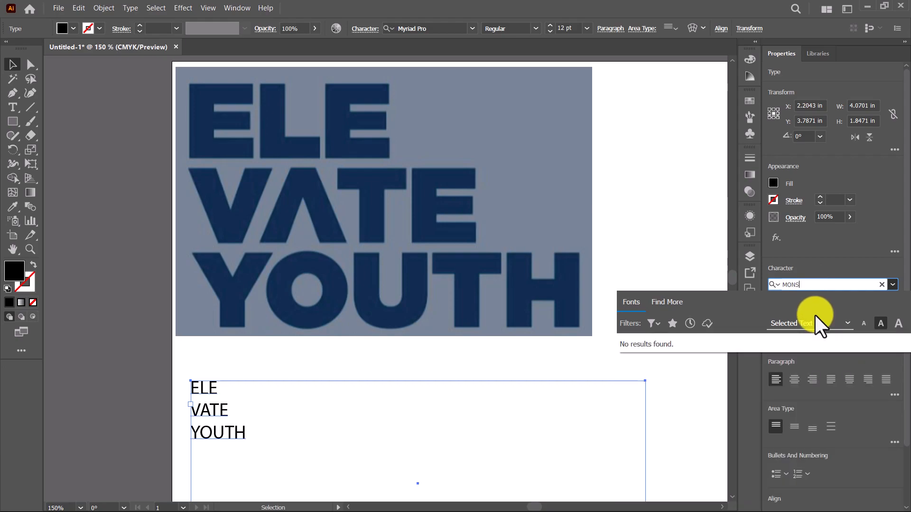
pyautogui.press('BackSpace')
pyautogui.press('BackSpace')
pyautogui.write('mon')
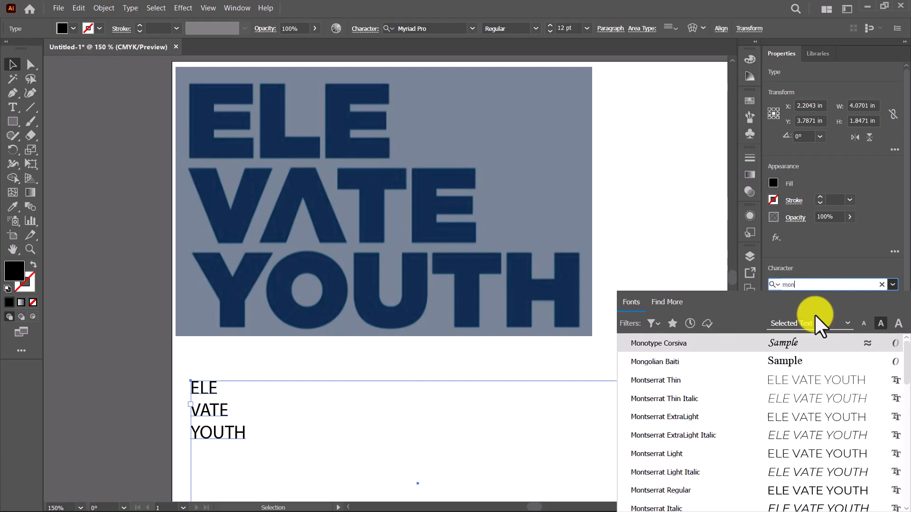
pyautogui.write('ts')
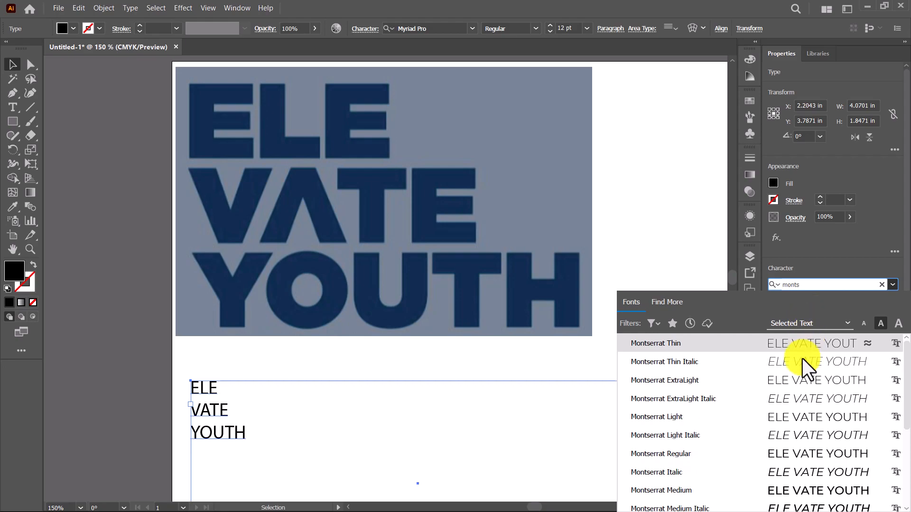
pyautogui.click(795, 394)
# Step: Change the text's font style to ExtraBold and move its frame closer beneath the reference image
pyautogui.moveTo(221, 403); pyautogui.dragTo(209, 372)
pyautogui.click(892, 301)
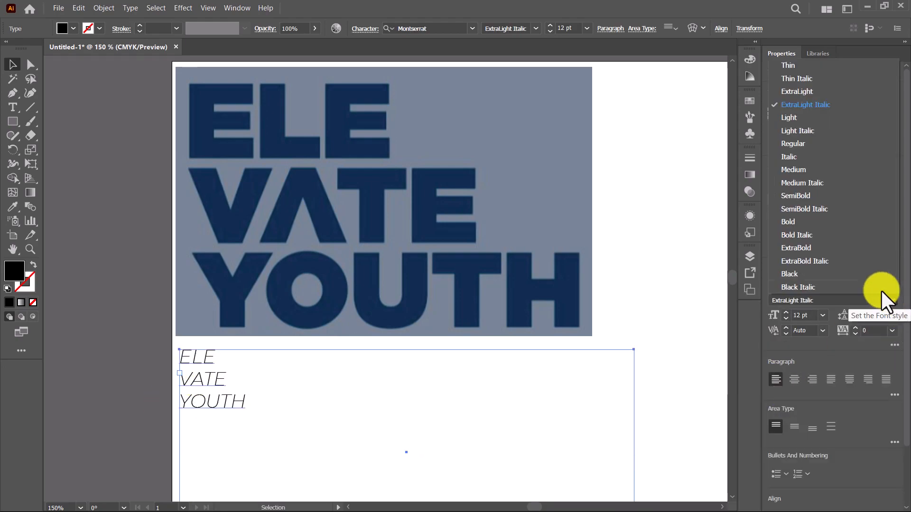
pyautogui.click(819, 247)
pyautogui.moveTo(203, 400); pyautogui.dragTo(256, 323)
# Step: Enlarge the ELE VATE YOUTH text to 45 pt
pyautogui.scroll(-1, 277, 401)
pyautogui.scroll(1, 312, 290)
pyautogui.scroll(-1, 302, 312)
pyautogui.scroll(20, 810, 316)
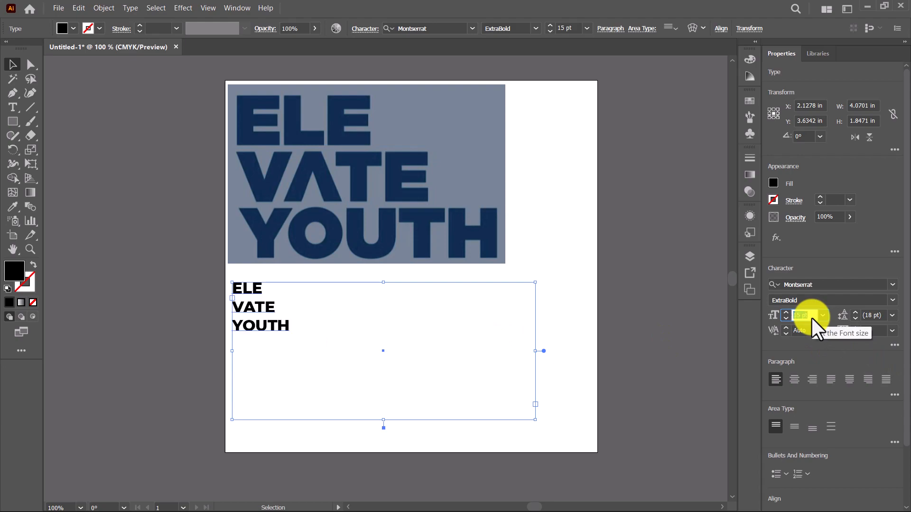
pyautogui.scroll(3, 810, 317)
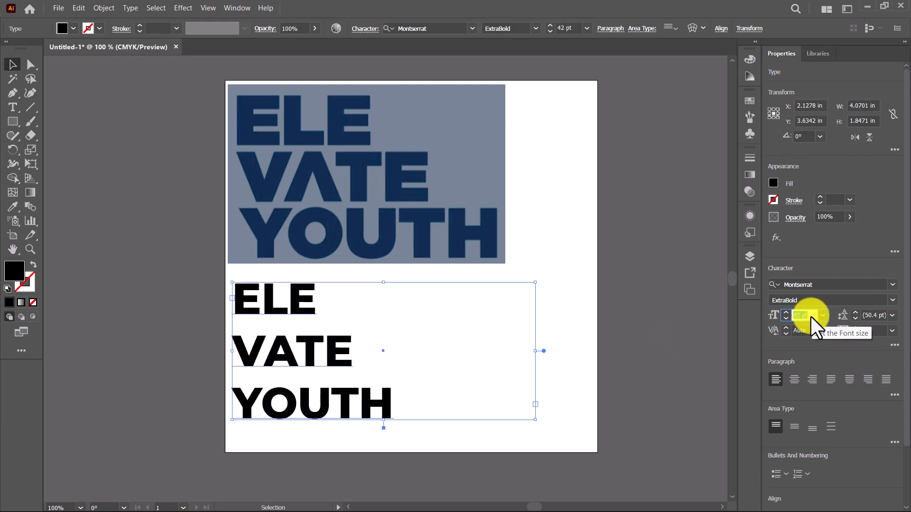
# Step: Move the reference image off the artboard to the left and place a duplicate of it on the artboard near the text
pyautogui.moveTo(392, 191); pyautogui.dragTo(536, 191)
pyautogui.scroll(-2, 388, 179)
pyautogui.moveTo(455, 197); pyautogui.dragTo(498, 239)
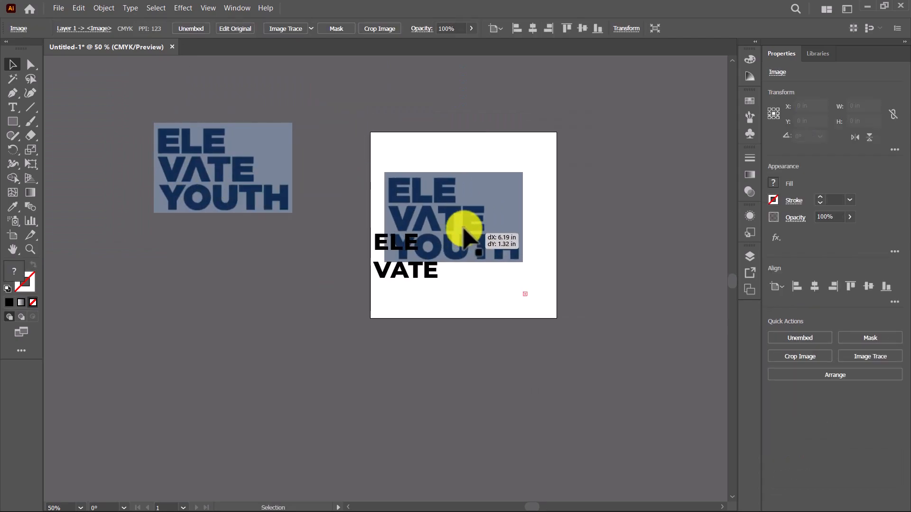
pyautogui.scroll(2, 464, 221)
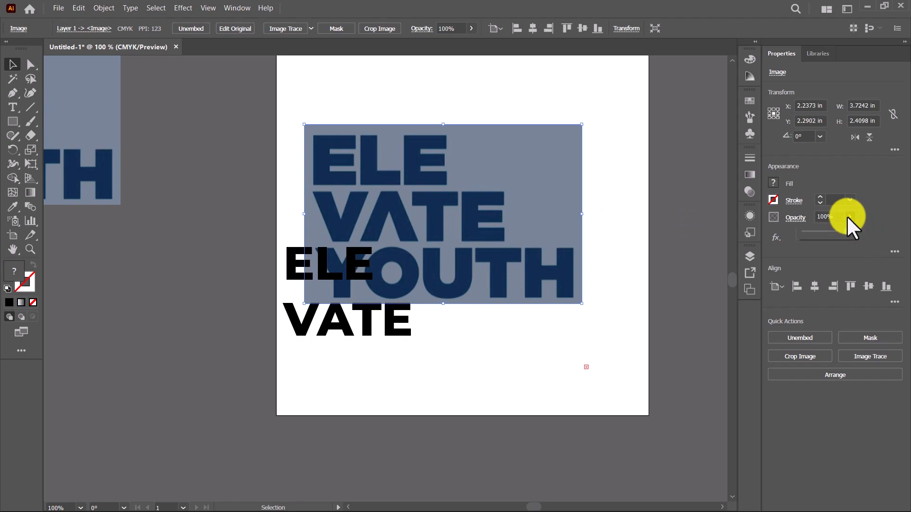
# Step: Lower the duplicated reference image's opacity to 41% and lock it
pyautogui.moveTo(847, 232); pyautogui.dragTo(821, 232)
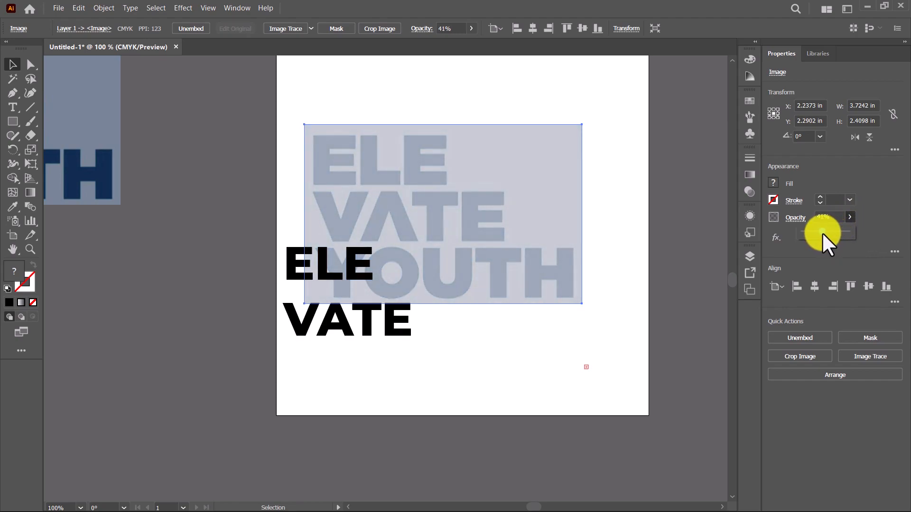
pyautogui.rightClick(519, 150)
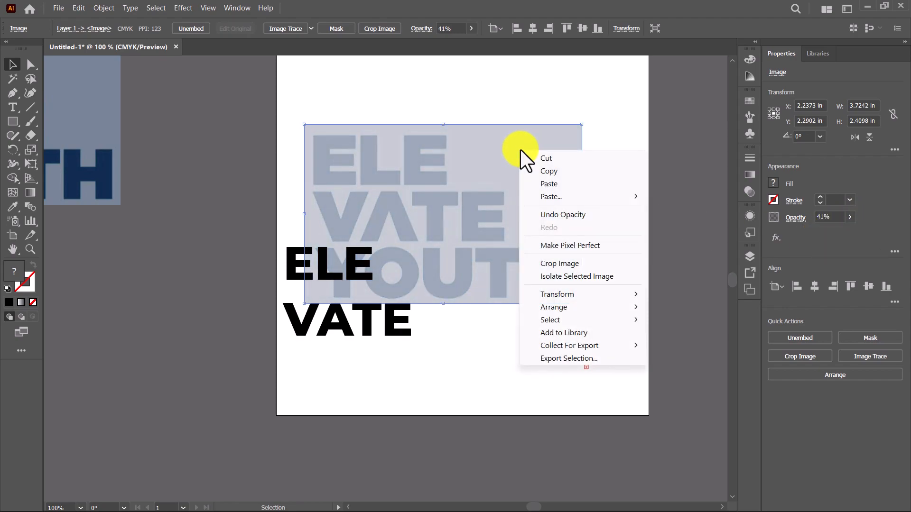
pyautogui.click(388, 184)
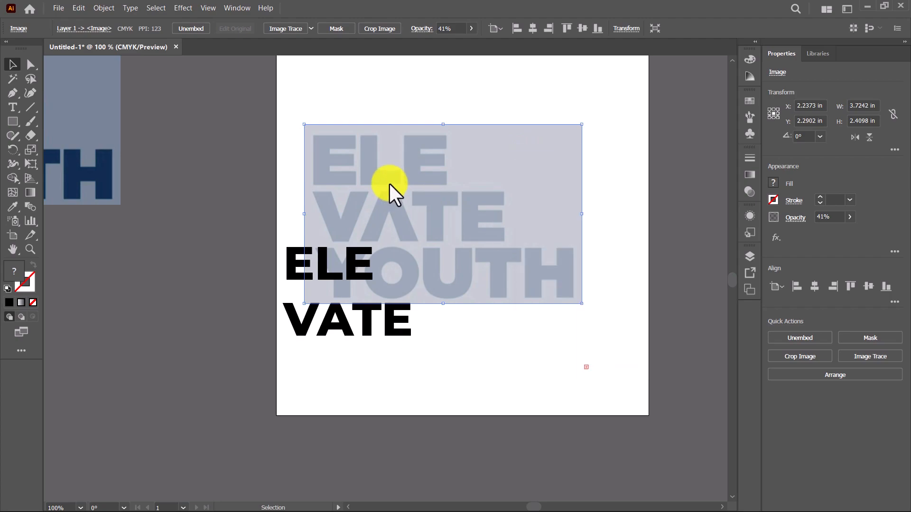
pyautogui.click(102, 6)
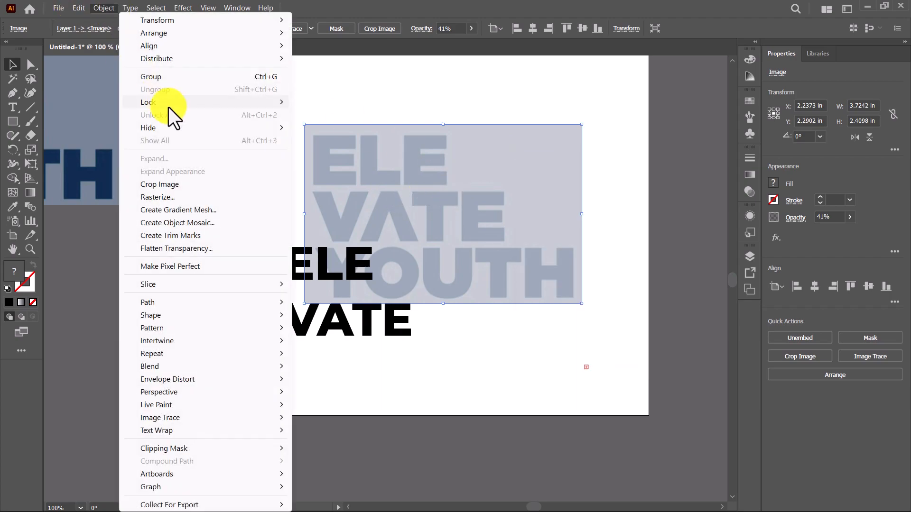
pyautogui.moveTo(169, 105)
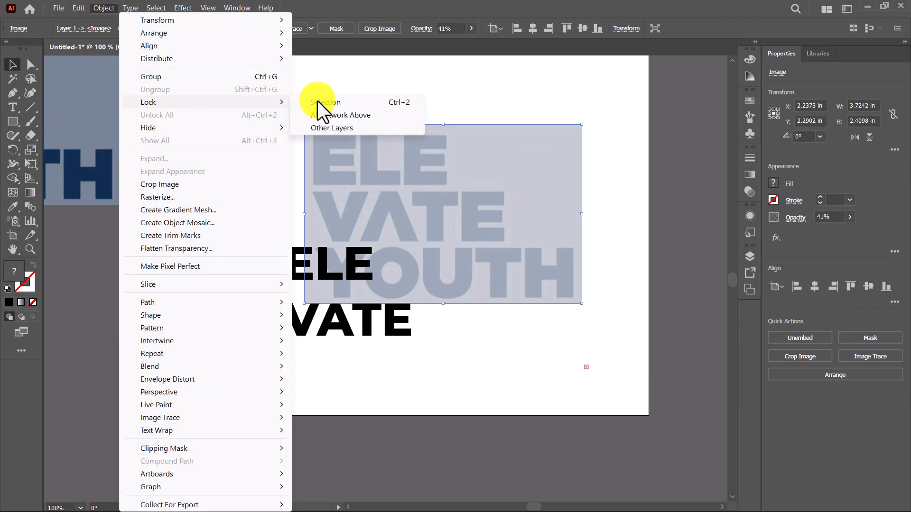
pyautogui.click(382, 106)
# Step: Move the text over the faded image, roughly matching its upper-left letters, and extend the text frame's height to about 2.55 in
pyautogui.moveTo(351, 266); pyautogui.dragTo(357, 164)
pyautogui.scroll(2, 360, 166)
pyautogui.moveTo(280, 164); pyautogui.dragTo(281, 146)
pyautogui.scroll(-1, 406, 197)
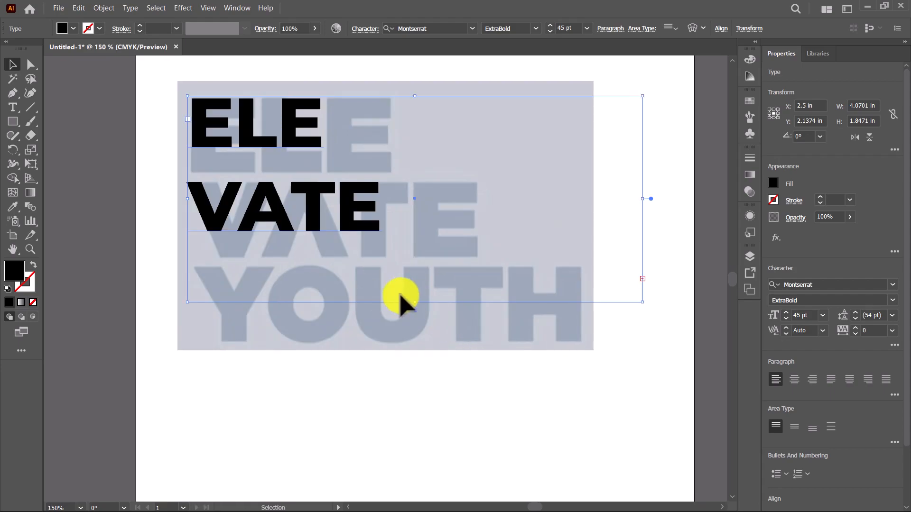
pyautogui.moveTo(414, 302); pyautogui.dragTo(417, 380)
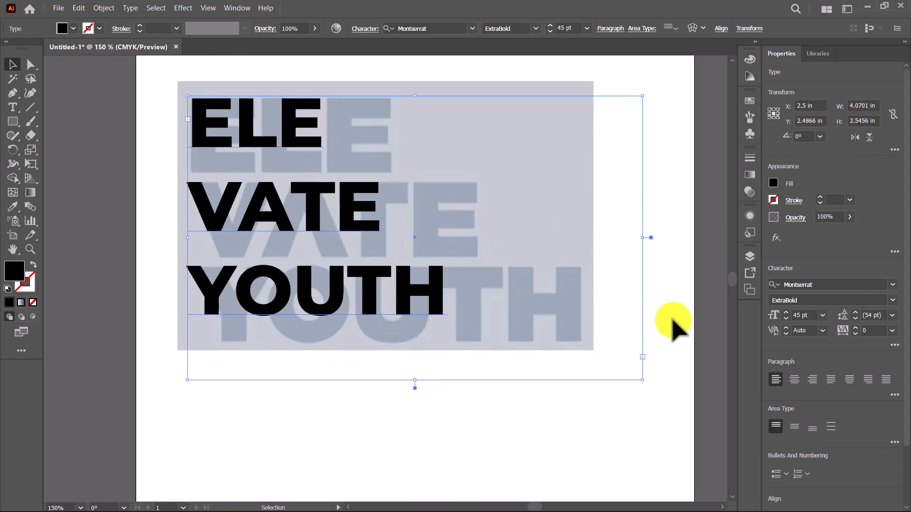
# Step: Enlarge the text to 71 pt and nudge it so its first line lies over the faded ELE
pyautogui.click(812, 315)
pyautogui.scroll(20, 812, 315)
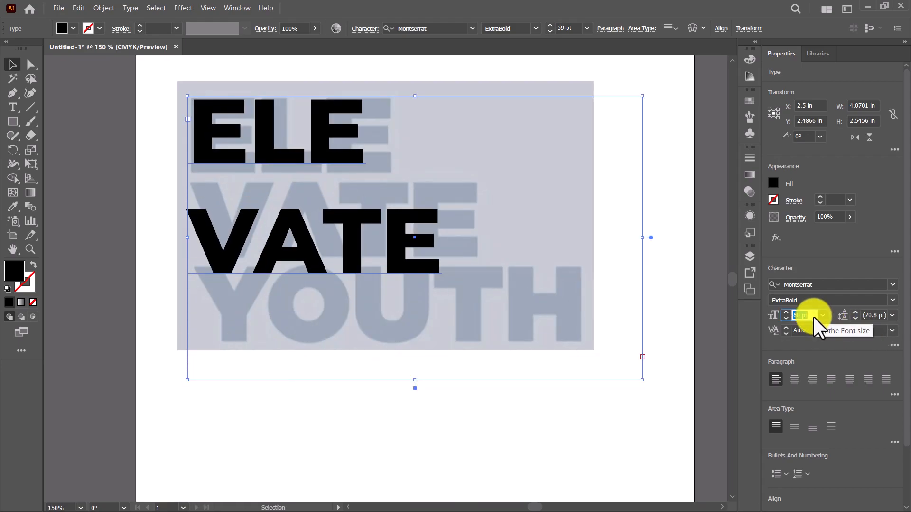
pyautogui.scroll(3, 813, 316)
pyautogui.moveTo(285, 170); pyautogui.dragTo(287, 168)
# Step: Switch the text's style to Montserrat Black, reduce its size to 68 pt and realign the first line with the faded ELE
pyautogui.click(892, 300)
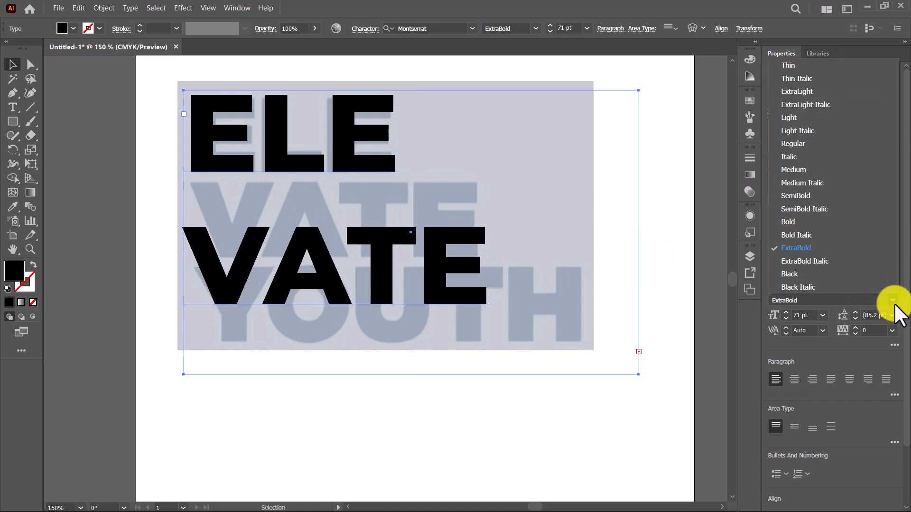
pyautogui.click(839, 276)
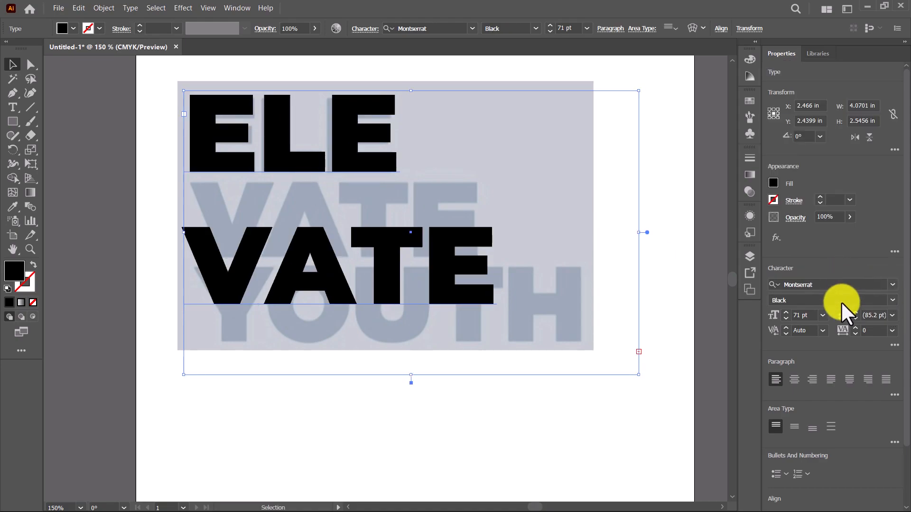
pyautogui.click(814, 315)
pyautogui.press('Down')
pyautogui.press('Down')
pyautogui.press('Down')
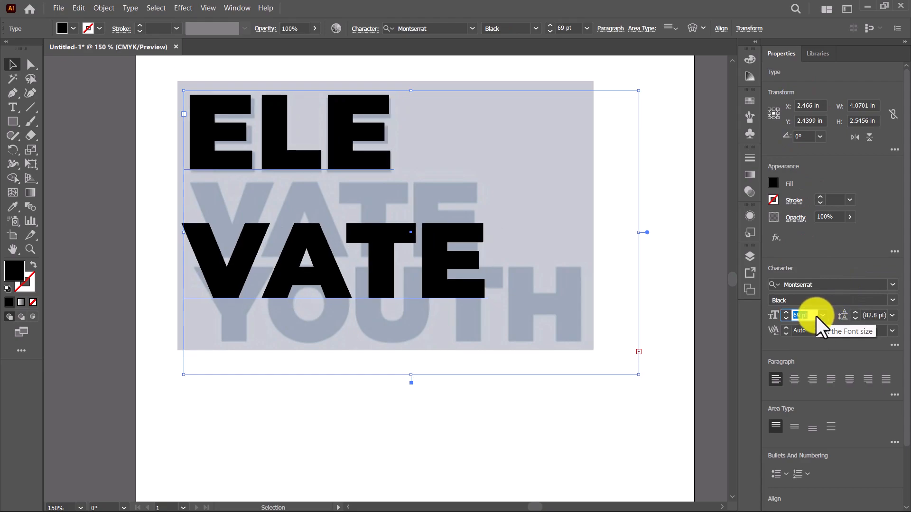
pyautogui.moveTo(346, 136); pyautogui.dragTo(346, 143)
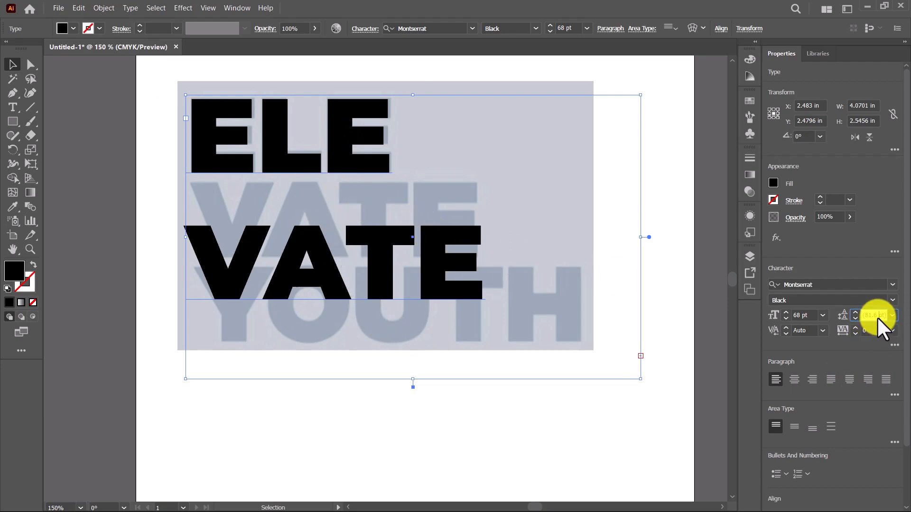
# Step: Set the text's leading to 54 pt so all three lines sit over the faded lettering
pyautogui.scroll(-10, 877, 317)
pyautogui.scroll(-18, 877, 317)
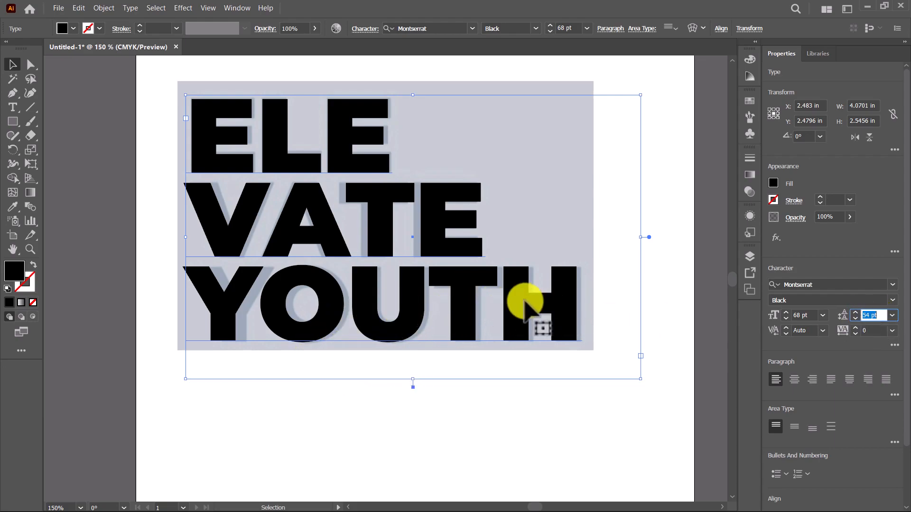
pyautogui.click(567, 303)
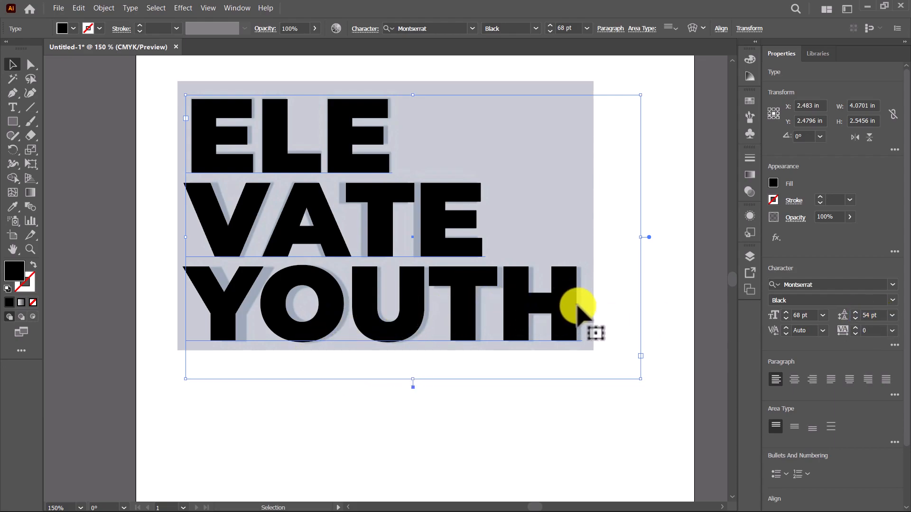
# Step: Increase the tracking of the word YOUTH to match the width of the faded YOUTH
pyautogui.doubleClick(574, 307)
pyautogui.moveTo(581, 313); pyautogui.dragTo(212, 308)
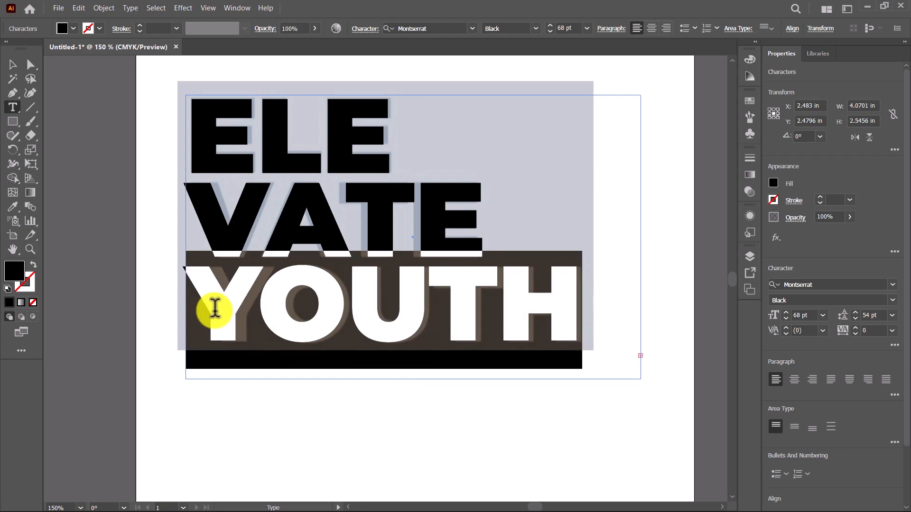
pyautogui.scroll(12, 872, 333)
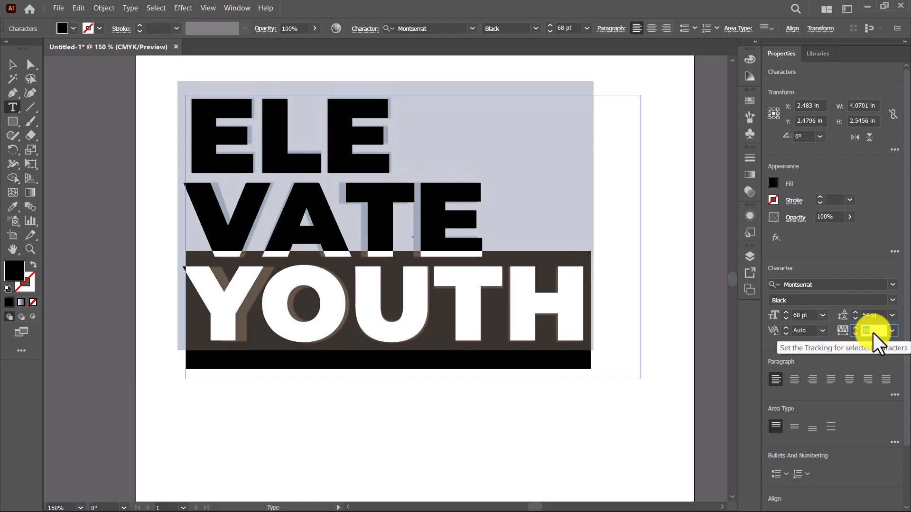
# Step: Tighten the tracking of the word VATE with a negative value to match the faded VATE
pyautogui.click(414, 228)
pyautogui.moveTo(453, 223); pyautogui.dragTo(211, 209)
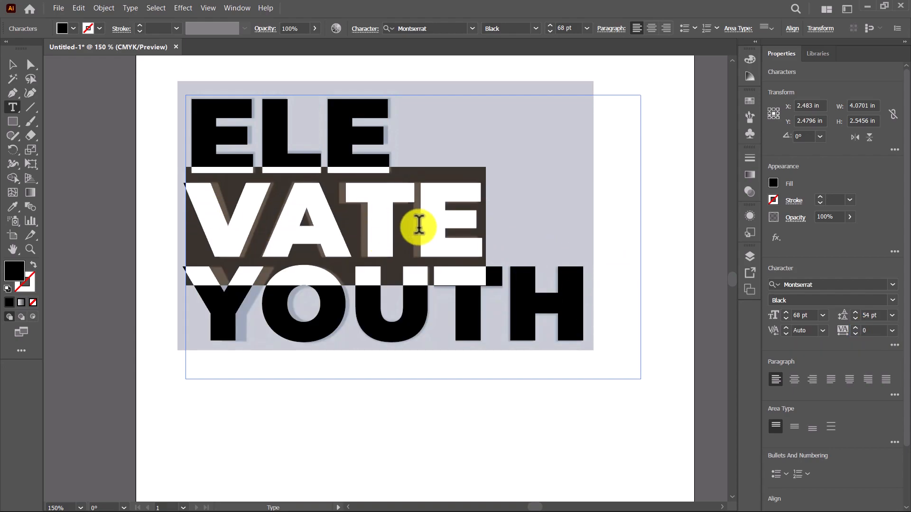
pyautogui.click(874, 330)
pyautogui.write('-10')
pyautogui.press('Return')
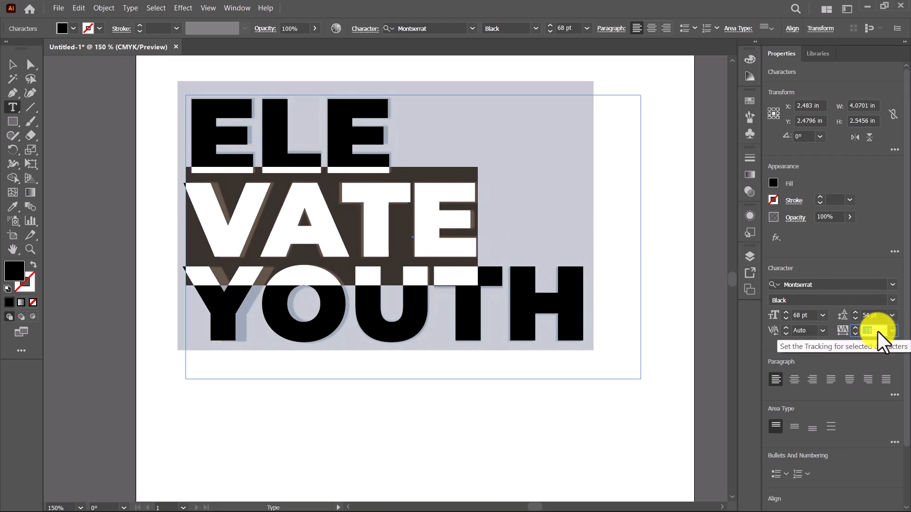
# Step: Place a spare copy of the editable text outside the artboard, below the original reference image
pyautogui.click(13, 70)
pyautogui.scroll(-4, 390, 204)
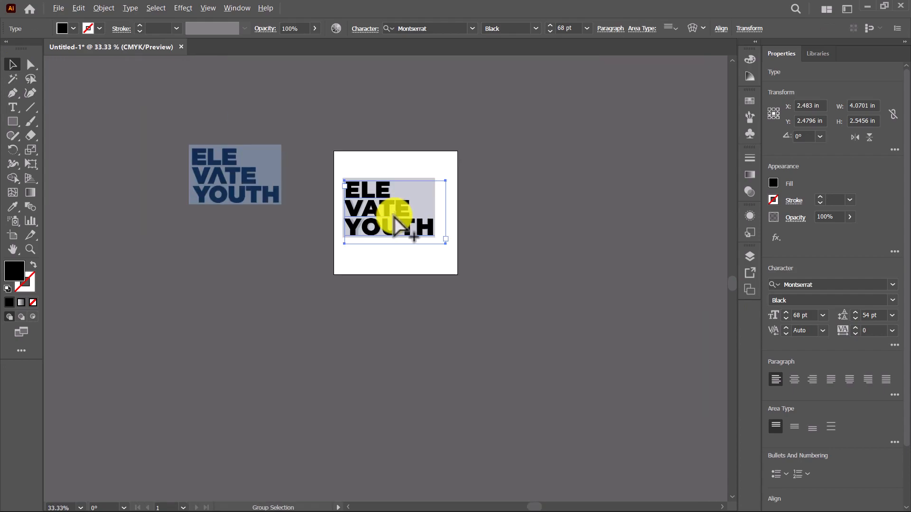
pyautogui.scroll(2, 385, 216)
pyautogui.moveTo(379, 201); pyautogui.dragTo(183, 346)
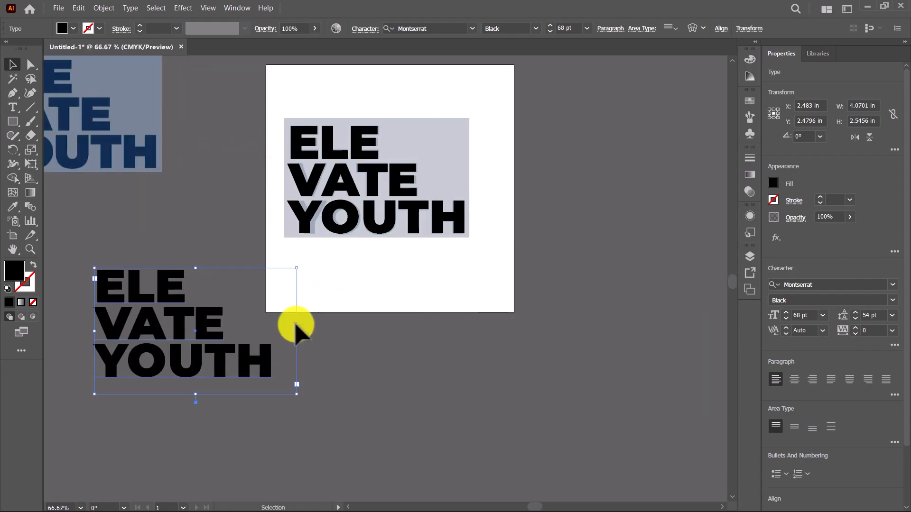
pyautogui.scroll(2, 370, 235)
# Step: Convert the text lying over the faded image to outlines
pyautogui.moveTo(446, 209); pyautogui.dragTo(401, 299)
pyautogui.rightClick(386, 233)
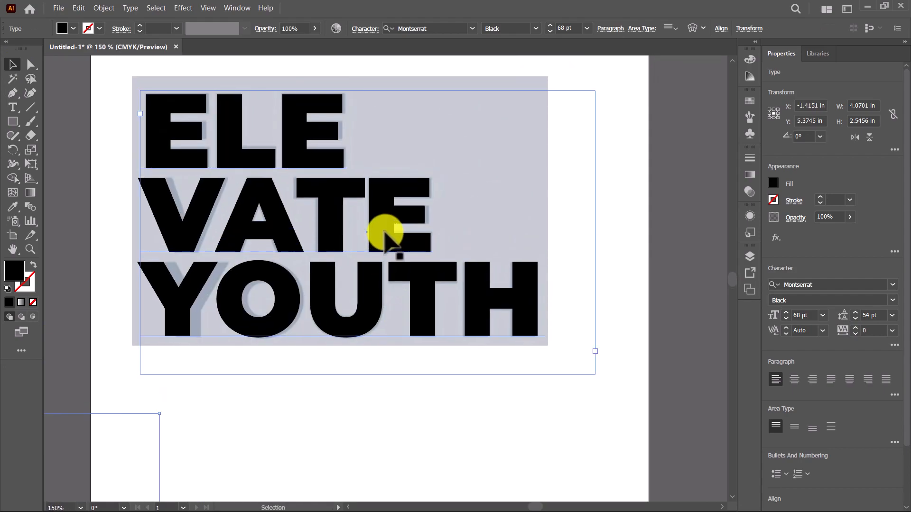
pyautogui.click(432, 331)
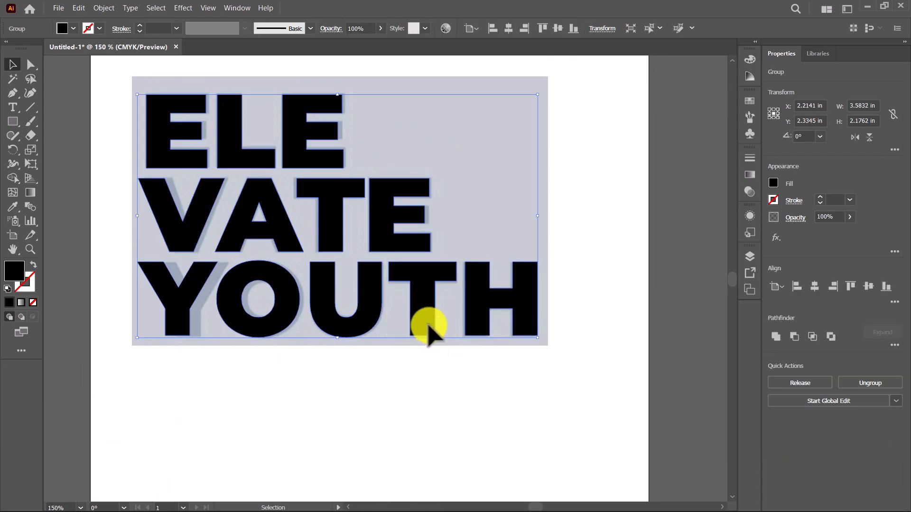
# Step: Move the outlined lettering down to compare it with the faded reference, and undo the move
pyautogui.scroll(3, 332, 239)
pyautogui.moveTo(314, 234); pyautogui.dragTo(478, 362)
pyautogui.scroll(-2, 414, 233)
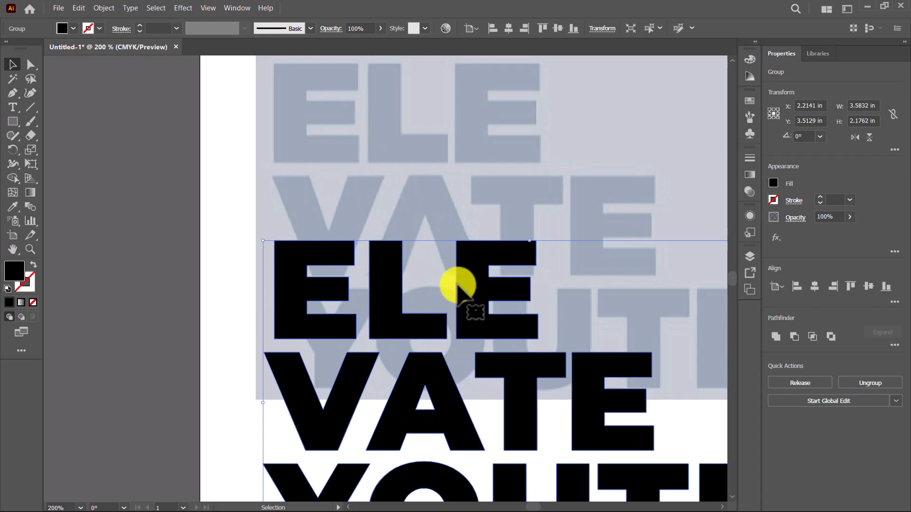
pyautogui.hotkey('ctrl', 'z')
# Step: Draw a four-sided Pen shape exactly over the crossbar of the A in VATE
pyautogui.scroll(4, 427, 254)
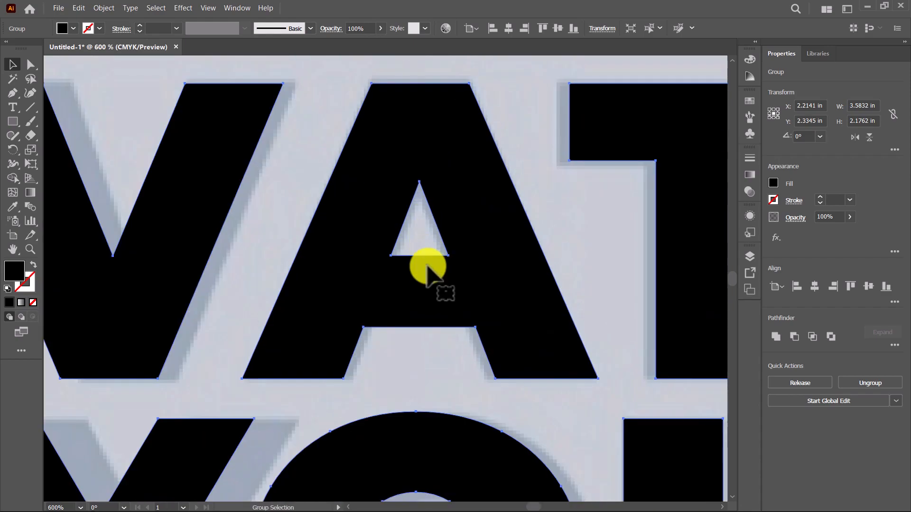
pyautogui.hotkey('ctrl', 'shift', 'a')
pyautogui.press('p')
pyautogui.click(360, 235)
pyautogui.click(333, 307)
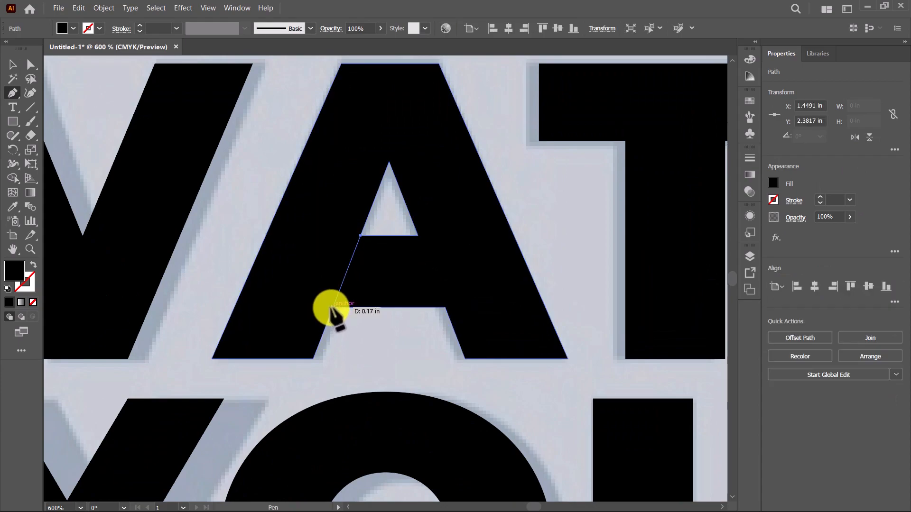
pyautogui.click(445, 307)
pyautogui.press('v')
# Step: Subtract the A's crossbar from the outlined lettering with the Shape Builder
pyautogui.scroll(-3, 431, 324)
pyautogui.moveTo(258, 143); pyautogui.dragTo(610, 397)
pyautogui.scroll(4, 417, 284)
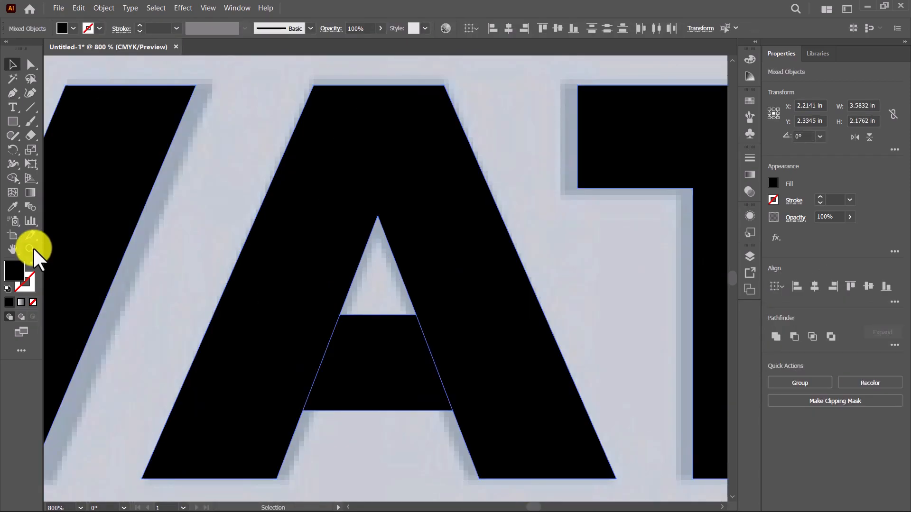
pyautogui.click(14, 182)
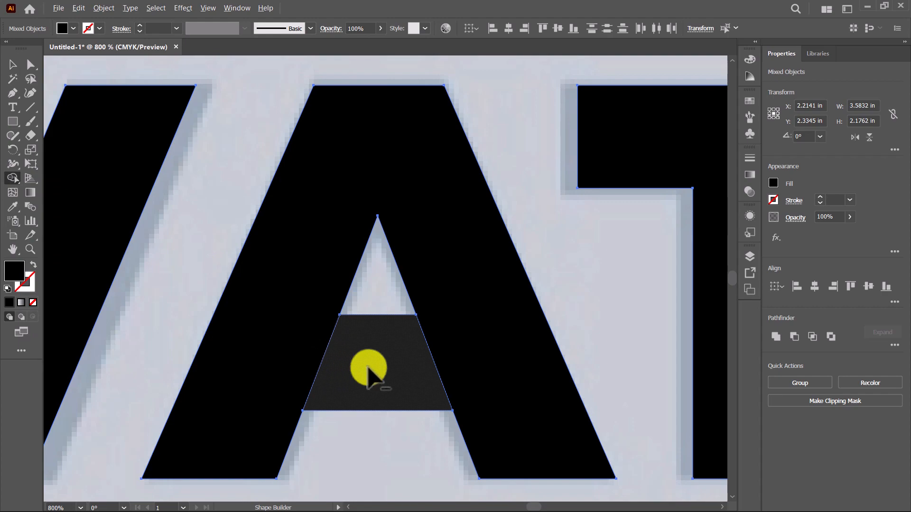
pyautogui.keyDown('alt'); pyautogui.click(368, 370); pyautogui.keyUp('alt')
pyautogui.scroll(-4, 372, 378)
pyautogui.press('v')
# Step: Ungroup the outlined lettering into separate letters
pyautogui.moveTo(439, 393); pyautogui.dragTo(355, 296)
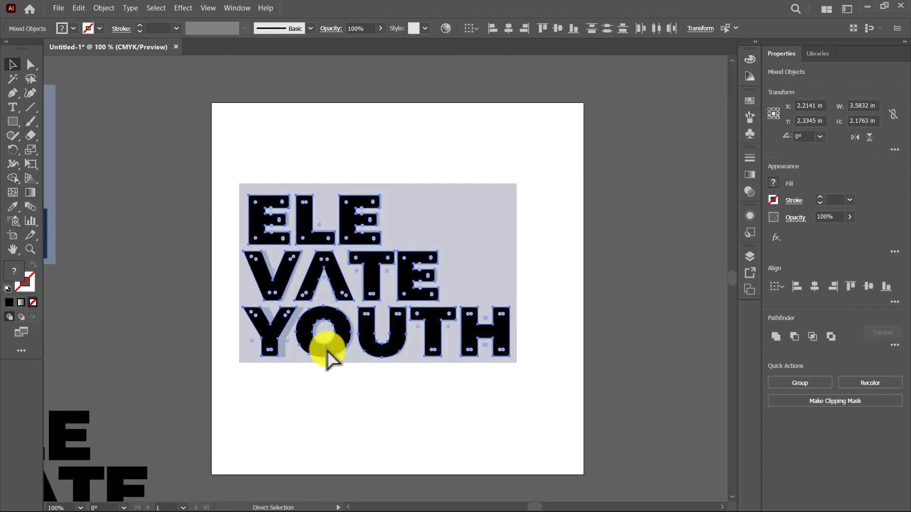
pyautogui.scroll(3, 328, 350)
pyautogui.scroll(-1, 326, 356)
pyautogui.moveTo(363, 405); pyautogui.dragTo(259, 406)
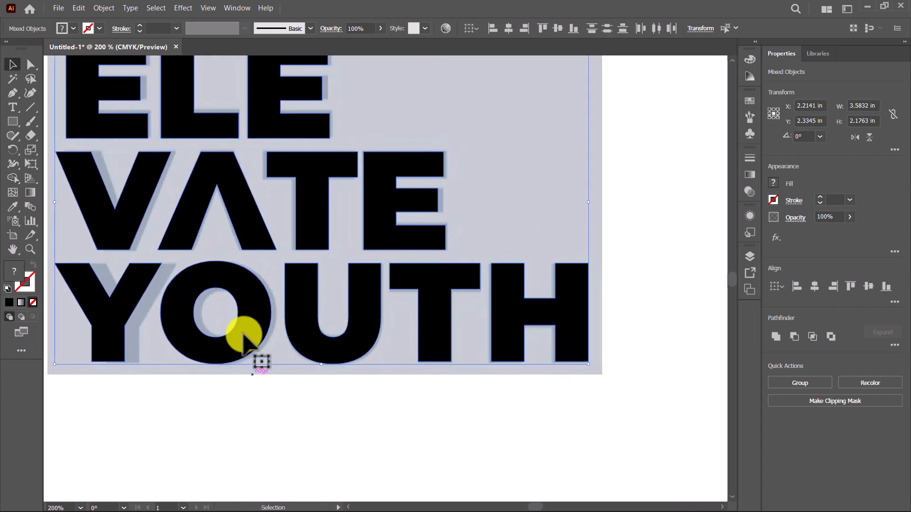
pyautogui.scroll(-1, 264, 370)
pyautogui.click(337, 416)
pyautogui.click(468, 327)
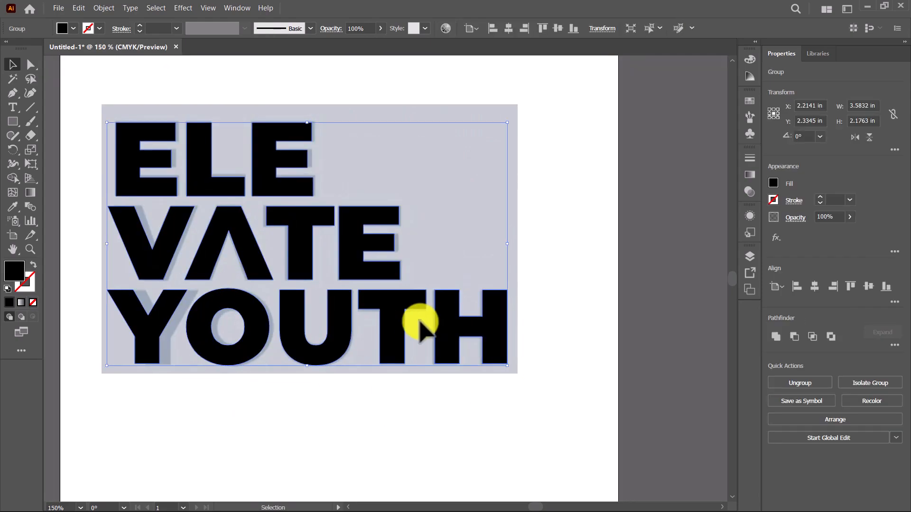
pyautogui.rightClick(379, 313)
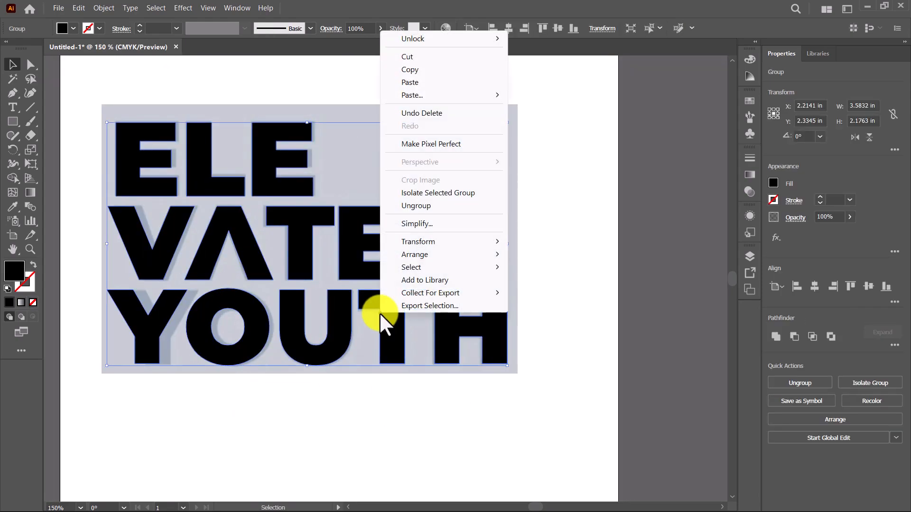
pyautogui.click(413, 209)
# Step: Shift the Y and O of YOUTH to the right to line up with their faded counterparts
pyautogui.scroll(2, 128, 394)
pyautogui.click(135, 385)
pyautogui.moveTo(164, 320); pyautogui.dragTo(180, 318)
pyautogui.moveTo(284, 295); pyautogui.dragTo(303, 302)
pyautogui.scroll(-2, 375, 380)
# Step: Shift the V of VATE slightly right to line up with the faded V
pyautogui.scroll(3, 248, 240)
pyautogui.moveTo(243, 244); pyautogui.dragTo(252, 248)
pyautogui.scroll(-1, 252, 248)
# Step: Extend the middle arm of the first E in ELE slightly toward the faded letter's edge
pyautogui.moveTo(319, 225); pyautogui.dragTo(314, 365)
pyautogui.scroll(-2, 362, 335)
pyautogui.scroll(1, 340, 350)
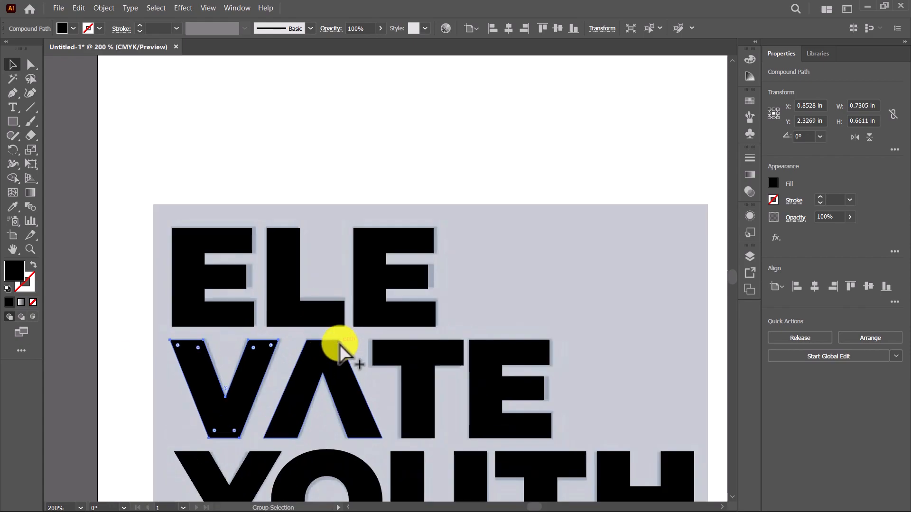
pyautogui.scroll(1, 386, 280)
pyautogui.scroll(2, 113, 285)
pyautogui.moveTo(114, 284); pyautogui.dragTo(276, 284)
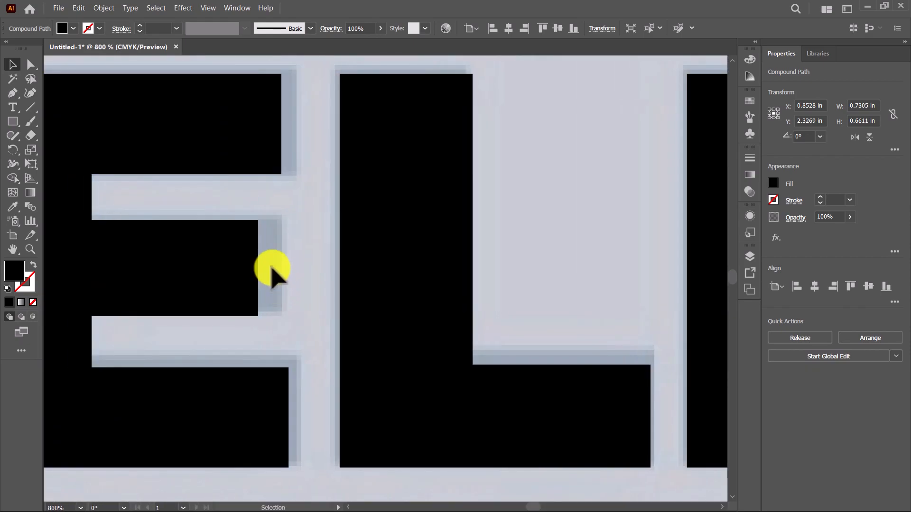
pyautogui.press('a')
pyautogui.moveTo(243, 210); pyautogui.dragTo(271, 335)
pyautogui.moveTo(258, 264); pyautogui.dragTo(280, 273)
pyautogui.scroll(-1, 296, 338)
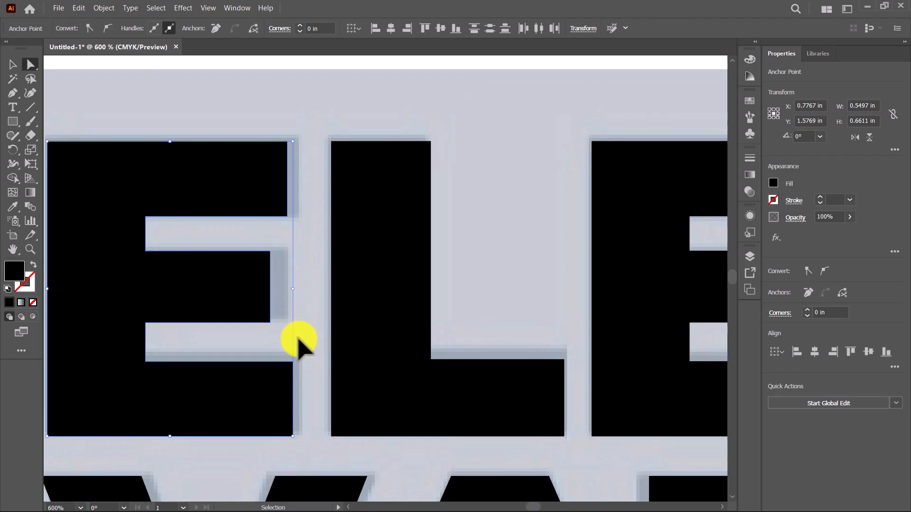
pyautogui.moveTo(264, 244); pyautogui.dragTo(287, 327)
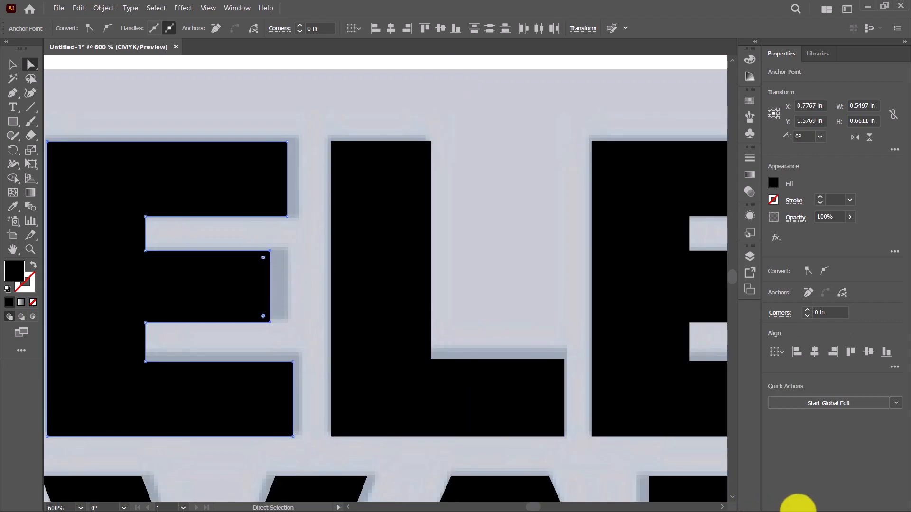
pyautogui.press('super')
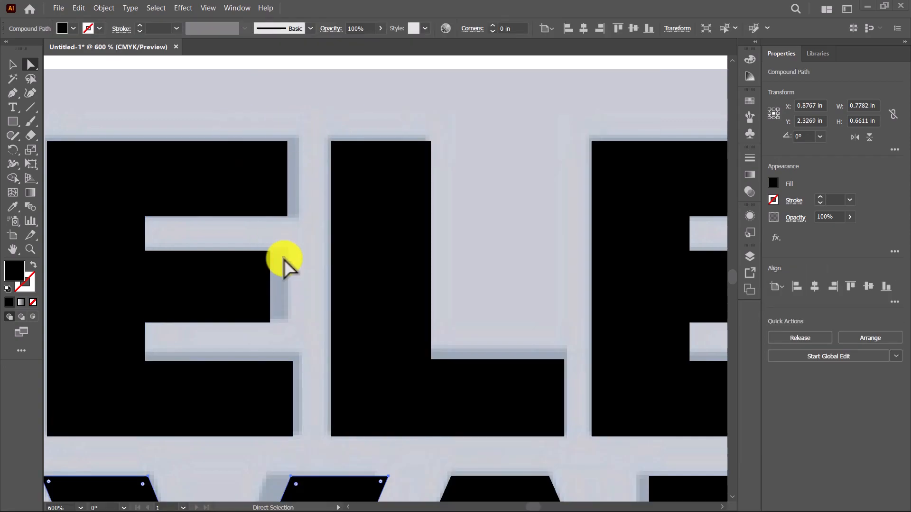
pyautogui.moveTo(285, 302); pyautogui.dragTo(278, 327)
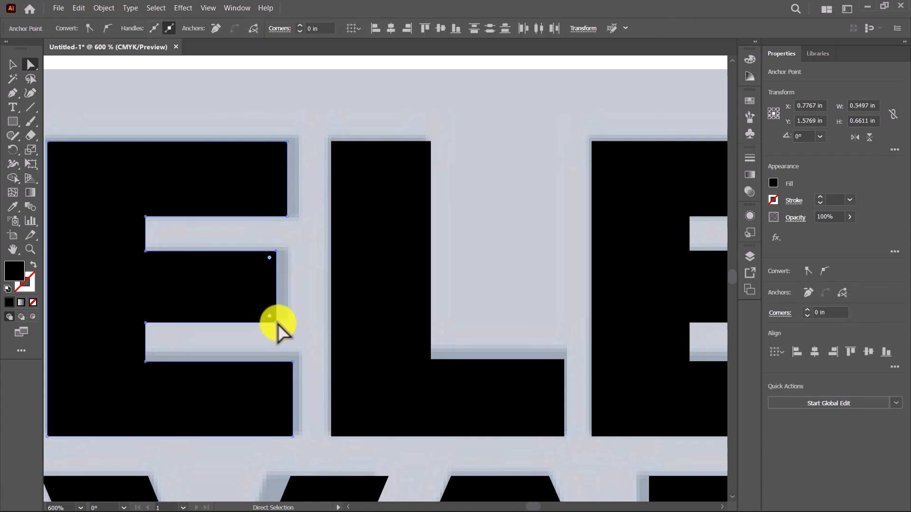
# Step: Extend the middle arm of the second E in ELE toward the faded letter's edge
pyautogui.moveTo(512, 305); pyautogui.dragTo(189, 270)
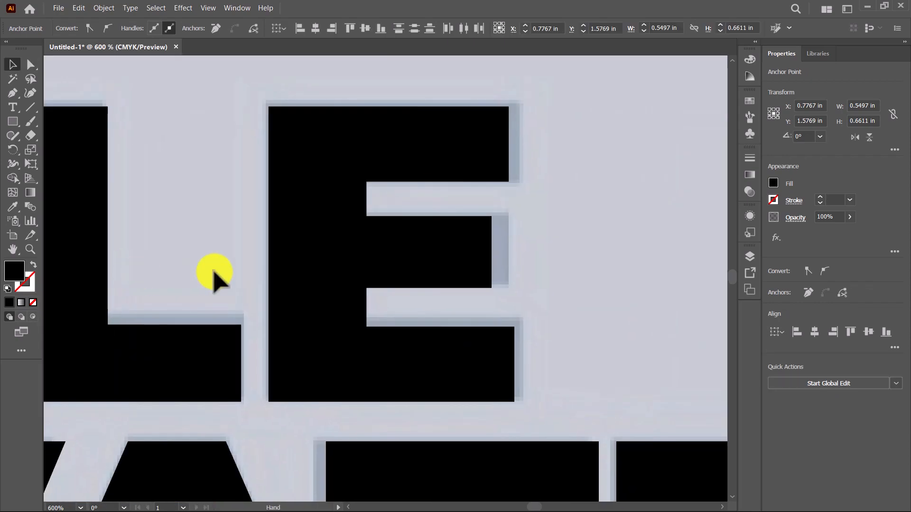
pyautogui.moveTo(479, 205); pyautogui.dragTo(512, 289)
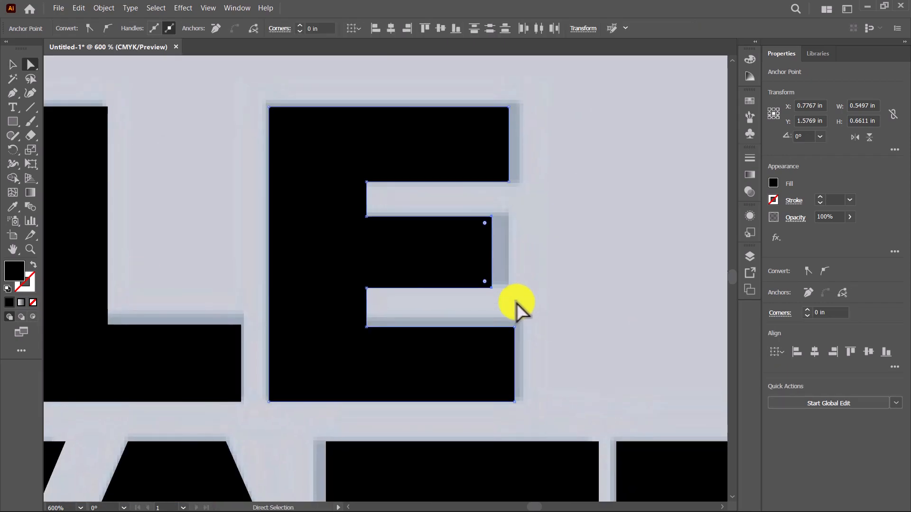
pyautogui.scroll(-4, 541, 286)
# Step: Select all the outlined letters over the faded image and group them
pyautogui.press('v')
pyautogui.moveTo(581, 272); pyautogui.dragTo(486, 169)
pyautogui.moveTo(678, 411); pyautogui.dragTo(305, 203)
pyautogui.scroll(-1, 561, 389)
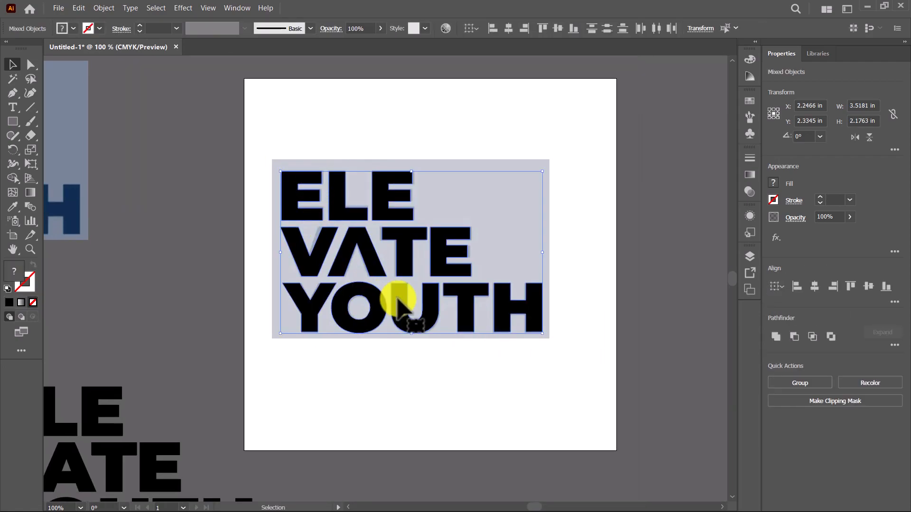
pyautogui.rightClick(403, 261)
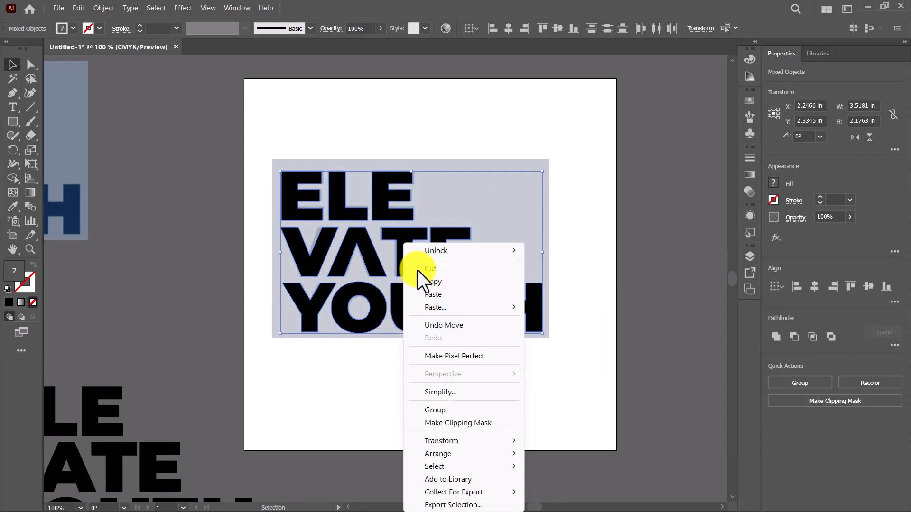
pyautogui.click(439, 407)
# Step: Unlock and delete the faded reference copy, and reposition the lettering group around the middle of the artboard
pyautogui.moveTo(399, 256); pyautogui.dragTo(396, 373)
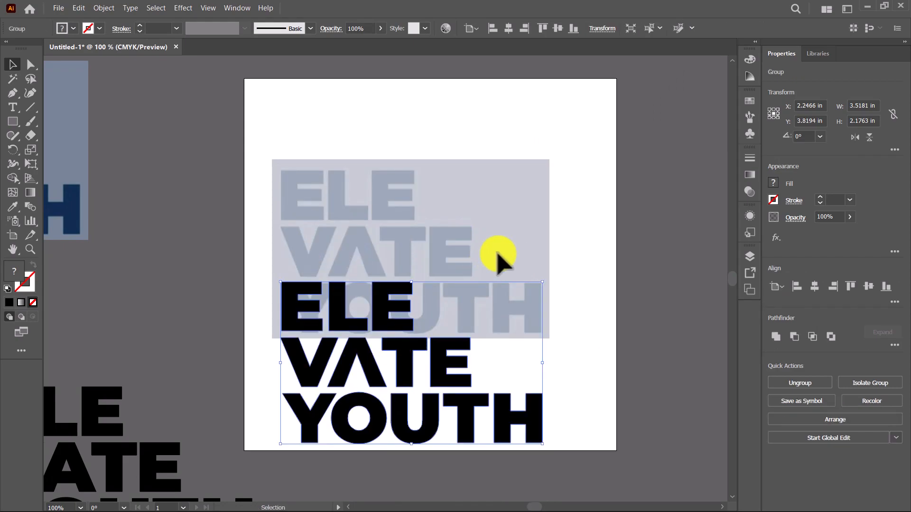
pyautogui.click(491, 256)
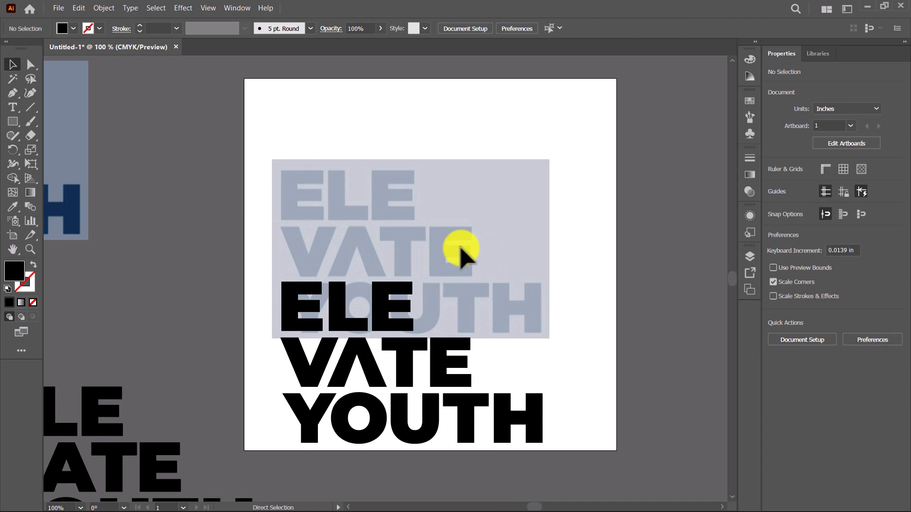
pyautogui.click(464, 254)
pyautogui.moveTo(477, 228); pyautogui.dragTo(476, 152)
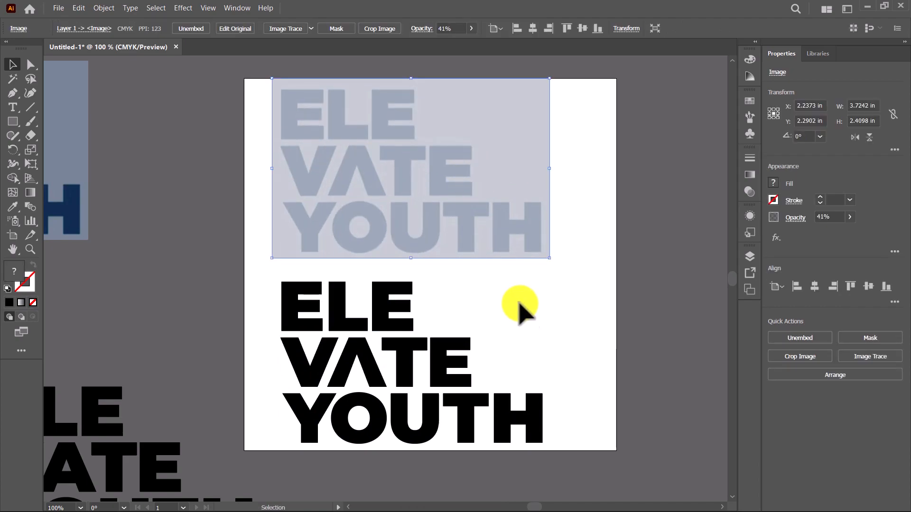
pyautogui.moveTo(524, 313); pyautogui.dragTo(608, 309)
pyautogui.scroll(-1, 603, 294)
pyautogui.press('Delete')
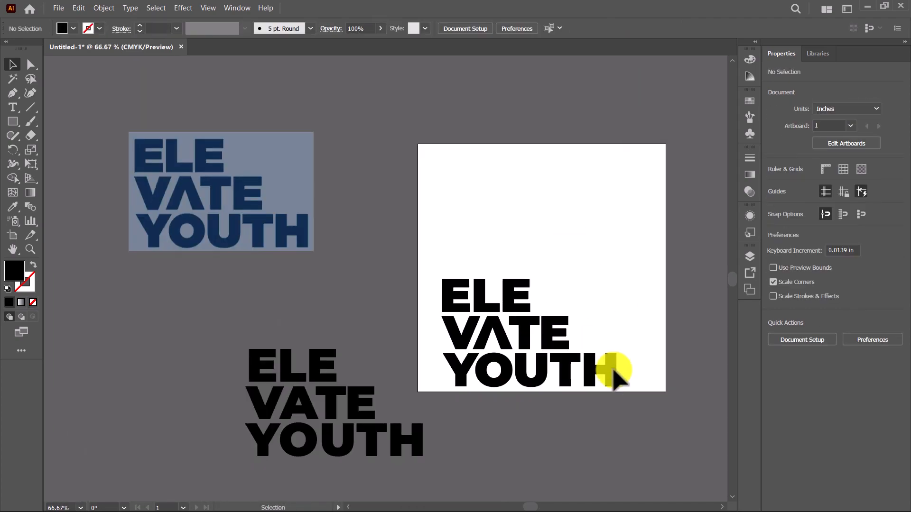
pyautogui.moveTo(463, 342); pyautogui.dragTo(460, 264)
pyautogui.click(610, 351)
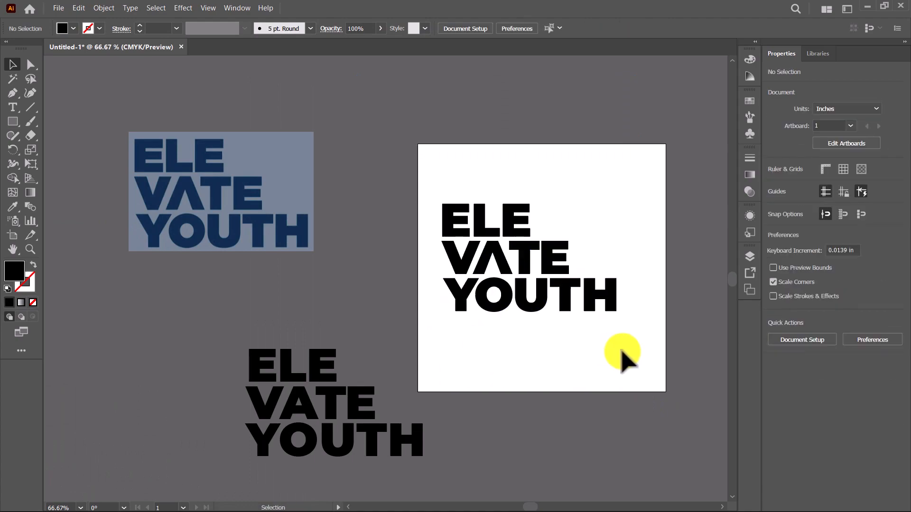
# Step: Recolour the lettering group on the artboard with the navy sampled from the reference image's letters
pyautogui.click(443, 203)
pyautogui.press('i')
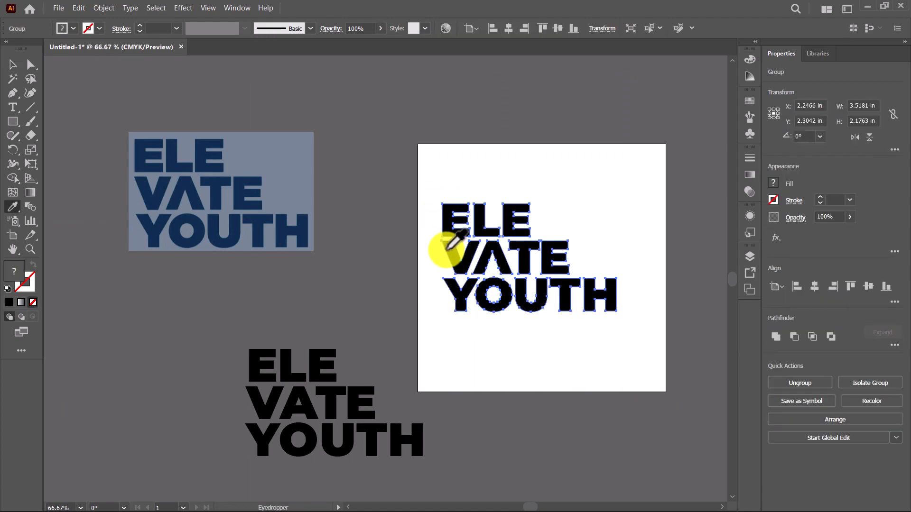
pyautogui.click(240, 193)
pyautogui.press('v')
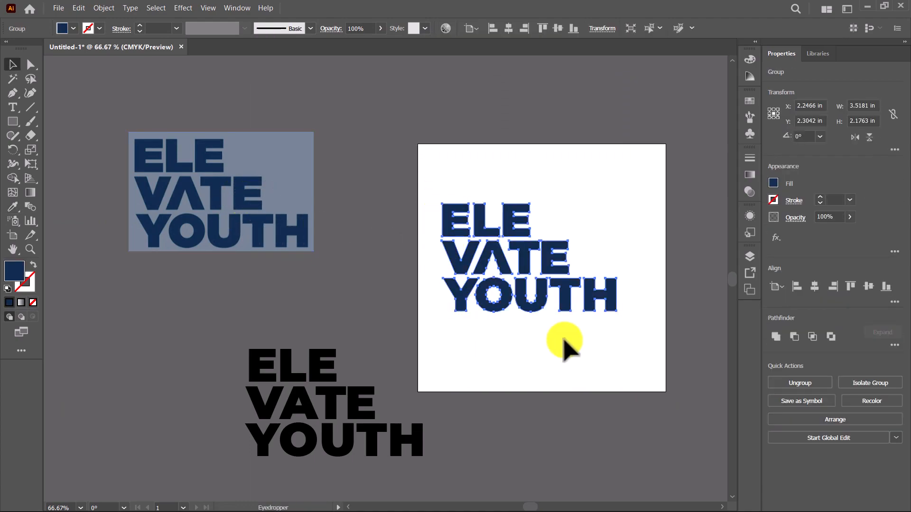
pyautogui.click(588, 350)
# Step: Draw a rectangle of about 4.36 by 3.37 in covering the lettering group on the artboard
pyautogui.press('m')
pyautogui.moveTo(644, 339); pyautogui.dragTo(428, 172)
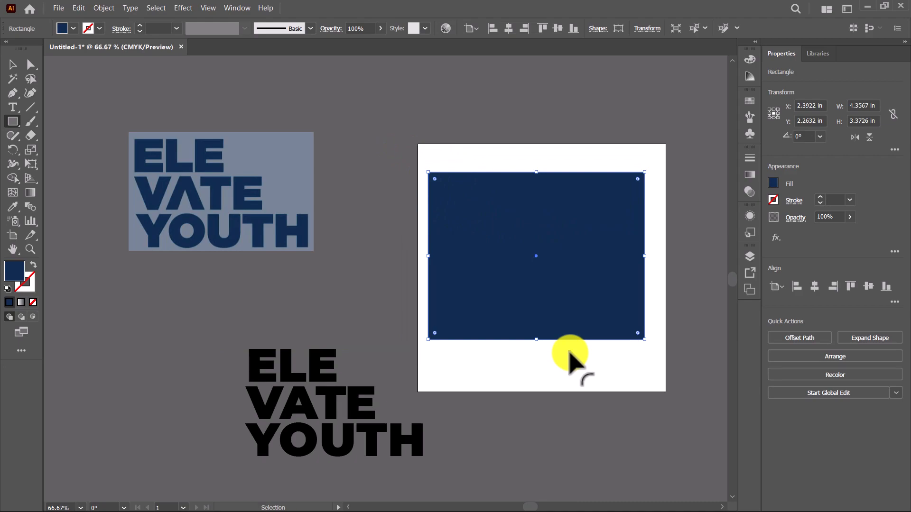
pyautogui.click(525, 379)
pyautogui.click(516, 309)
pyautogui.click(518, 323)
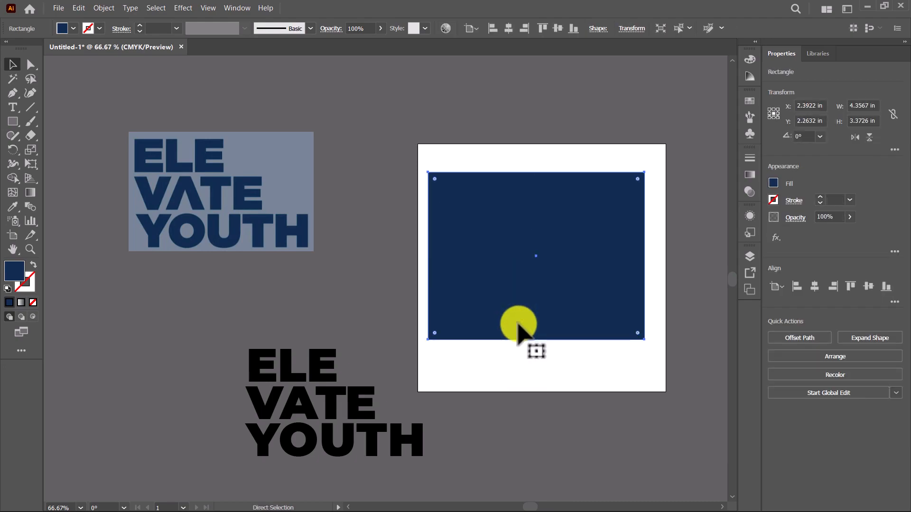
pyautogui.click(506, 385)
pyautogui.click(498, 334)
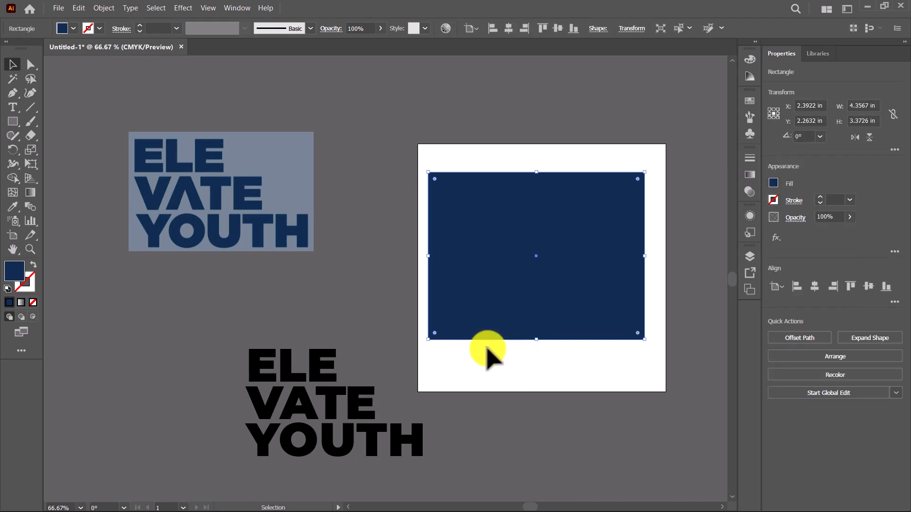
# Step: Fill the rectangle with the grey-blue background colour sampled from the reference and place it behind the lettering
pyautogui.press('i')
pyautogui.click(295, 153)
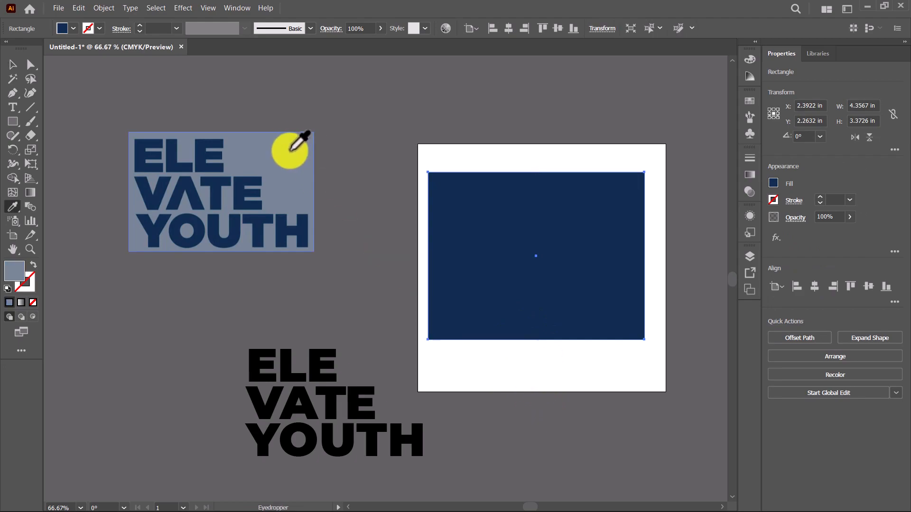
pyautogui.press('v')
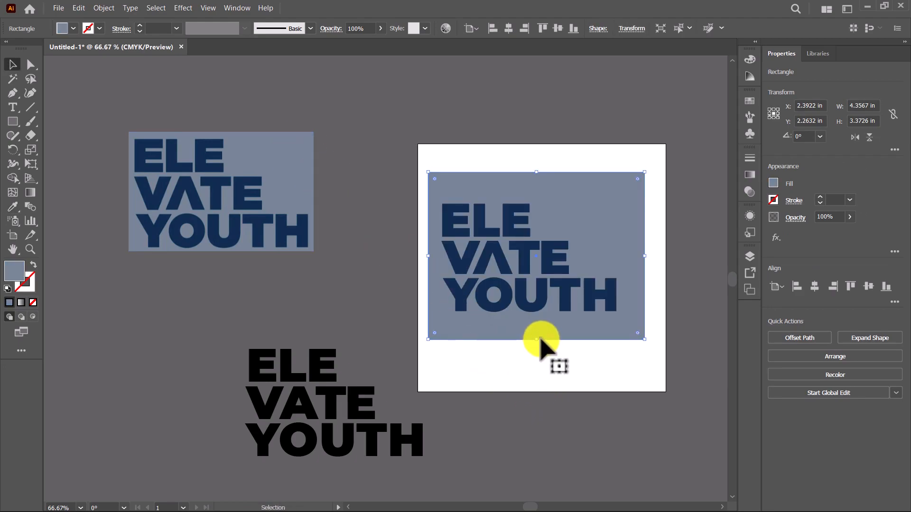
# Step: Shorten the background rectangle so that it frames the lettering, undo the stray move of the reference image, and deselect
pyautogui.moveTo(539, 342); pyautogui.dragTo(539, 346)
pyautogui.moveTo(283, 150); pyautogui.dragTo(437, 131)
pyautogui.hotkey('ctrl', 'z')
pyautogui.scroll(1, 554, 353)
pyautogui.moveTo(533, 352); pyautogui.dragTo(443, 315)
pyautogui.click(439, 318)
pyautogui.click(444, 316)
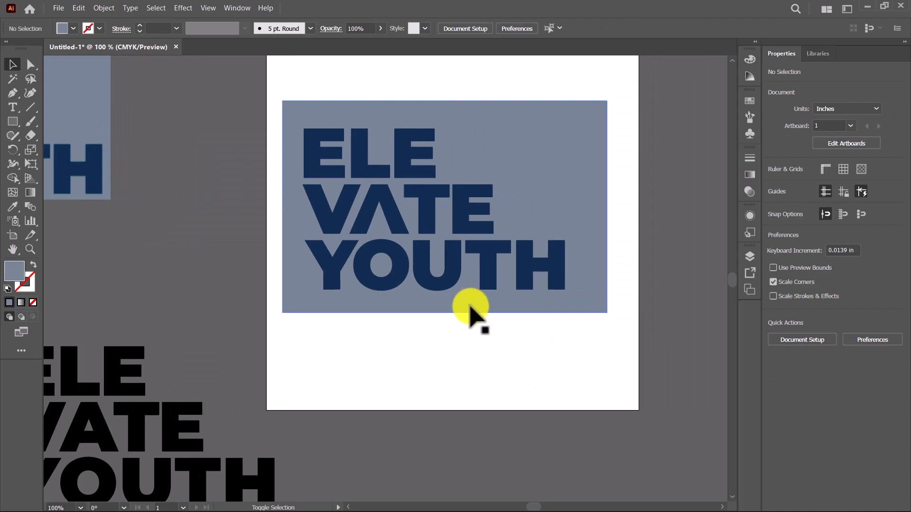
# Step: Examine the finished lettering group on its background against the original live Montserrat text beside the artboard
pyautogui.scroll(-1, 417, 372)
pyautogui.click(378, 305)
pyautogui.click(401, 352)
pyautogui.click(380, 305)
pyautogui.scroll(2, 382, 304)
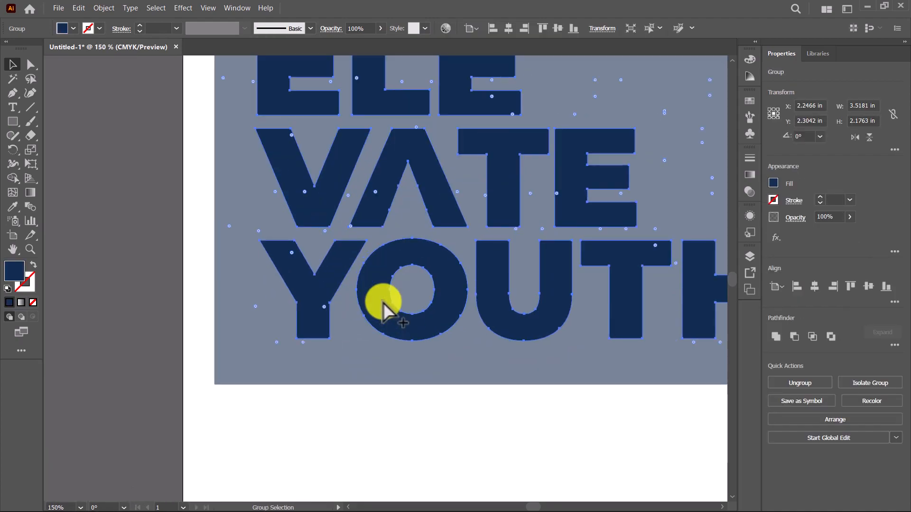
pyautogui.scroll(-1, 383, 304)
pyautogui.moveTo(399, 301); pyautogui.dragTo(398, 264)
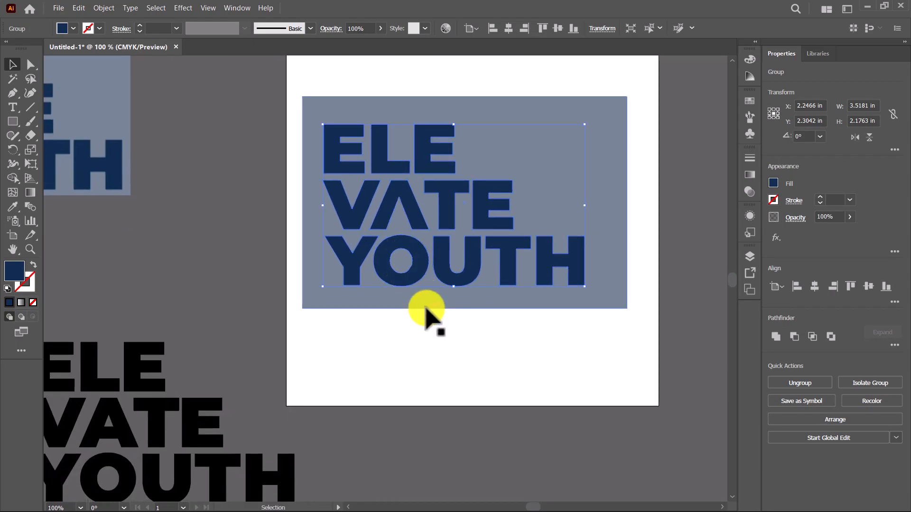
pyautogui.moveTo(417, 336); pyautogui.dragTo(461, 314)
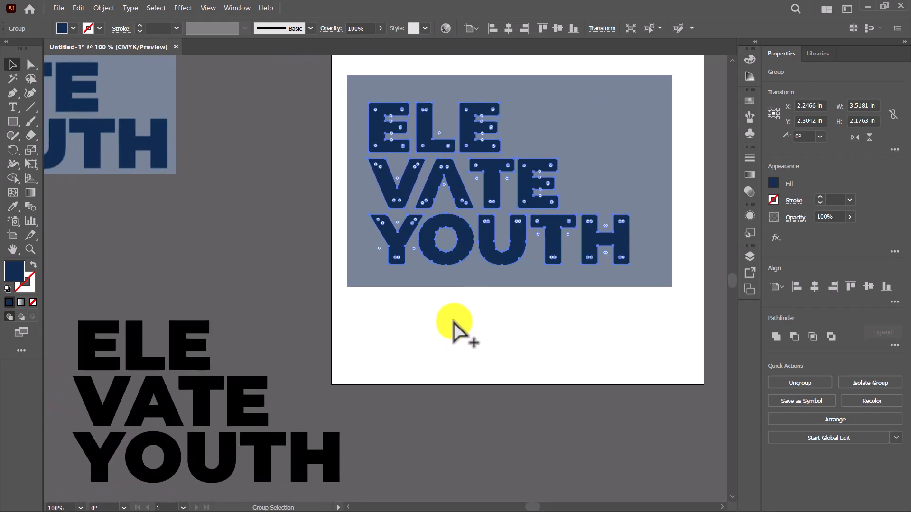
pyautogui.click(162, 401)
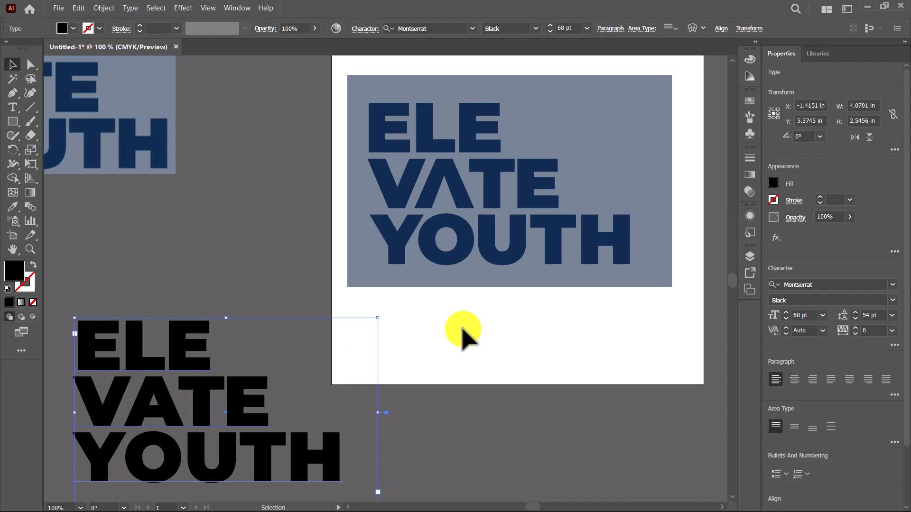
pyautogui.moveTo(523, 315); pyautogui.dragTo(503, 351)
pyautogui.click(507, 351)
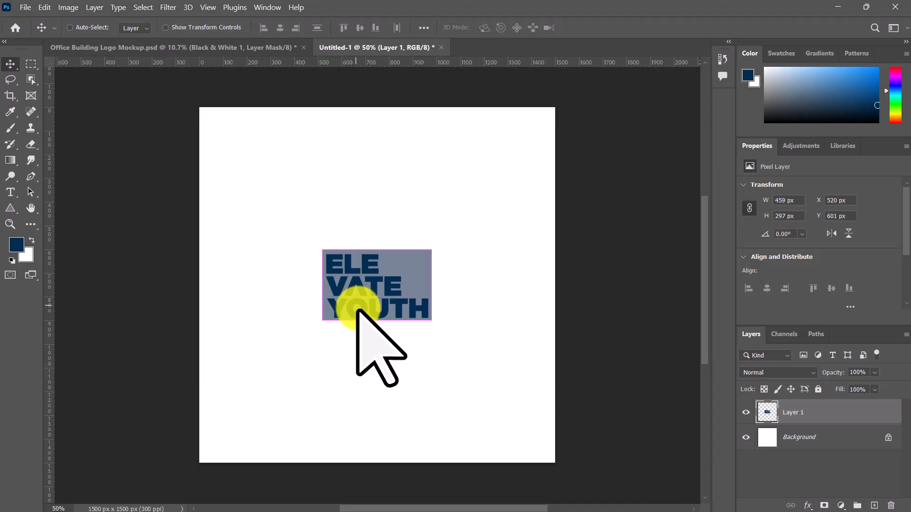
# Step: In Photoshop, scale the reference image layer proportionally to about 275% and place it in the canvas's upper-left corner
pyautogui.hotkey('ctrl', 't')
pyautogui.moveTo(431, 285); pyautogui.dragTo(526, 285)
pyautogui.moveTo(431, 269); pyautogui.dragTo(405, 232)
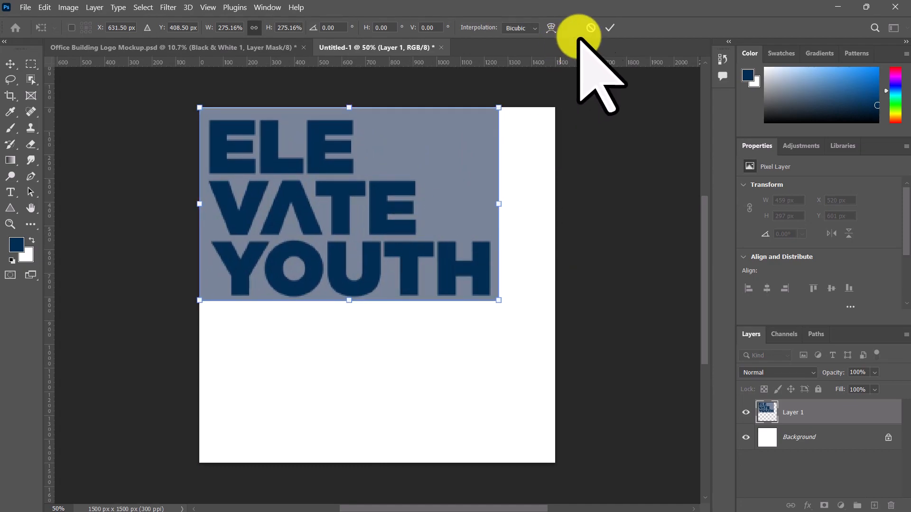
pyautogui.click(609, 27)
# Step: Lower the opacity of the reference image layer to a faint tint and add a new empty layer above it
pyautogui.scroll(2, 282, 238)
pyautogui.moveTo(407, 383); pyautogui.dragTo(415, 470)
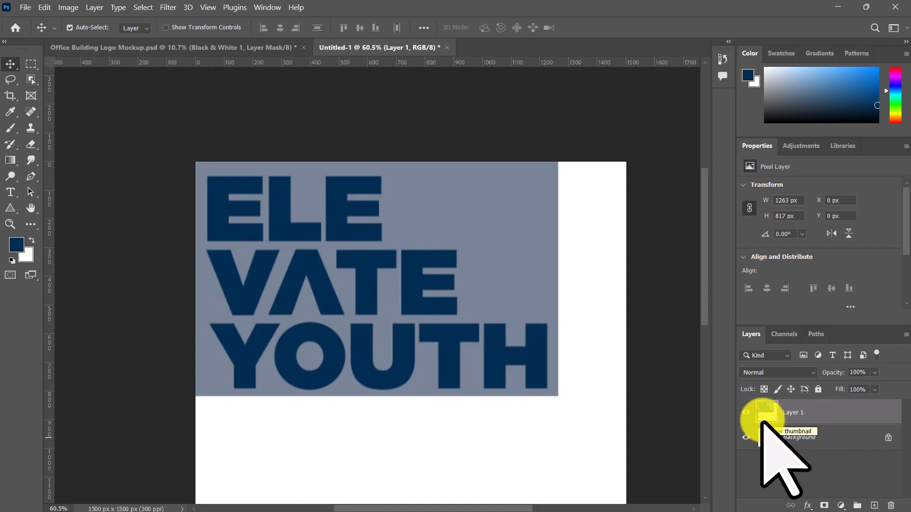
pyautogui.click(873, 373)
pyautogui.moveTo(861, 387); pyautogui.dragTo(849, 387)
pyautogui.click(825, 472)
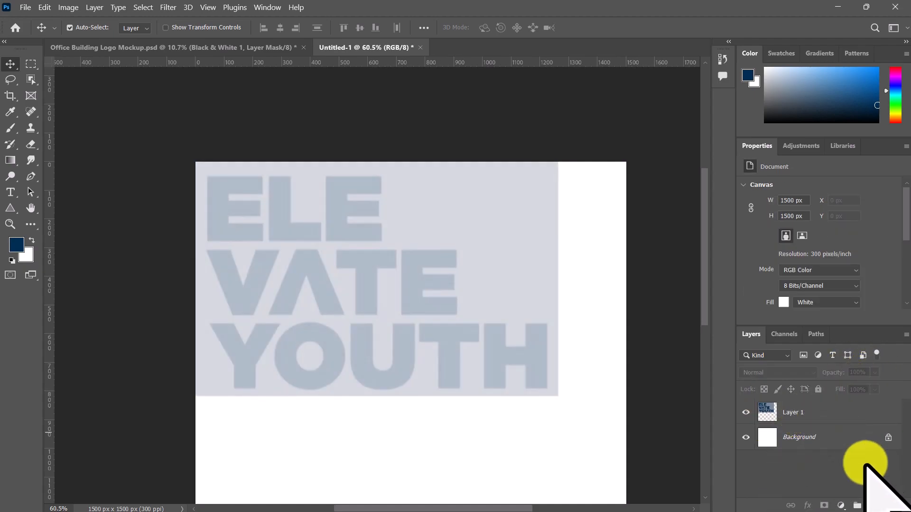
pyautogui.click(874, 506)
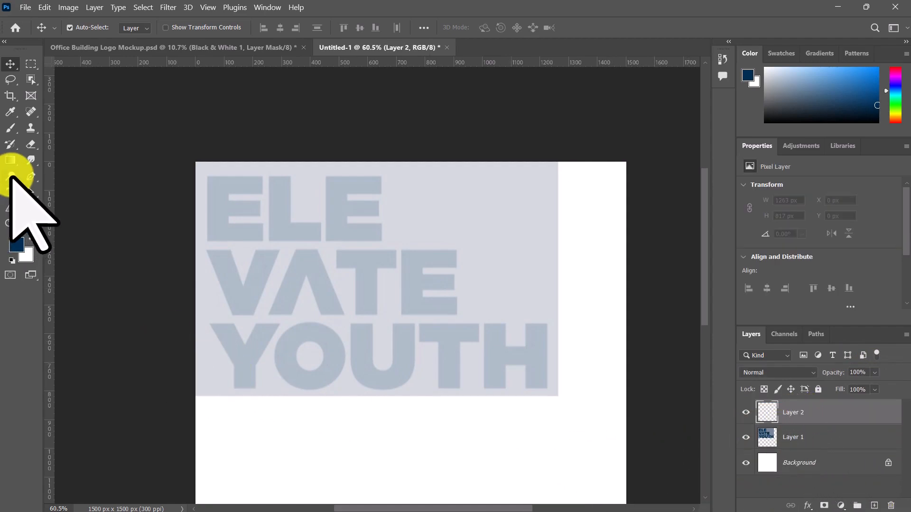
# Step: Create a Montserrat Black text box over the faded reference and enter ELE, VATE and YOUTH on three lines
pyautogui.press('t')
pyautogui.moveTo(205, 174); pyautogui.dragTo(558, 396)
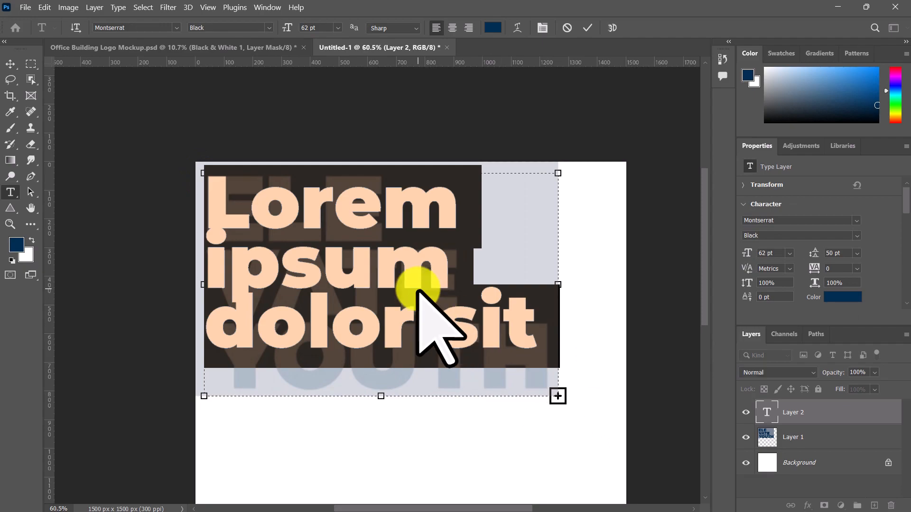
pyautogui.press('Right')
pyautogui.hotkey('shift', 'Left')
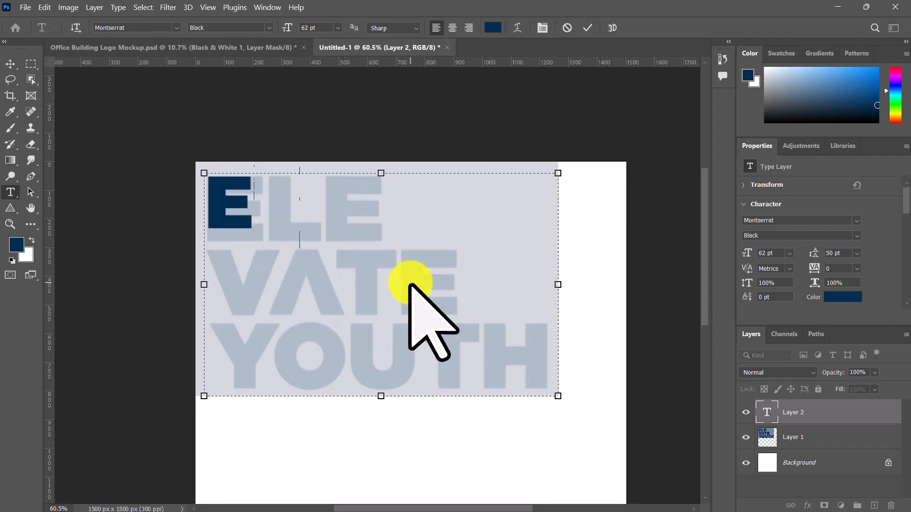
pyautogui.write('LE VATE ')
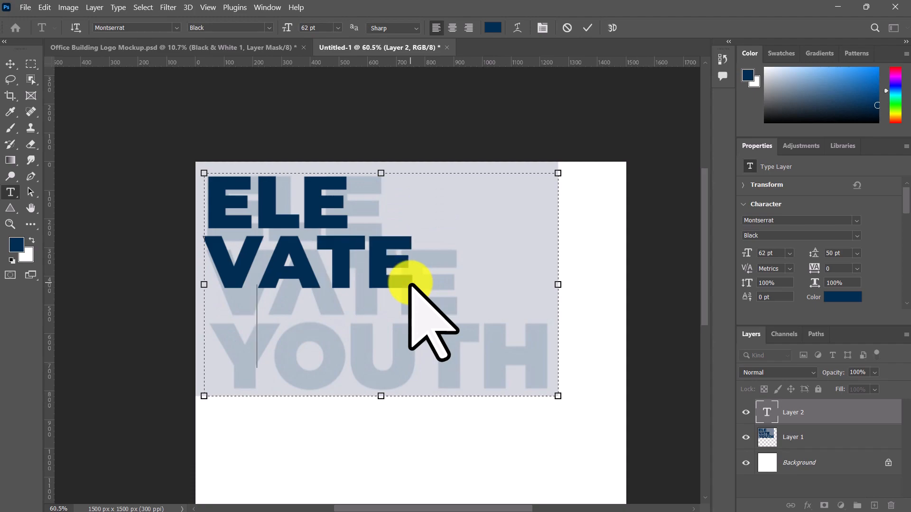
pyautogui.write('YOUTH')
pyautogui.click(10, 64)
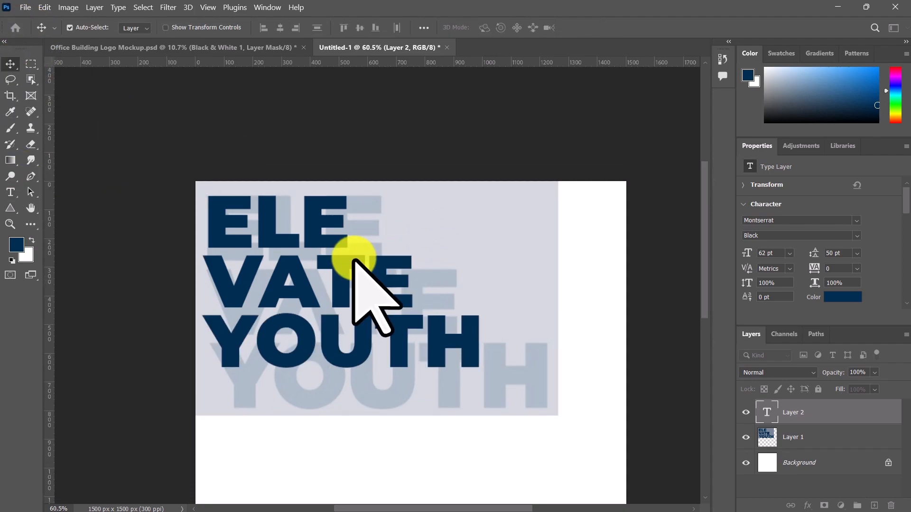
# Step: Set the lettering's font size to 78 pt to approximate the faded reference letters
pyautogui.moveTo(351, 258); pyautogui.dragTo(296, 151)
pyautogui.moveTo(413, 242); pyautogui.dragTo(442, 297)
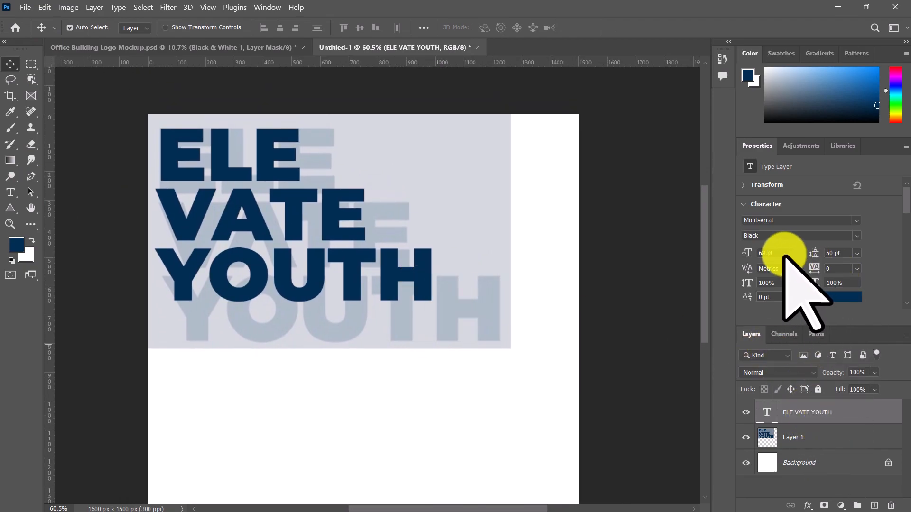
pyautogui.click(781, 253)
pyautogui.scroll(4, 780, 254)
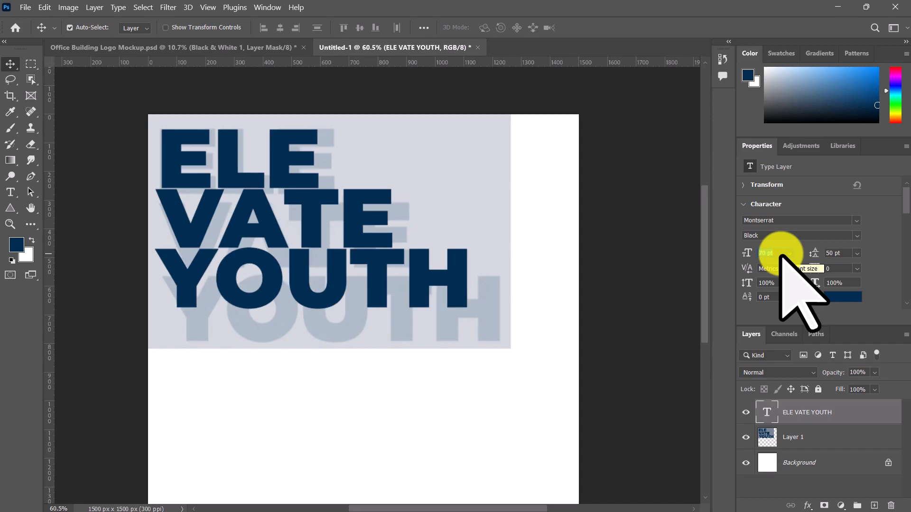
pyautogui.scroll(2, 781, 256)
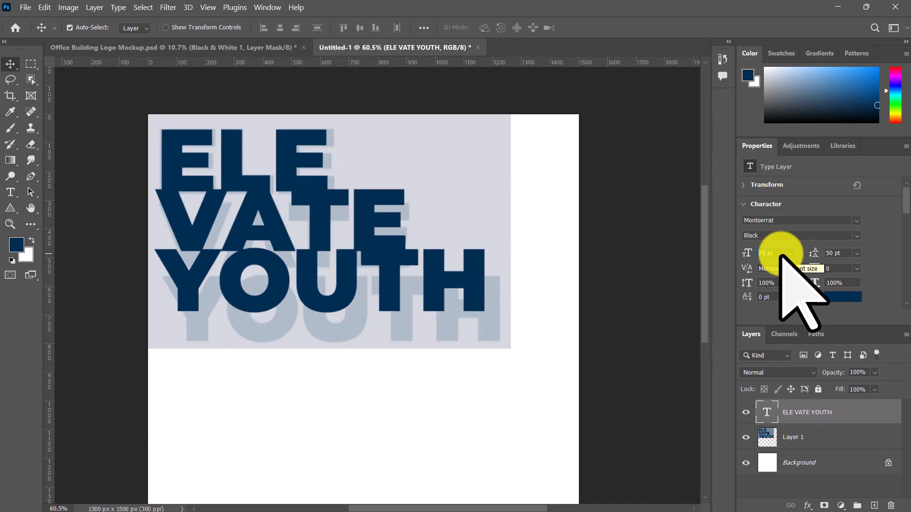
pyautogui.scroll(2, 780, 256)
pyautogui.scroll(-1, 780, 254)
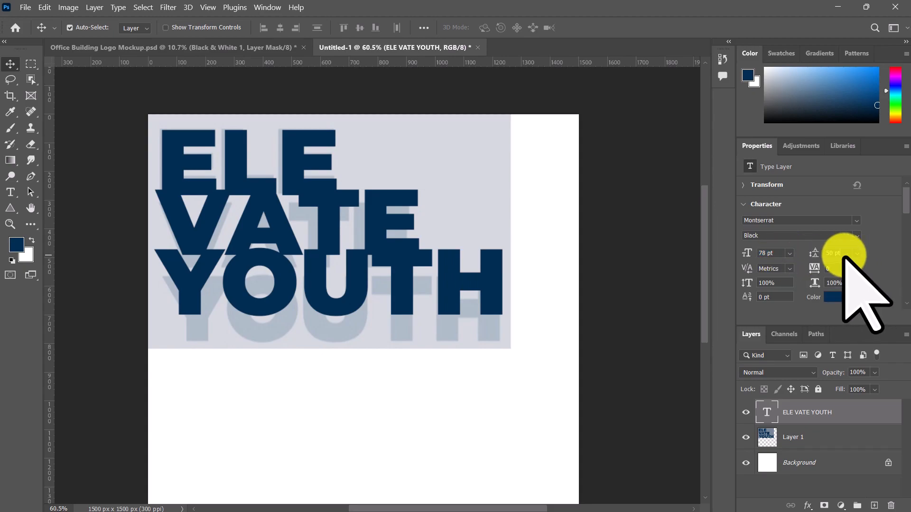
# Step: Set the lettering's leading to 61 pt so the three lines match the reference spacing
pyautogui.scroll(1, 844, 256)
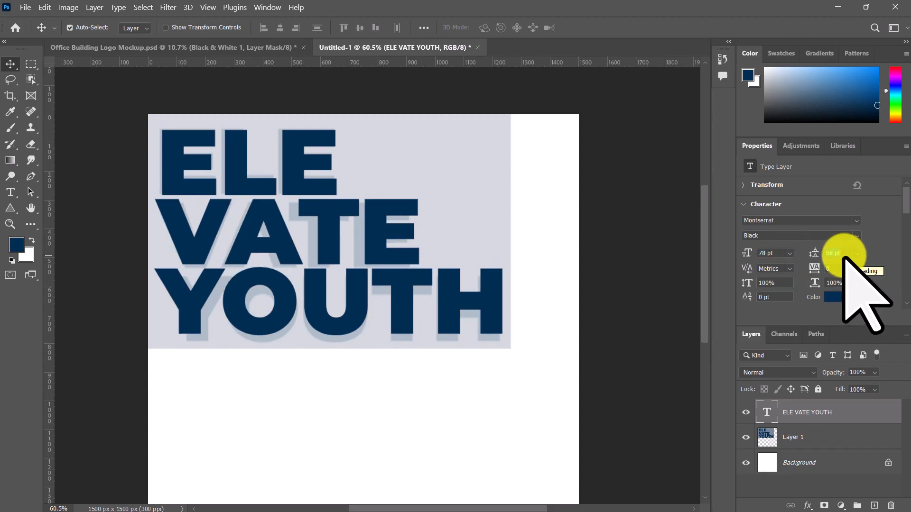
pyautogui.scroll(1, 843, 256)
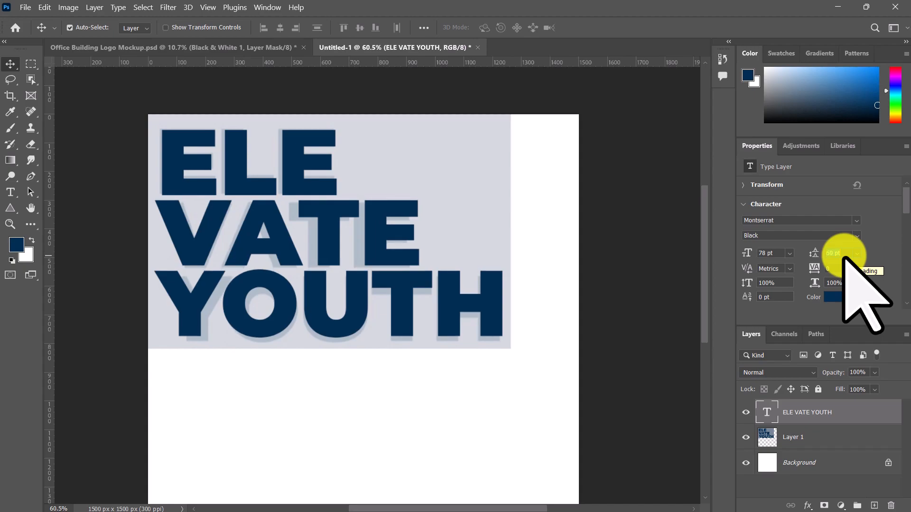
pyautogui.scroll(1, 843, 256)
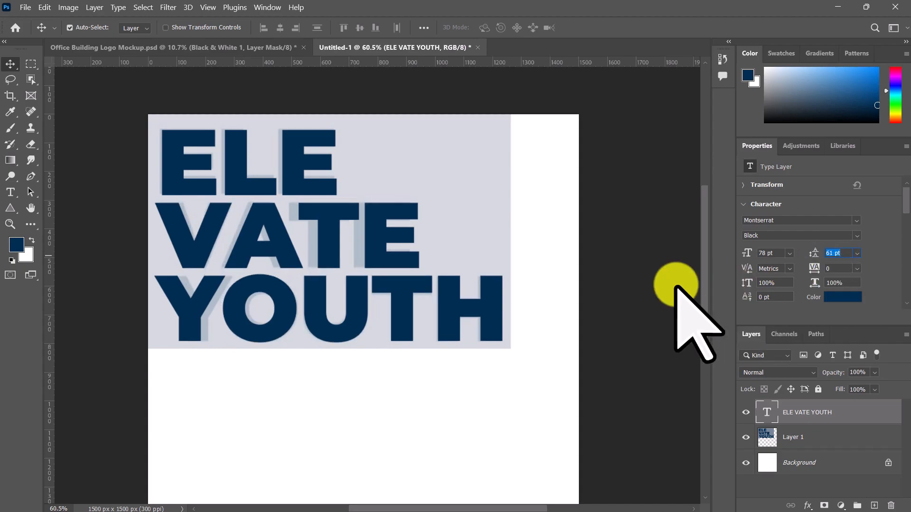
pyautogui.press('space')
pyautogui.moveTo(389, 285); pyautogui.dragTo(381, 239)
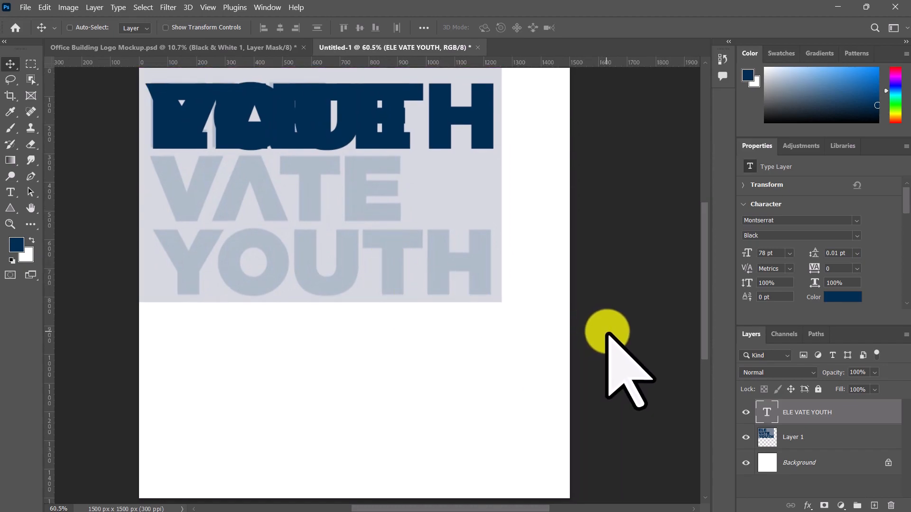
pyautogui.hotkey('ctrl', 'z')
# Step: Duplicate the text layer straight down below the reference and hide the copy
pyautogui.press('space')
pyautogui.moveTo(405, 345); pyautogui.dragTo(439, 342)
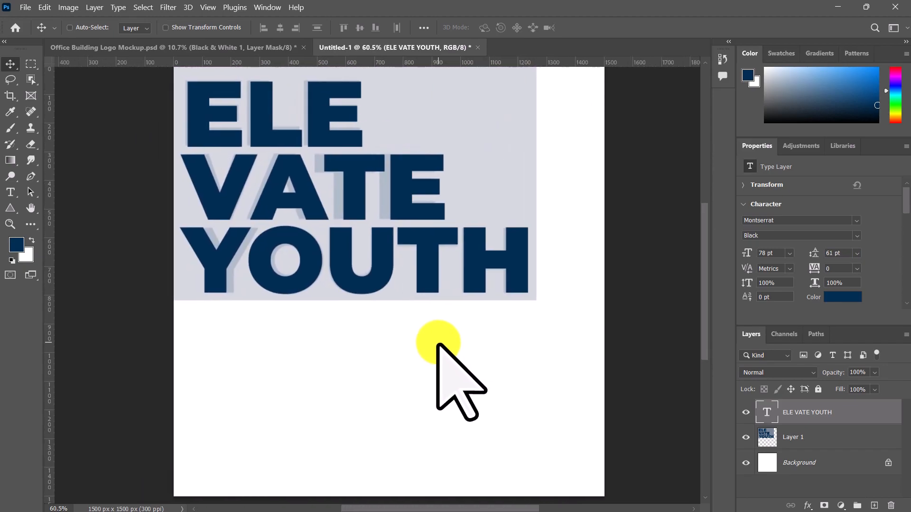
pyautogui.scroll(-1, 438, 345)
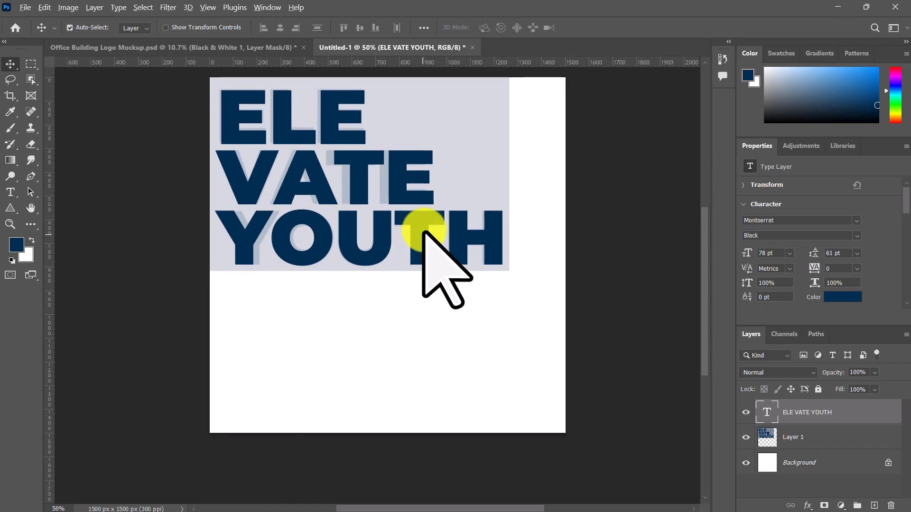
pyautogui.moveTo(424, 232); pyautogui.dragTo(426, 401)
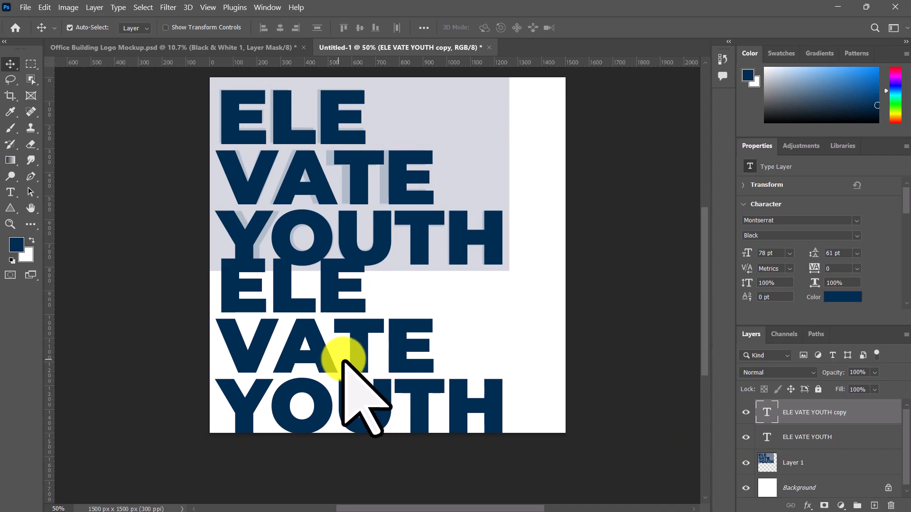
pyautogui.click(746, 413)
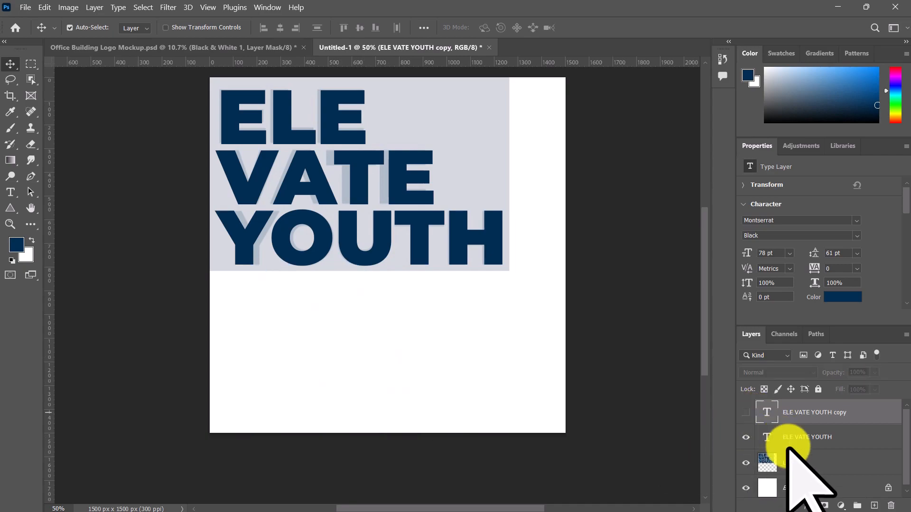
# Step: Rasterize the original ELE VATE YOUTH text layer over the faded reference, keeping the hidden copy as live type
pyautogui.click(792, 437)
pyautogui.rightClick(796, 439)
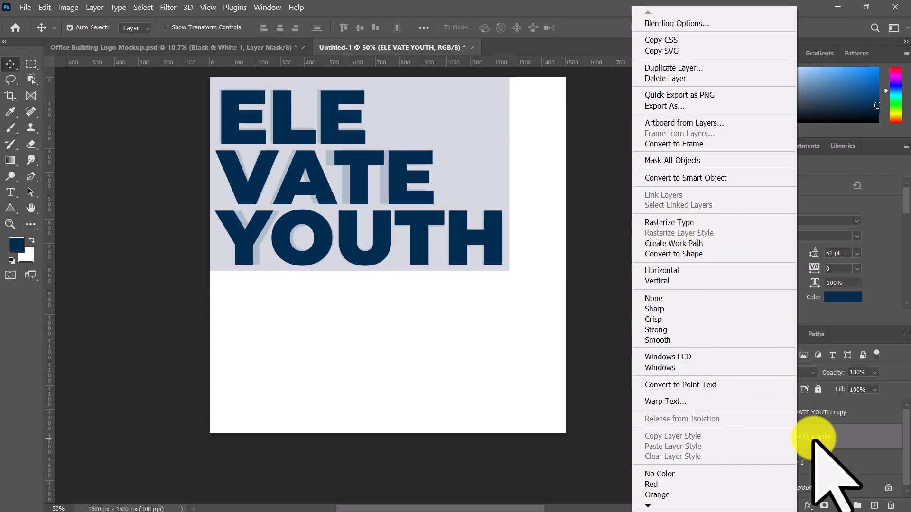
pyautogui.click(606, 374)
pyautogui.scroll(8, 509, 260)
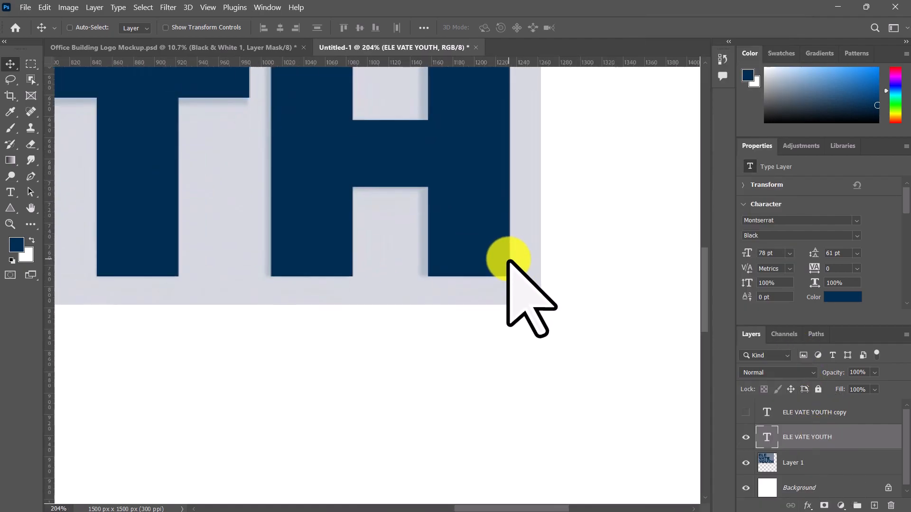
pyautogui.scroll(2, 508, 259)
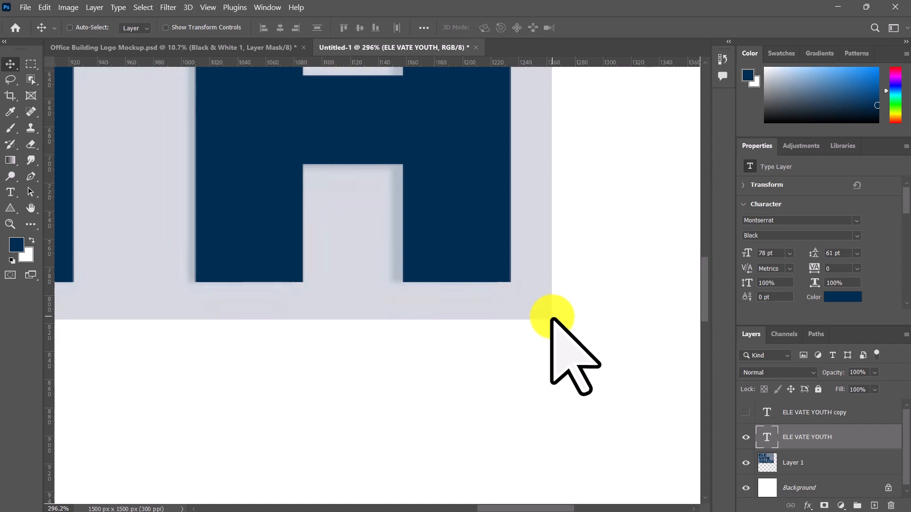
pyautogui.scroll(-10, 552, 332)
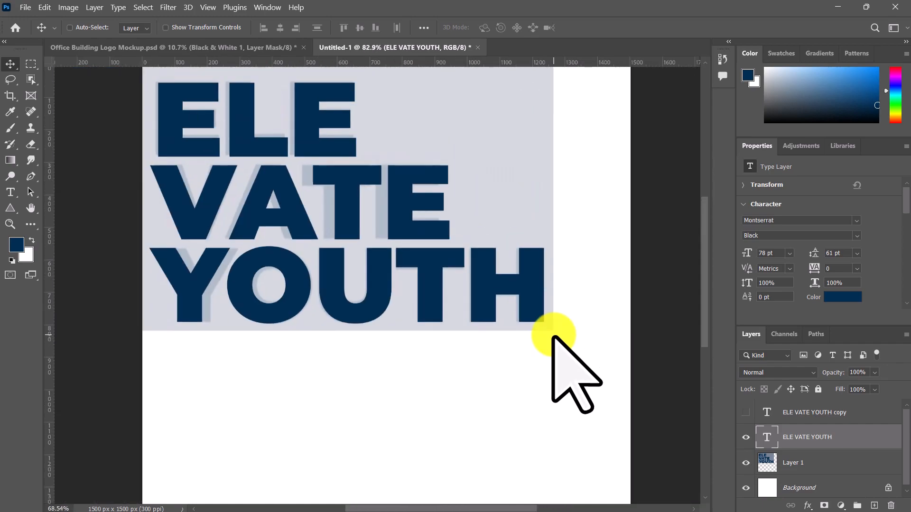
pyautogui.rightClick(812, 436)
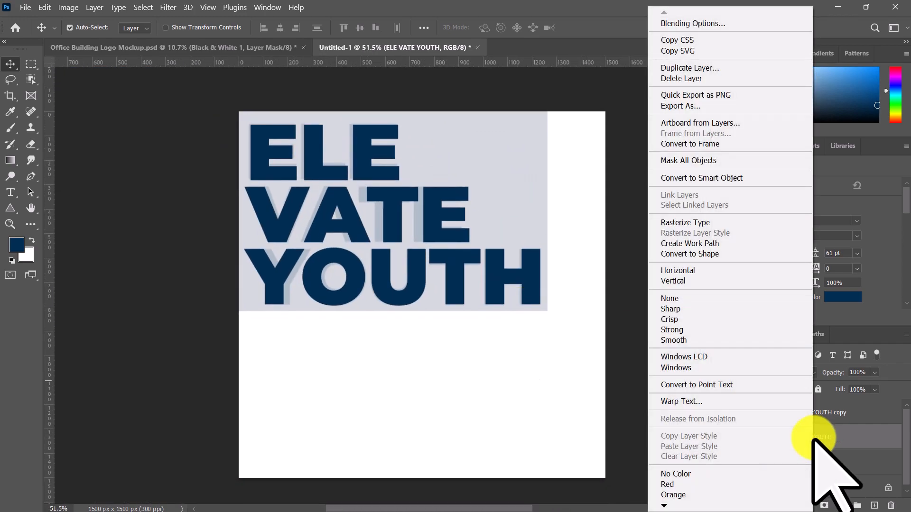
pyautogui.click(691, 222)
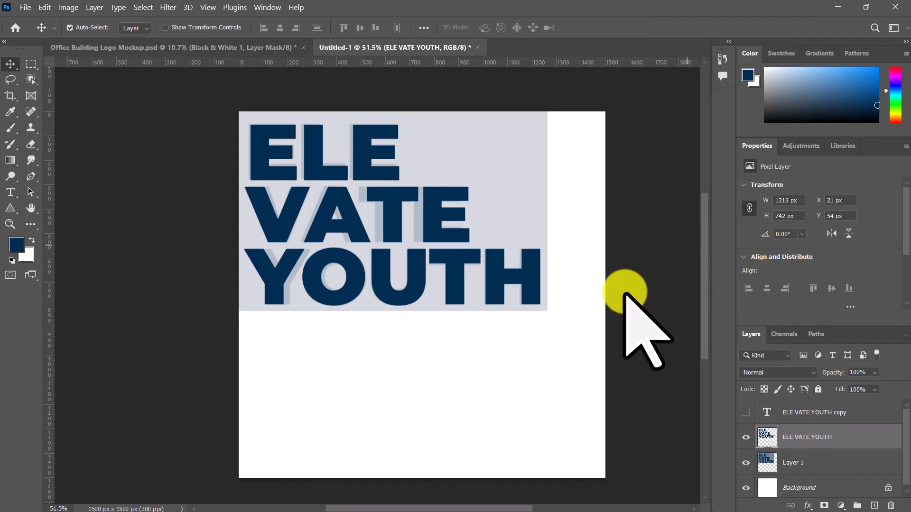
# Step: Examine the edges of the H in YOUTH up close, comparing the rasterized lettering with the live type
pyautogui.scroll(5, 592, 294)
pyautogui.scroll(5, 533, 259)
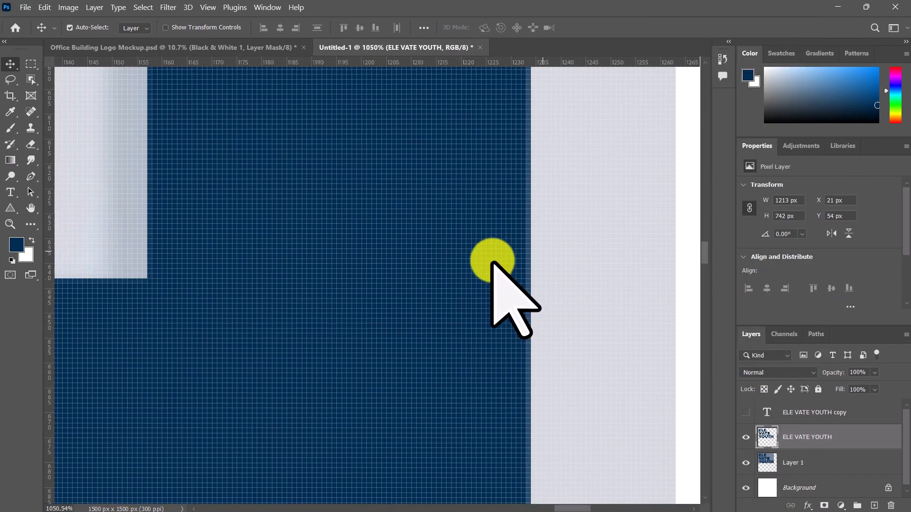
pyautogui.scroll(-1, 497, 322)
pyautogui.scroll(-3, 503, 329)
pyautogui.scroll(5, 508, 244)
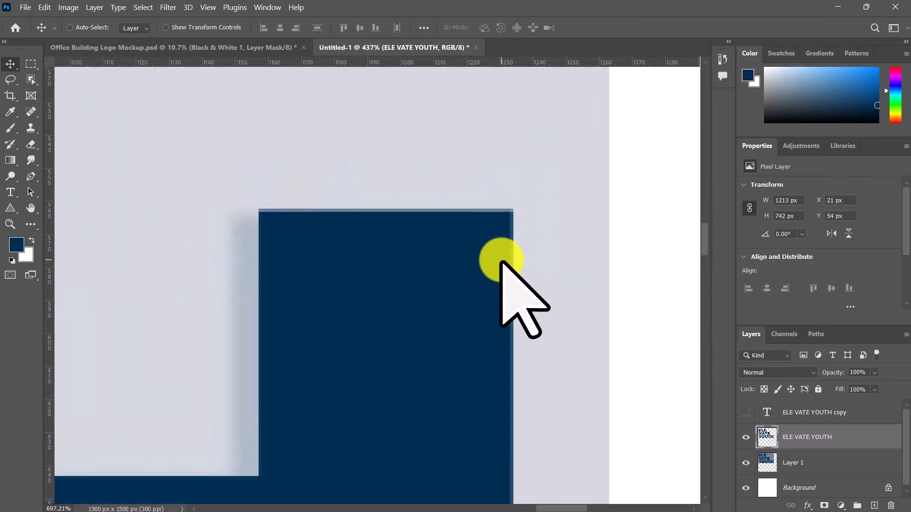
pyautogui.hotkey('ctrl', 'z')
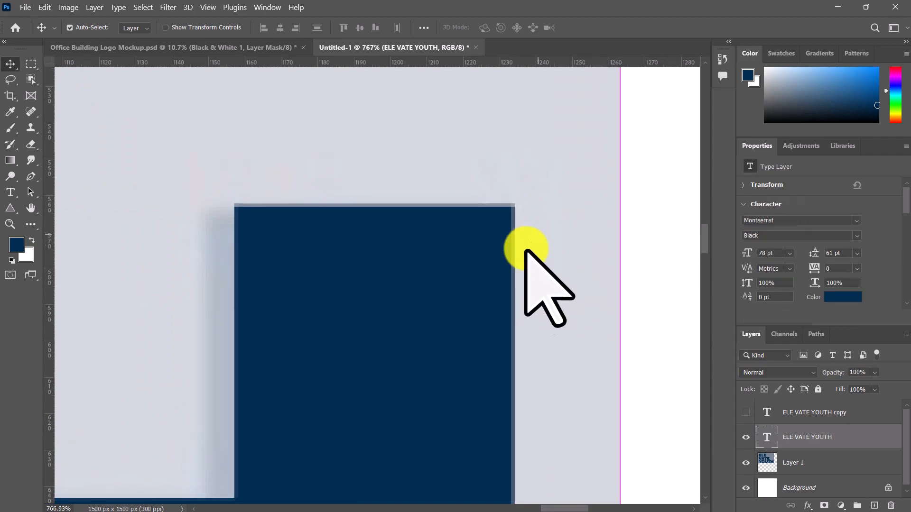
pyautogui.hotkey('ctrl', 'shift', 'z')
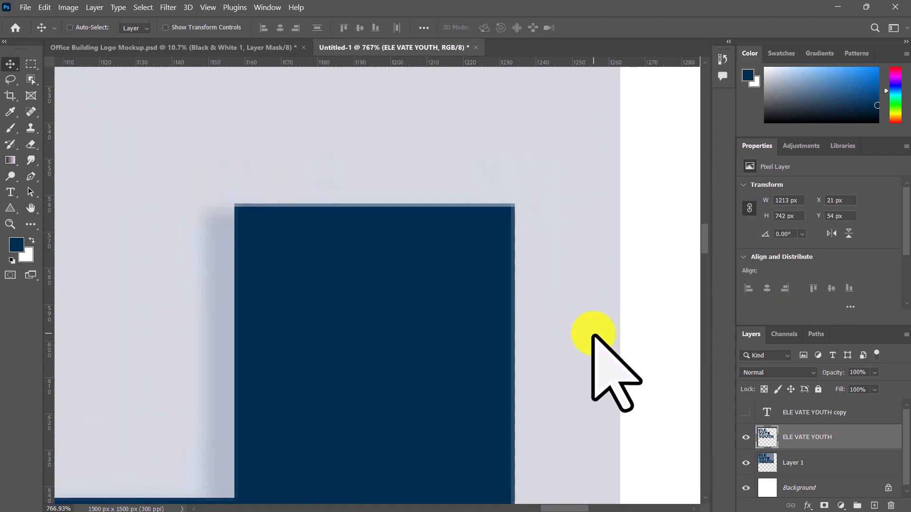
pyautogui.scroll(-5, 593, 336)
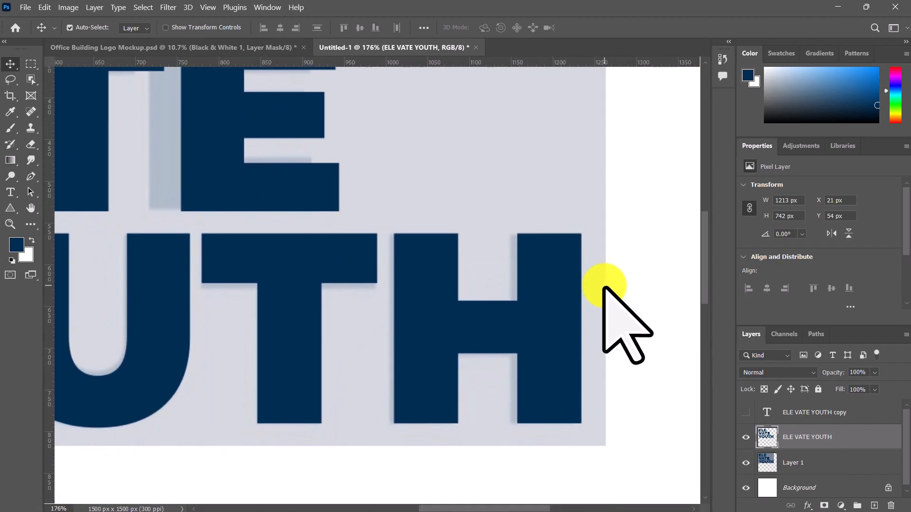
pyautogui.scroll(-5, 603, 287)
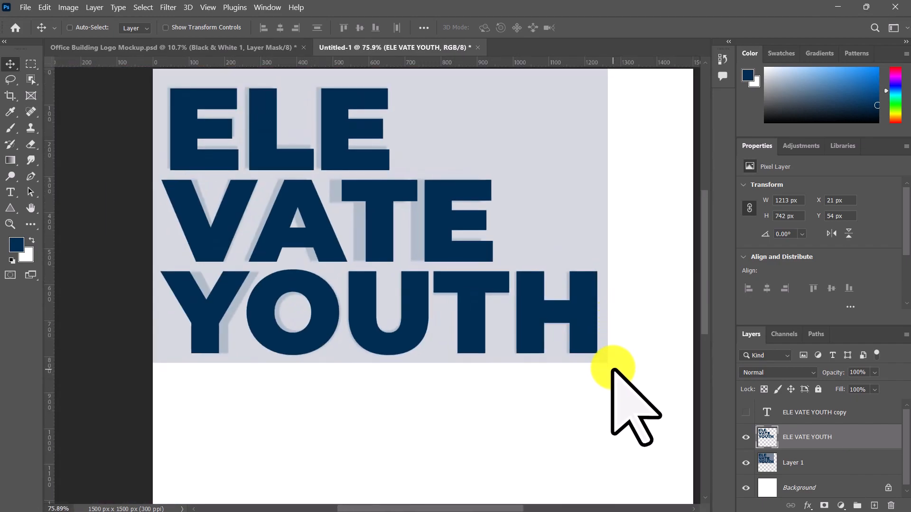
pyautogui.scroll(-2, 611, 377)
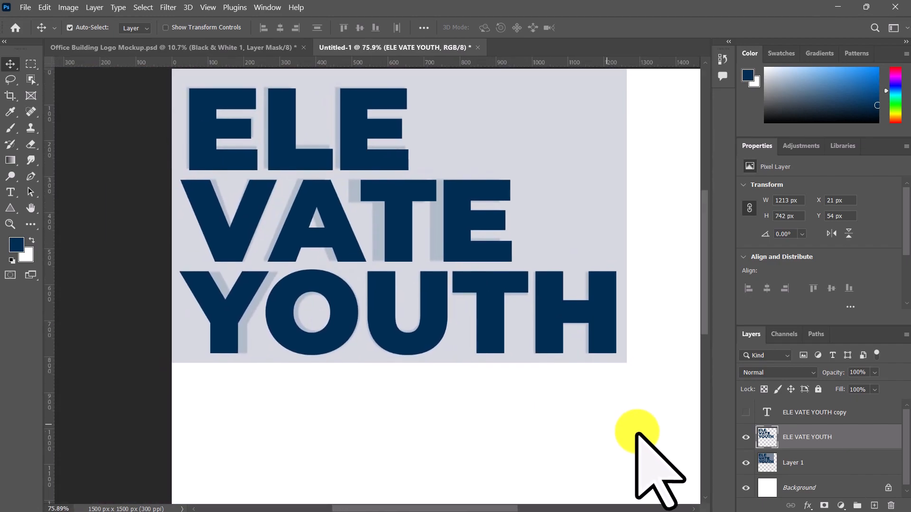
# Step: Outline the word VATE with a four-point Pen tool path and turn it into a selection about 969 × 249 px
pyautogui.scroll(2, 410, 202)
pyautogui.scroll(-1, 406, 223)
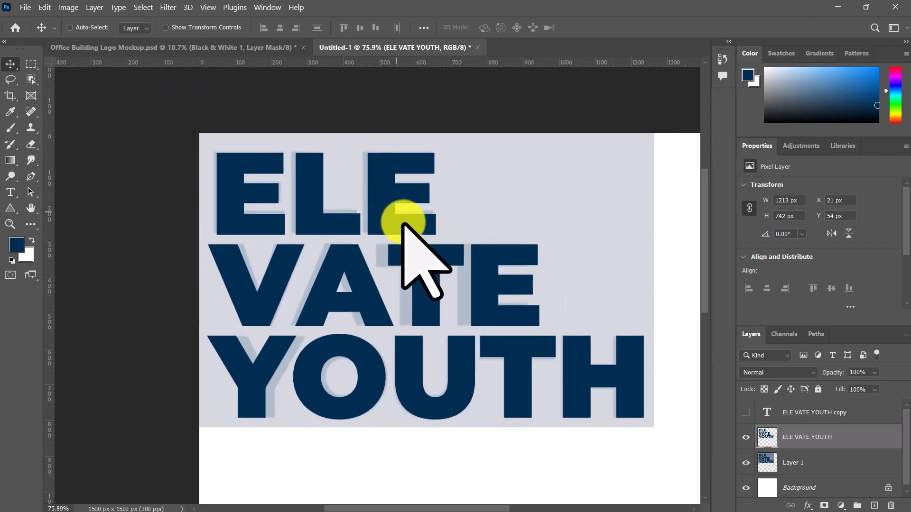
pyautogui.press('p')
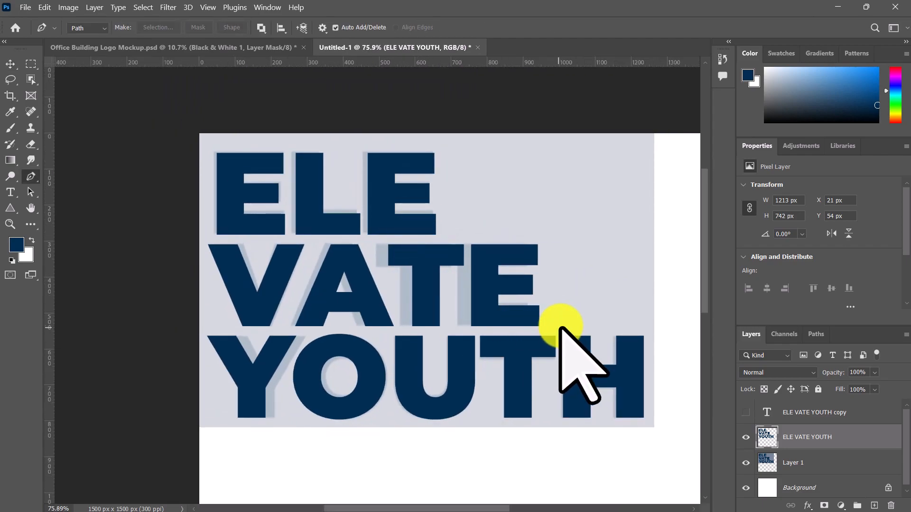
pyautogui.click(552, 332)
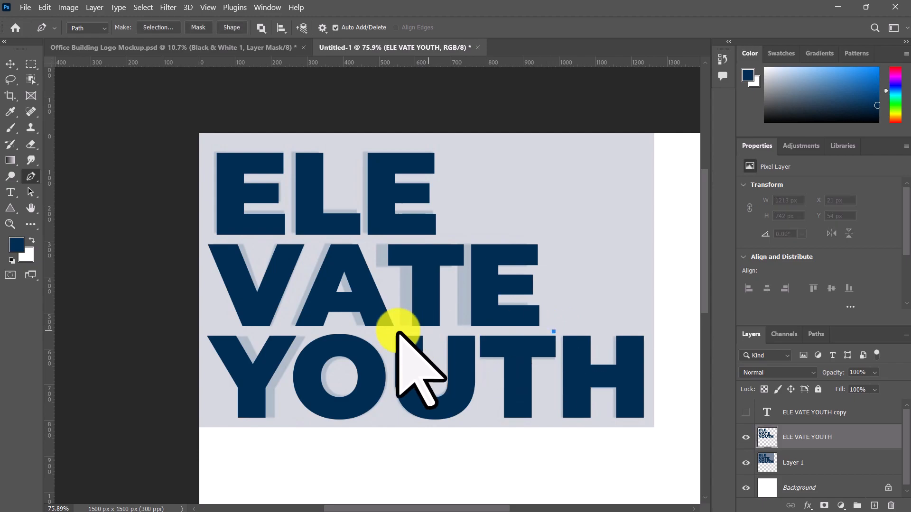
pyautogui.click(204, 332)
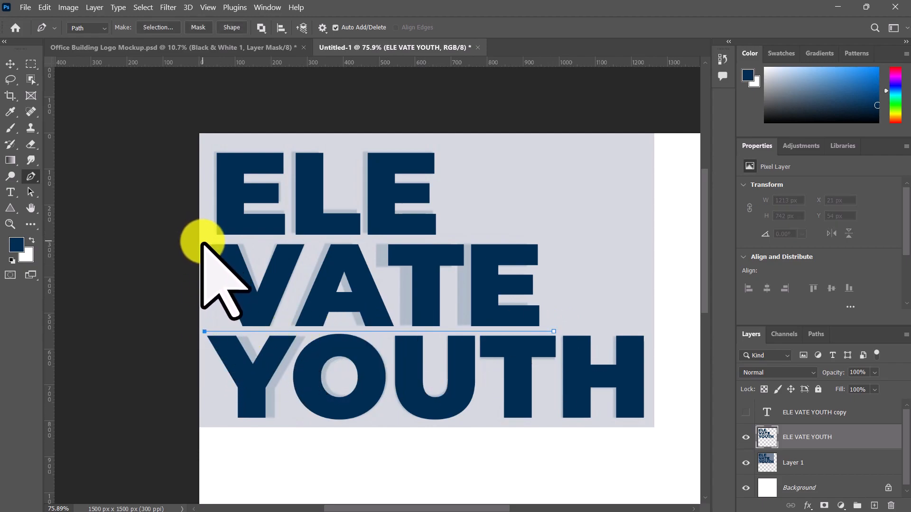
pyautogui.click(204, 242)
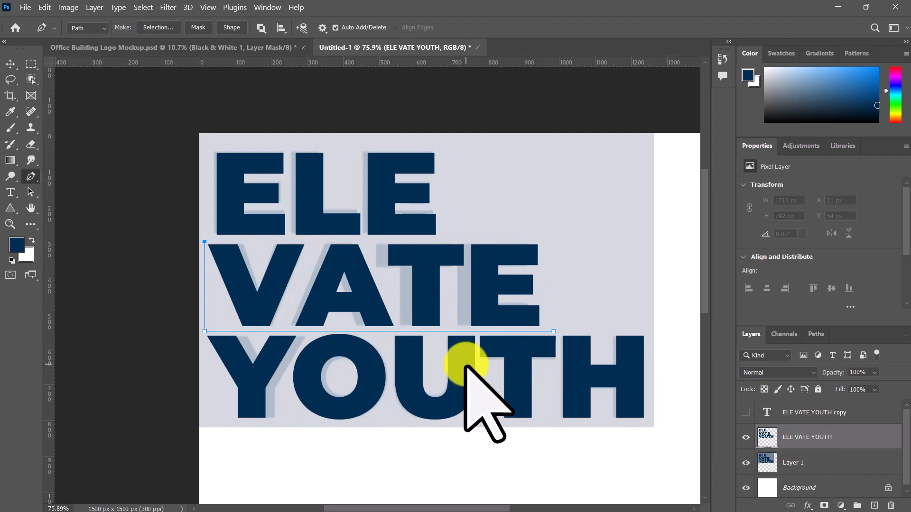
pyautogui.click(547, 242)
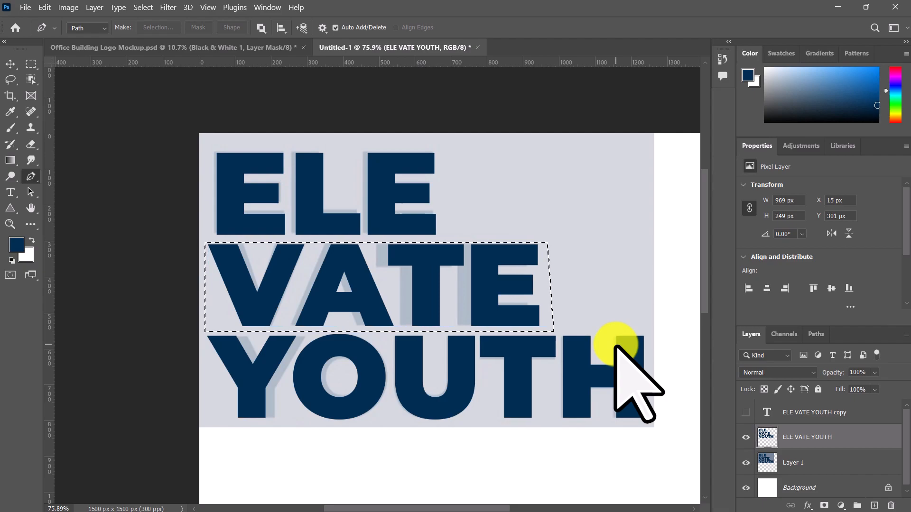
# Step: Cut the selected VATE onto its own layer and move it back between ELE and YOUTH at X 21 px, Y 311 px
pyautogui.hotkey('ctrl', 'x')
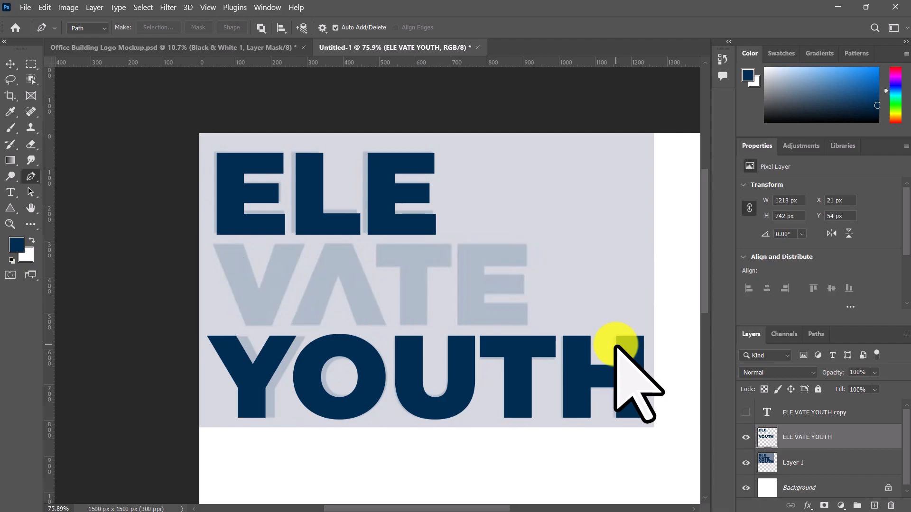
pyautogui.hotkey('ctrl', 'v')
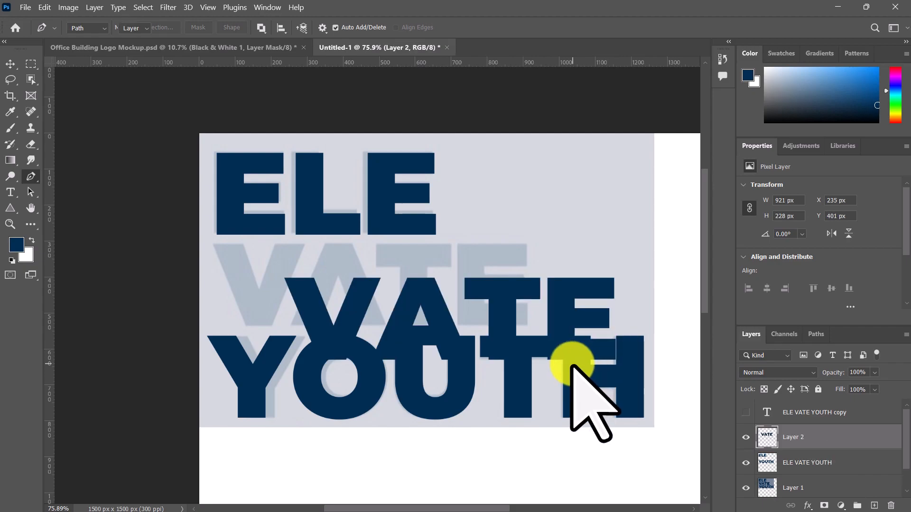
pyautogui.press('v')
pyautogui.moveTo(504, 323); pyautogui.dragTo(433, 289)
pyautogui.scroll(3, 433, 289)
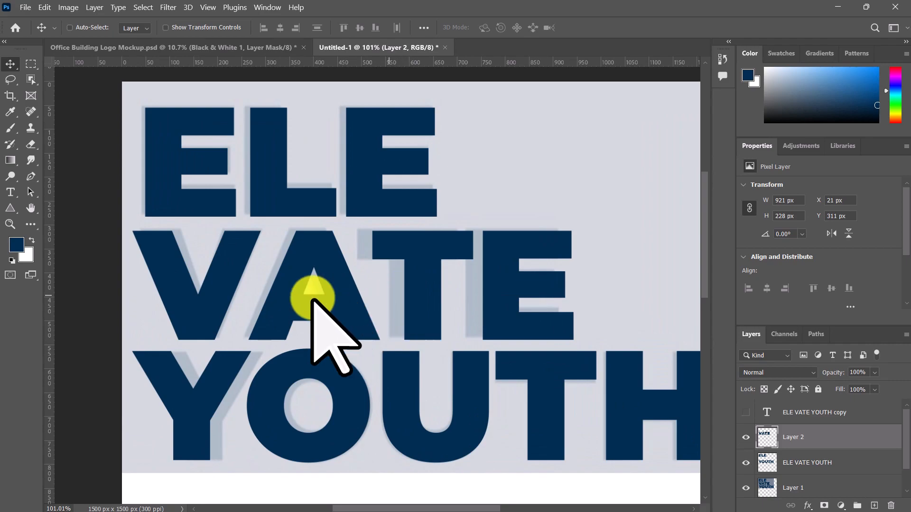
pyautogui.scroll(-2, 295, 293)
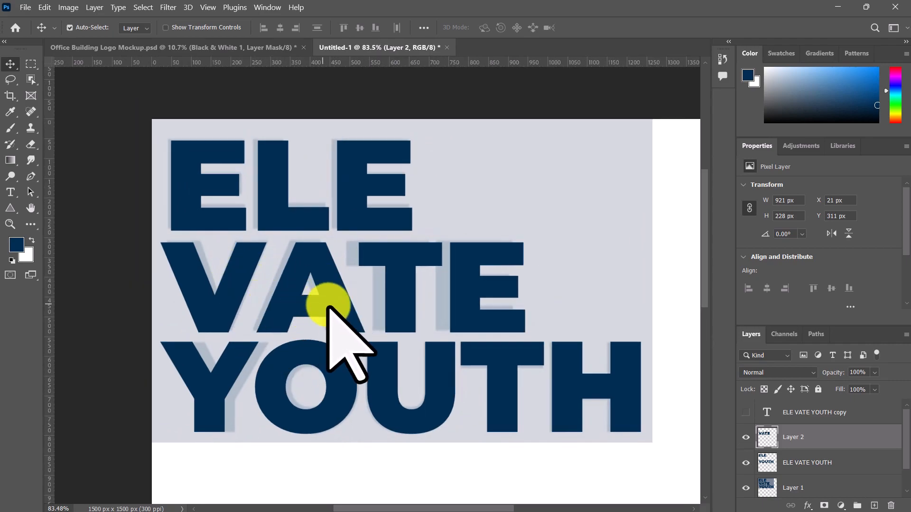
pyautogui.moveTo(443, 362); pyautogui.dragTo(425, 335)
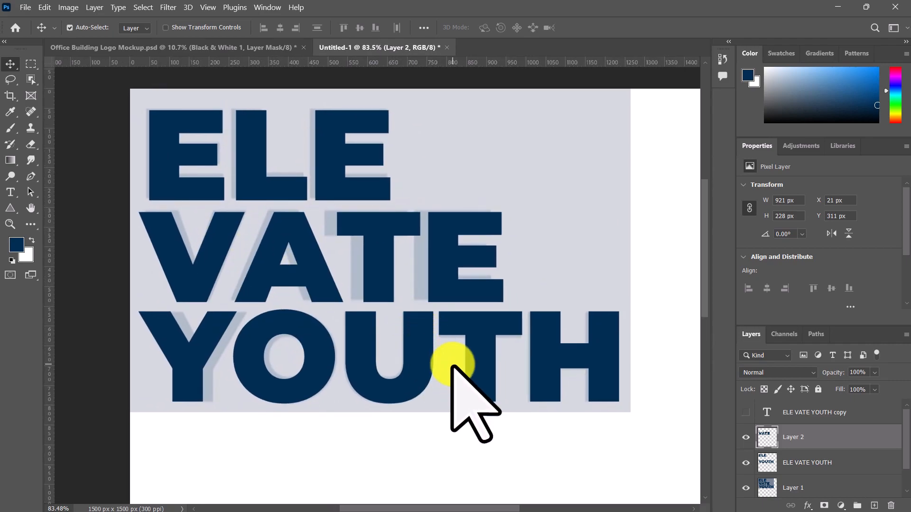
# Step: Marquee-select YOUTH on the rasterized lettering layer, about 1252 × 263 px, and cut and paste it onto its own layer
pyautogui.click(433, 371)
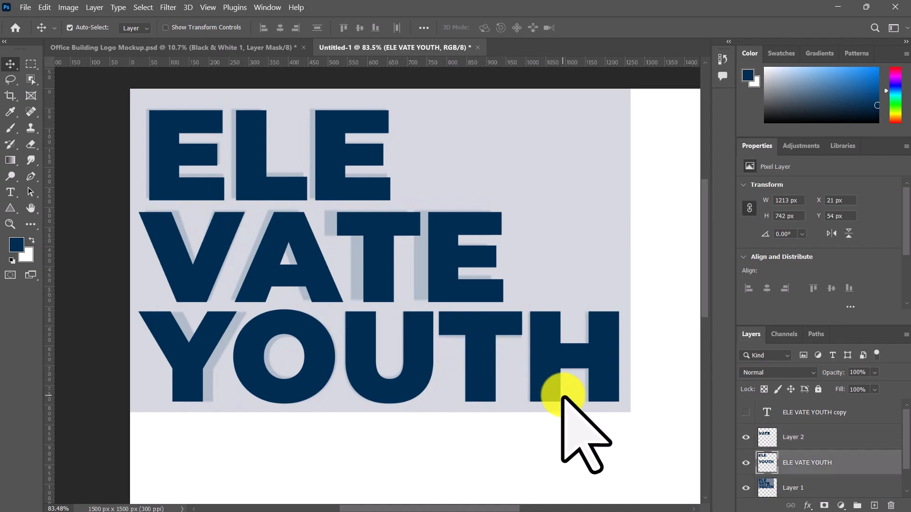
pyautogui.click(30, 64)
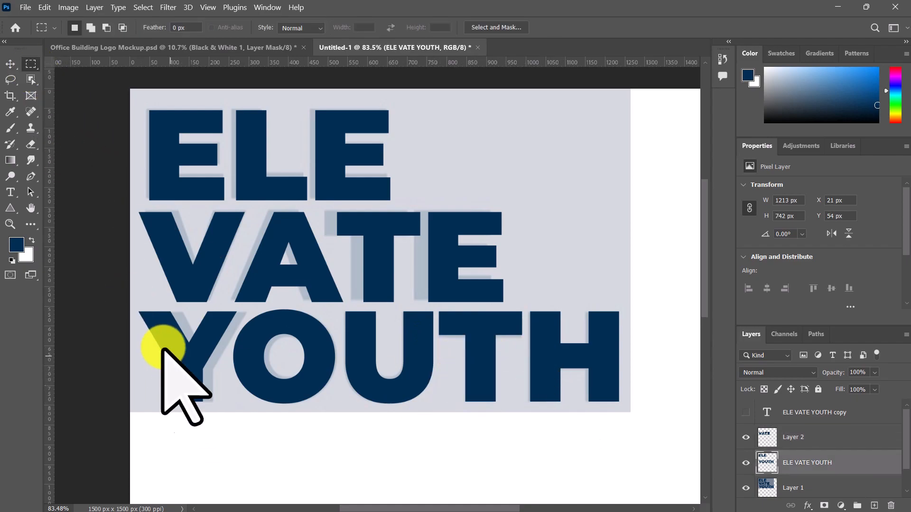
pyautogui.moveTo(134, 305)
pyautogui.mouseDown()
pyautogui.moveTo(378, 366)
pyautogui.moveTo(629, 407)
pyautogui.mouseUp()
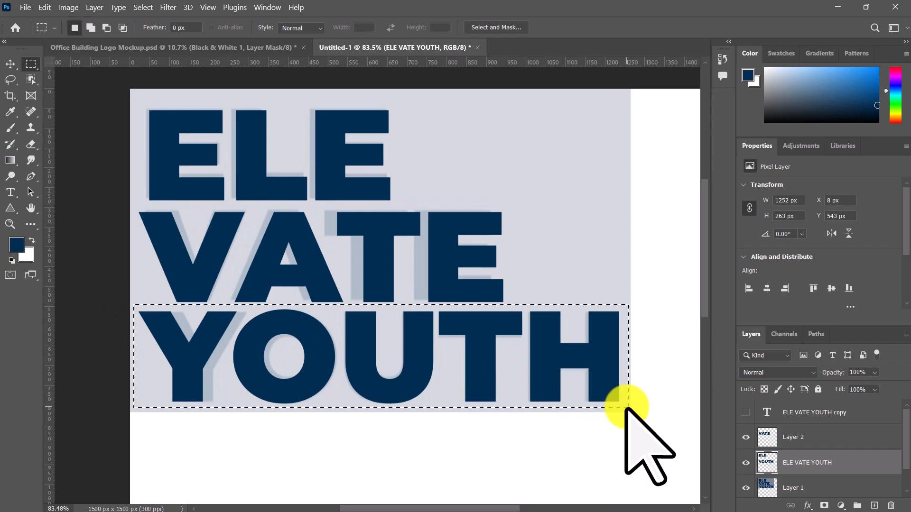
pyautogui.press('Delete')
pyautogui.hotkey('ctrl', 'd')
pyautogui.hotkey('ctrl', 'v')
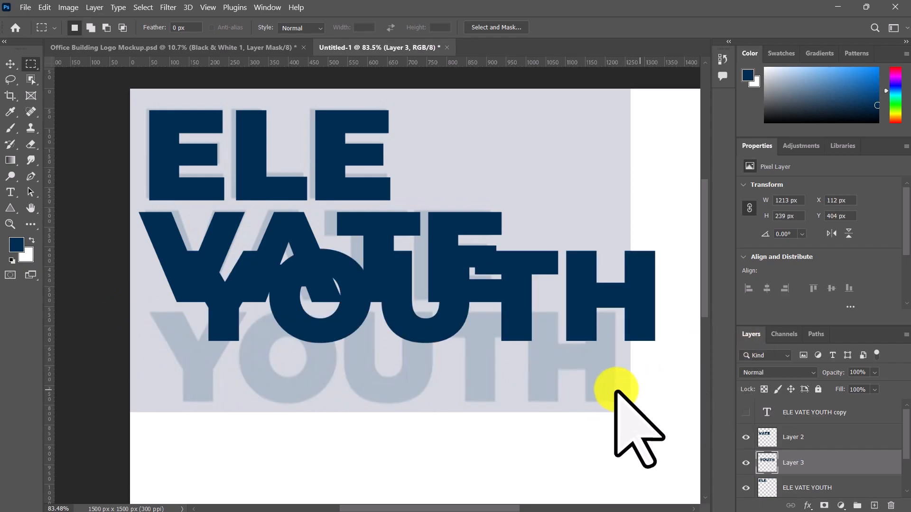
# Step: Move the separated YOUTH back below VATE so its Y lines up with the faded reference, and select the ELE layer
pyautogui.press('v')
pyautogui.moveTo(468, 321); pyautogui.dragTo(436, 384)
pyautogui.click(346, 189)
pyautogui.click(805, 487)
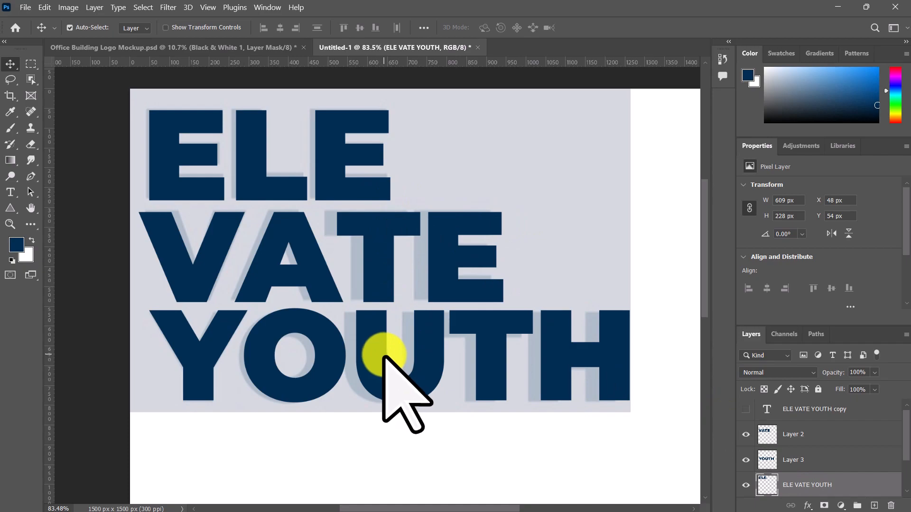
# Step: Trace a closed Pen tool path around the letters TE on the VATE layer, about 505 × 262 px
pyautogui.click(375, 255)
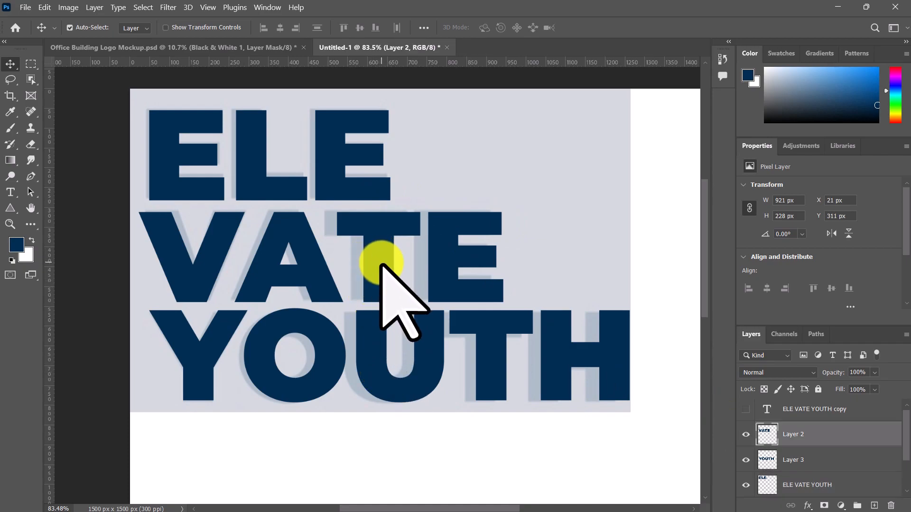
pyautogui.scroll(3, 356, 238)
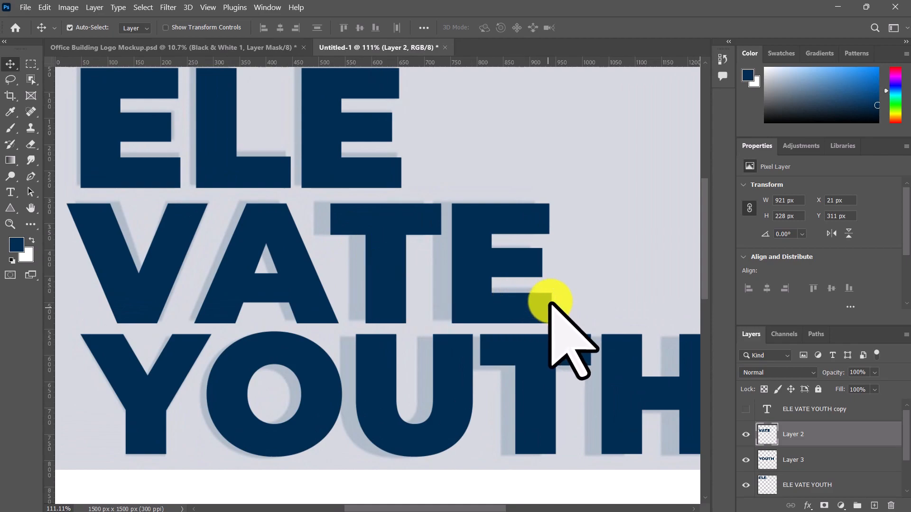
pyautogui.click(775, 442)
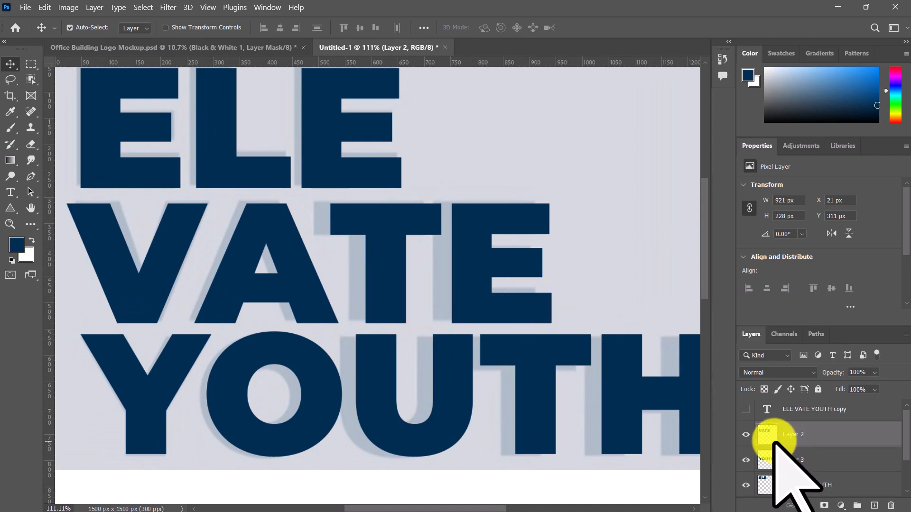
pyautogui.press('p')
pyautogui.click(568, 330)
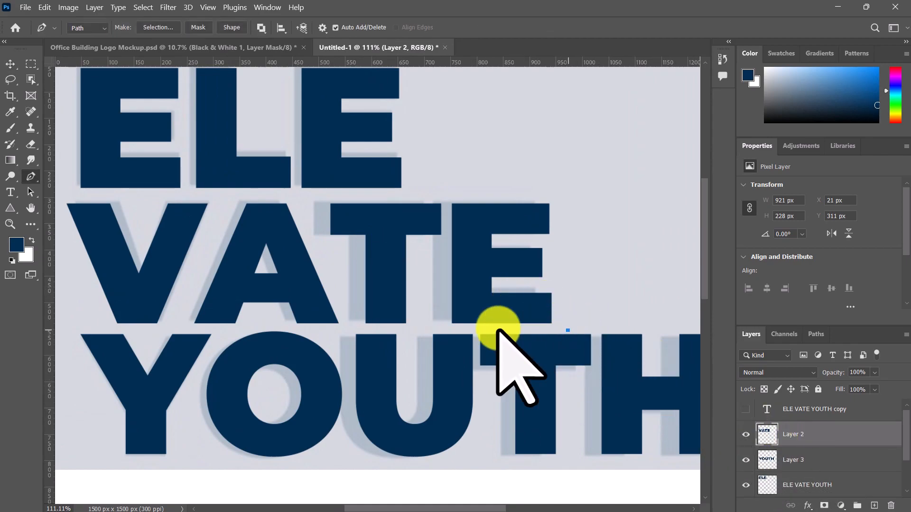
pyautogui.click(349, 325)
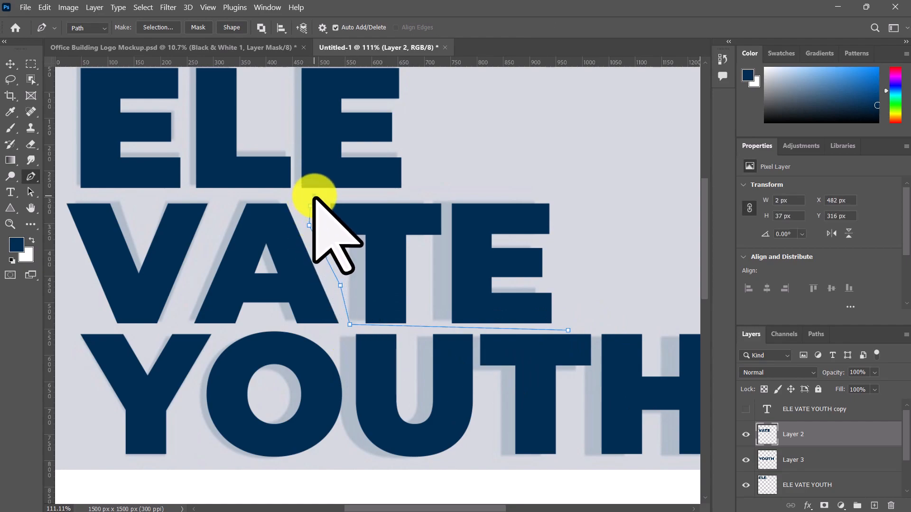
pyautogui.click(576, 193)
pyautogui.click(568, 330)
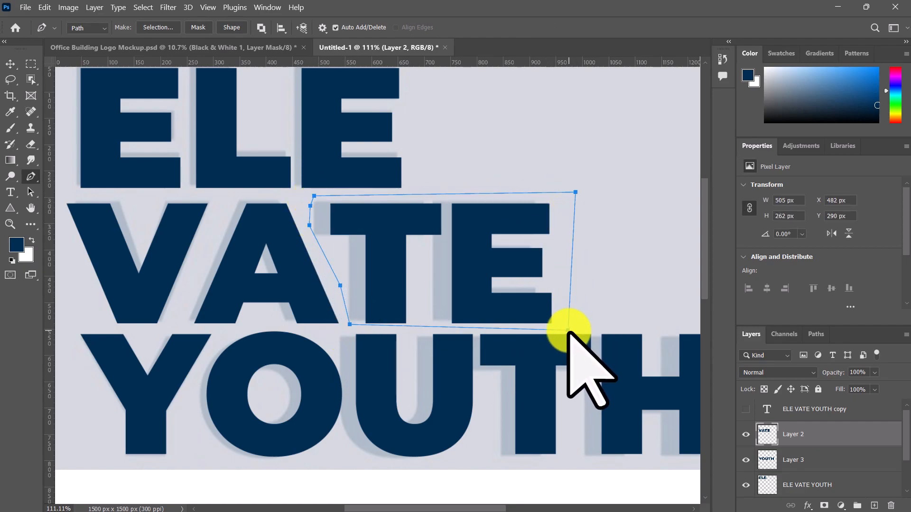
# Step: Move the traced letters TE left toward the A in VATE to match the faded reference
pyautogui.moveTo(485, 271); pyautogui.dragTo(469, 268)
pyautogui.click(589, 243)
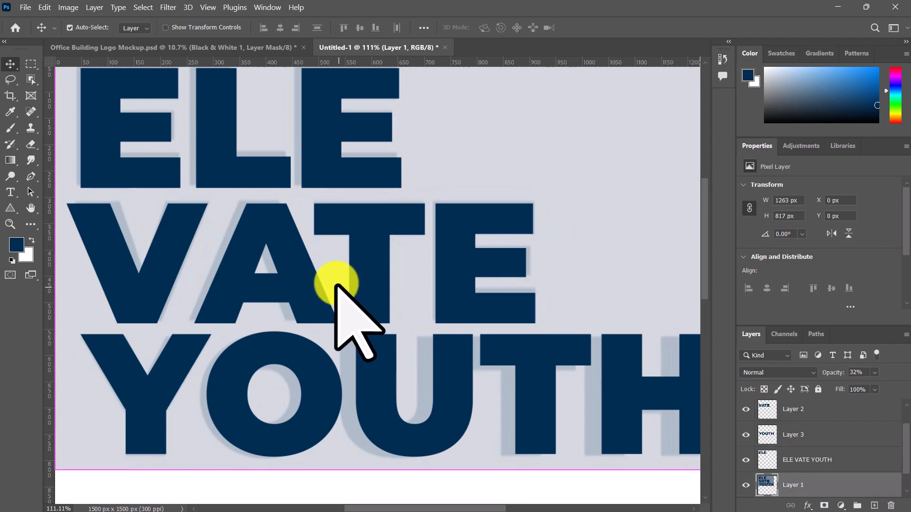
# Step: Trace a closed Pen tool path around the A of VATE, about 307 × 258 px, and turn it into a selection
pyautogui.scroll(3, 322, 251)
pyautogui.press('p')
pyautogui.click(261, 245)
pyautogui.click(314, 167)
pyautogui.click(364, 168)
pyautogui.click(399, 230)
pyautogui.click(435, 307)
pyautogui.click(435, 331)
pyautogui.moveTo(239, 320); pyautogui.dragTo(222, 311)
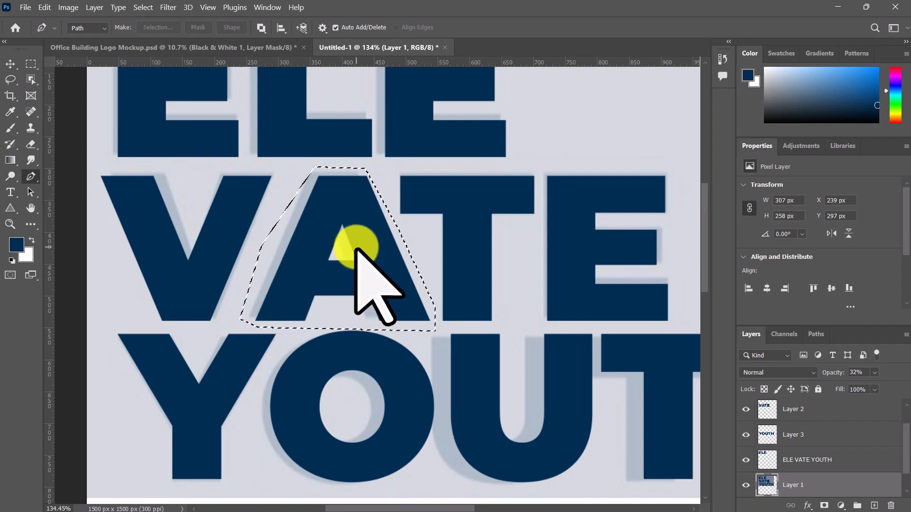
# Step: Select the VATE layer and move the selected A left over its faded counterpart, keeping its Y at 311 px
pyautogui.press('v')
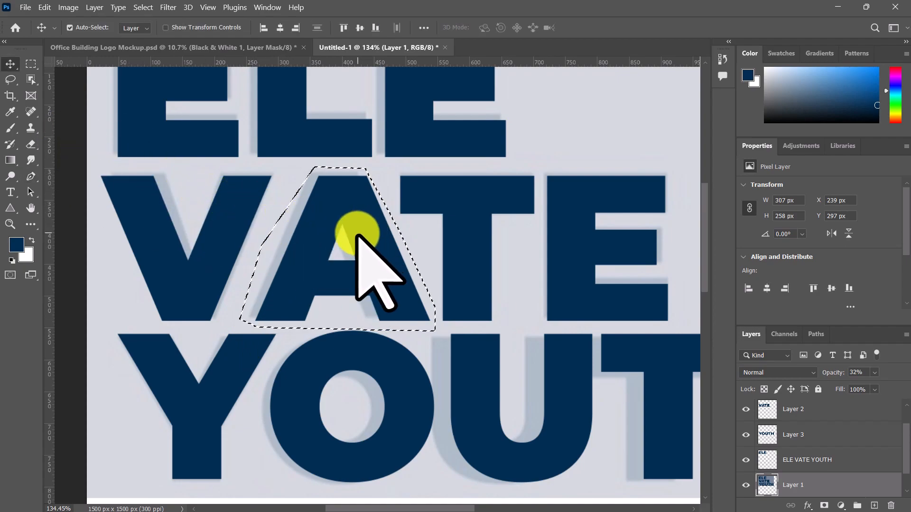
pyautogui.moveTo(356, 236); pyautogui.dragTo(357, 236)
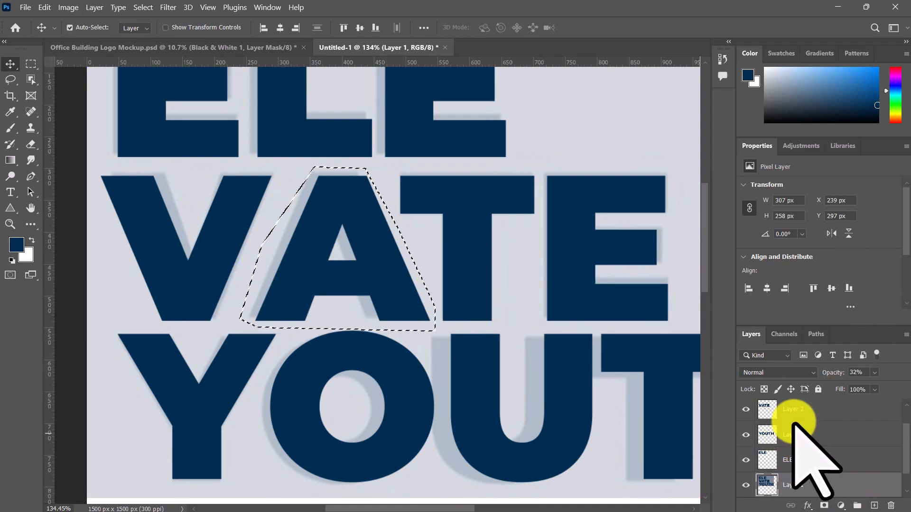
pyautogui.click(800, 411)
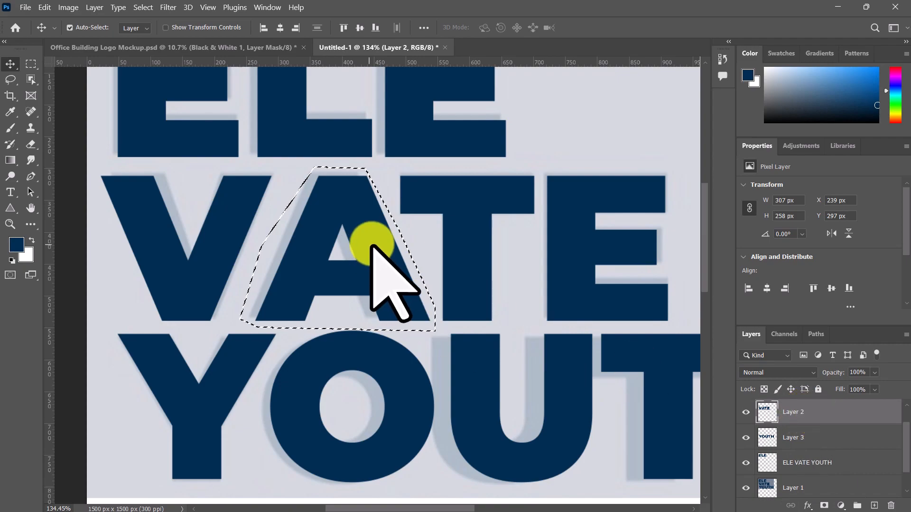
pyautogui.moveTo(382, 246); pyautogui.dragTo(372, 248)
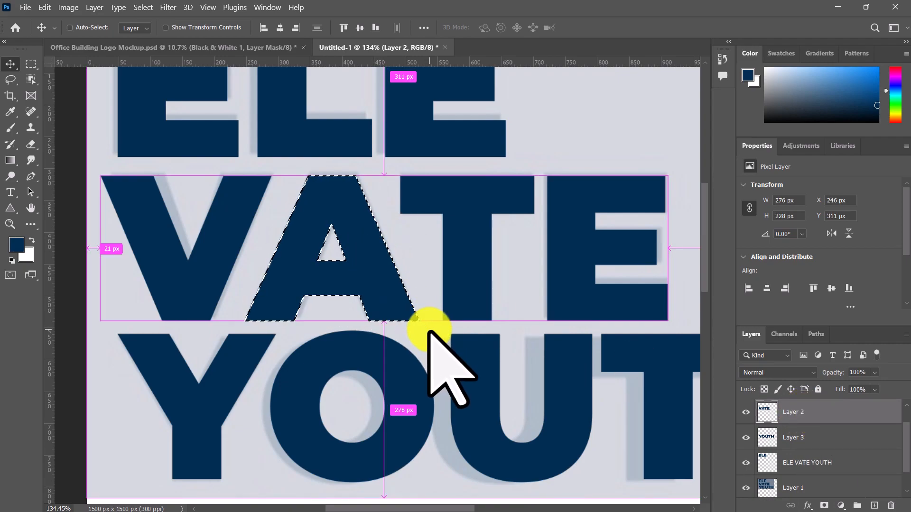
# Step: Trace a closed Pen tool path around the O on the YOUTH layer, about 307 × 267 px
pyautogui.scroll(-2, 442, 334)
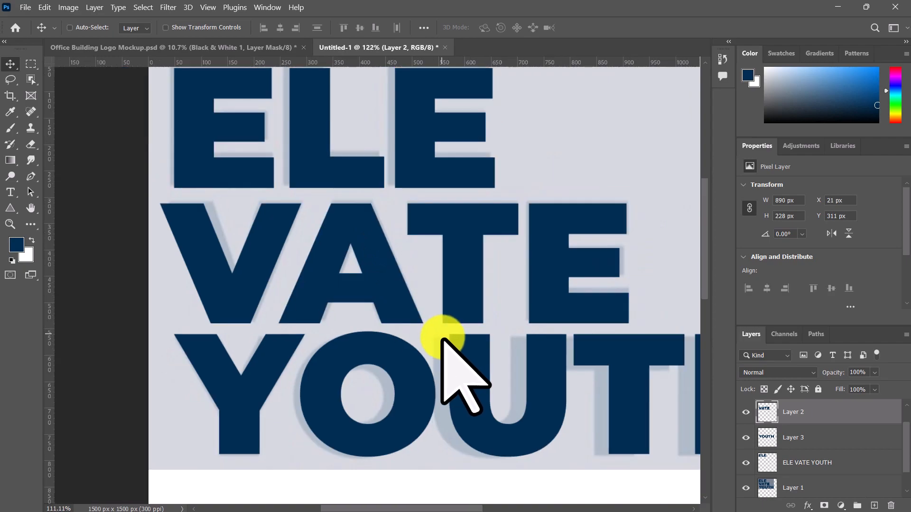
pyautogui.moveTo(483, 394); pyautogui.dragTo(390, 289)
pyautogui.scroll(-3, 349, 296)
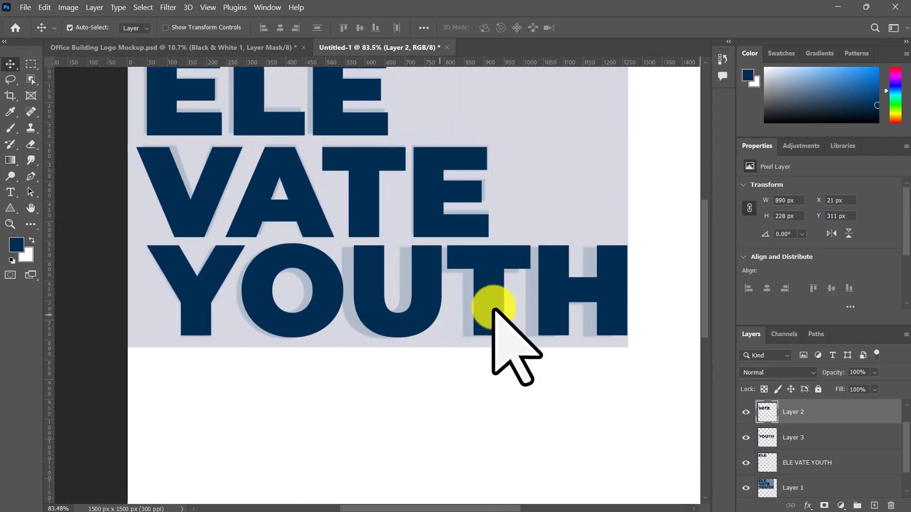
pyautogui.scroll(3, 235, 294)
pyautogui.scroll(1, 234, 295)
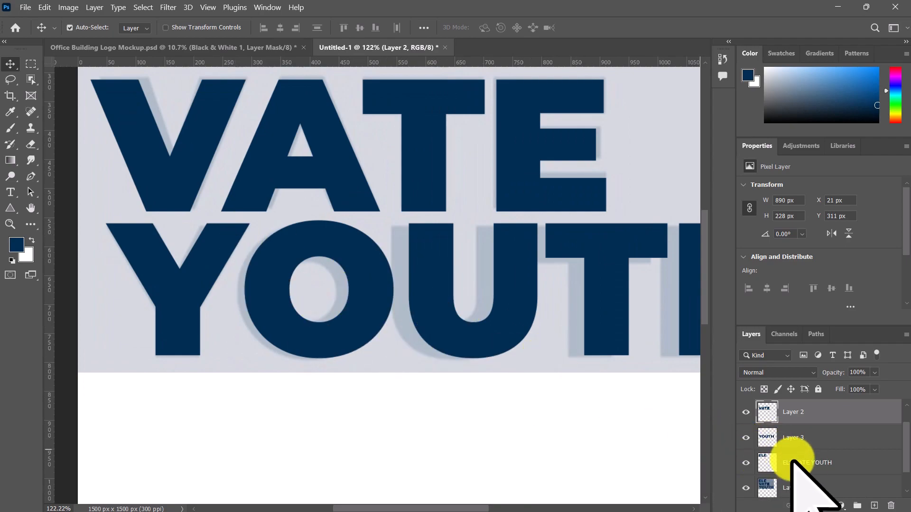
pyautogui.click(788, 437)
pyautogui.press('p')
pyautogui.click(396, 230)
pyautogui.click(402, 353)
pyautogui.click(263, 363)
pyautogui.click(292, 368)
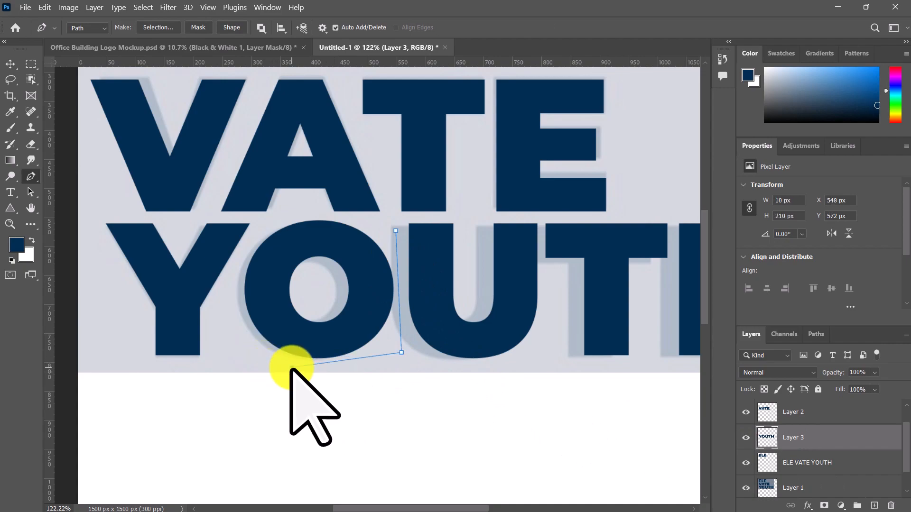
pyautogui.click(225, 342)
pyautogui.click(223, 283)
pyautogui.click(268, 222)
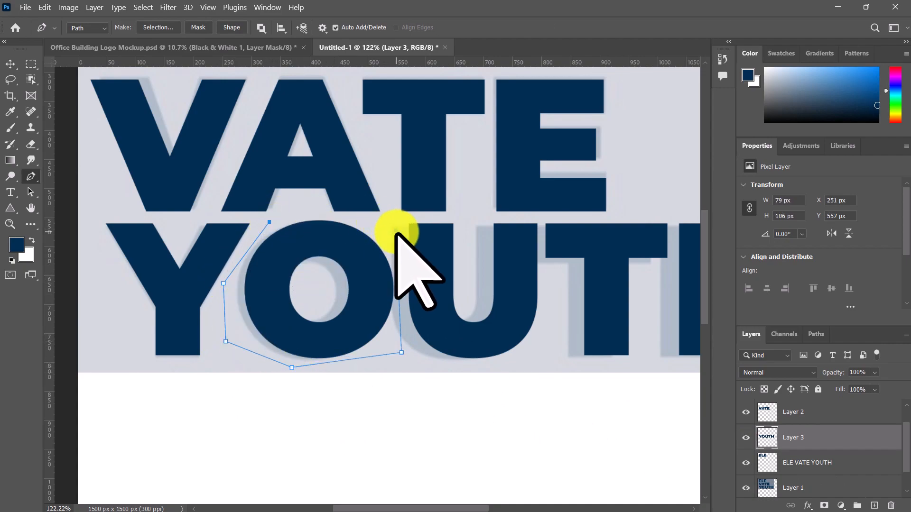
pyautogui.click(322, 213)
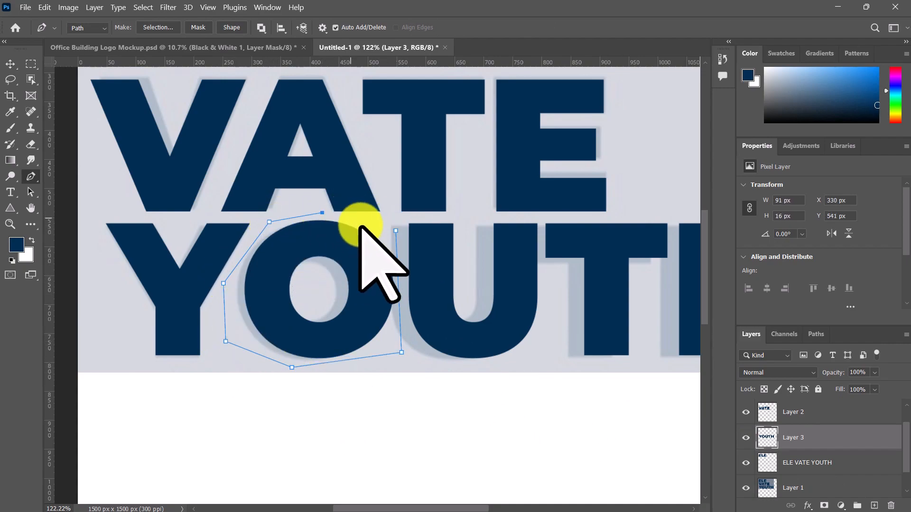
pyautogui.click(395, 231)
# Step: Move the traced O left onto the faded reference, scale it down to about 250 × 235 px, and deselect it
pyautogui.press('v')
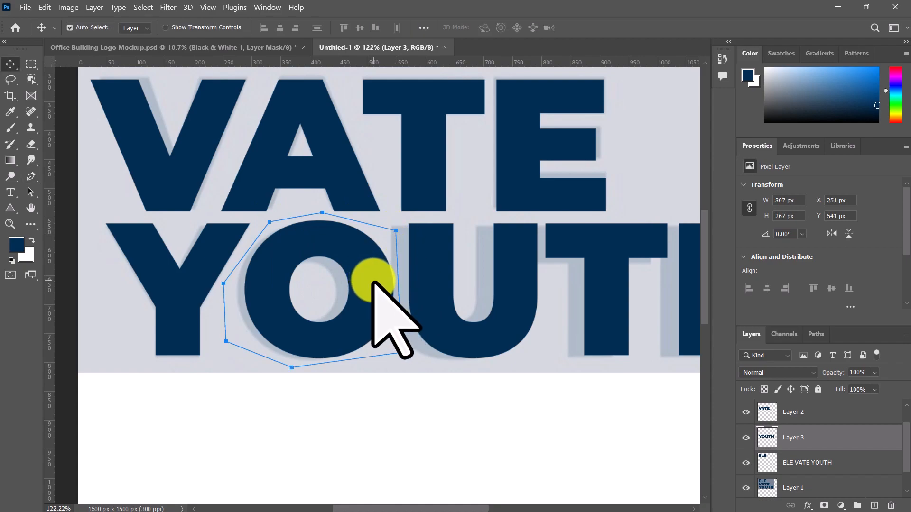
pyautogui.moveTo(372, 280); pyautogui.dragTo(365, 280)
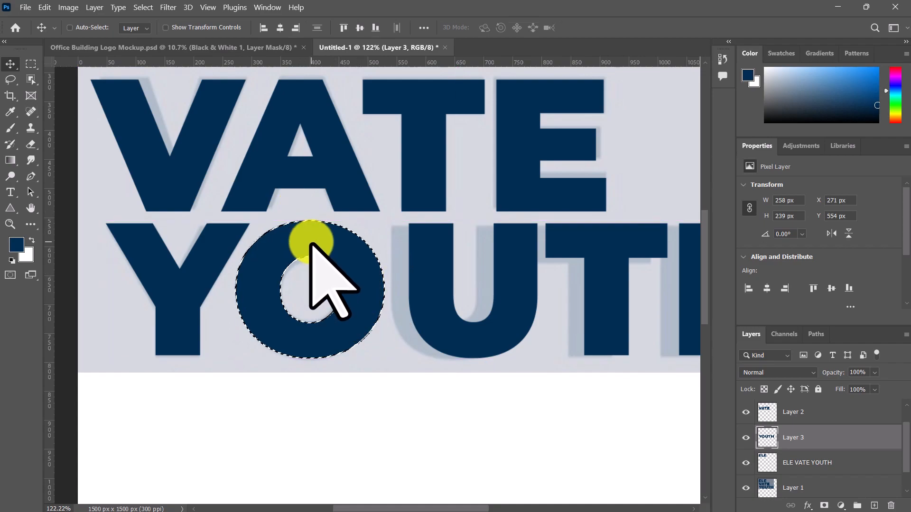
pyautogui.hotkey('ctrl', 't')
pyautogui.moveTo(310, 221); pyautogui.dragTo(309, 231)
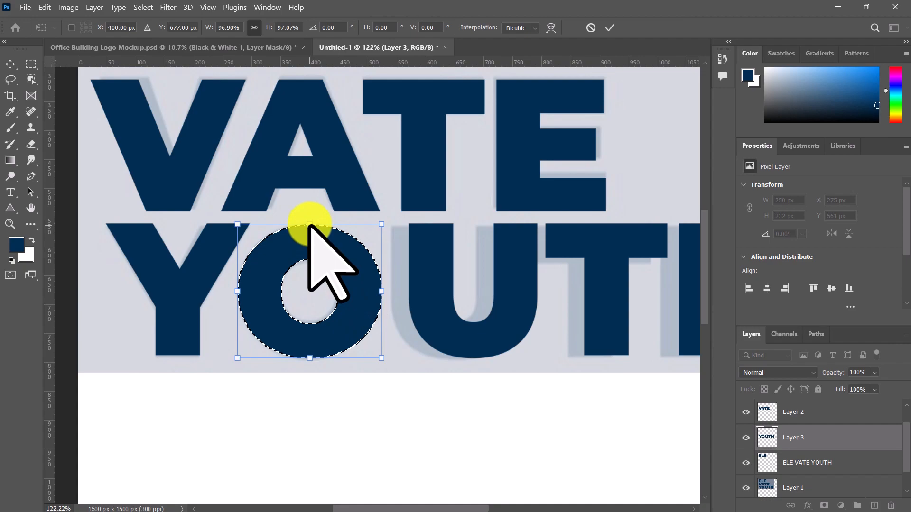
pyautogui.click(611, 28)
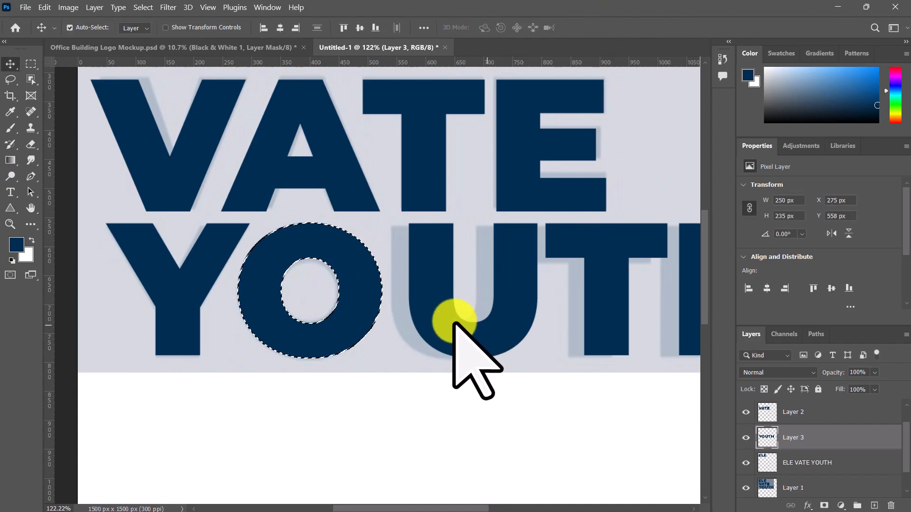
pyautogui.moveTo(494, 324); pyautogui.dragTo(384, 321)
pyautogui.hotkey('ctrl', 'd')
# Step: Trace a closed rectangular Pen tool path around UTH on the YOUTH layer, about 748 × 260 px, and convert it to a selection
pyautogui.scroll(-2, 482, 346)
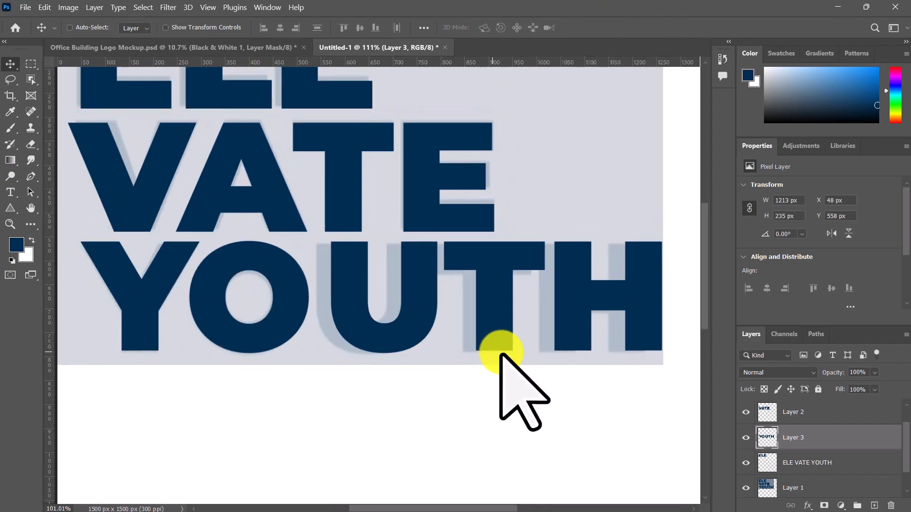
pyautogui.moveTo(578, 343); pyautogui.dragTo(524, 341)
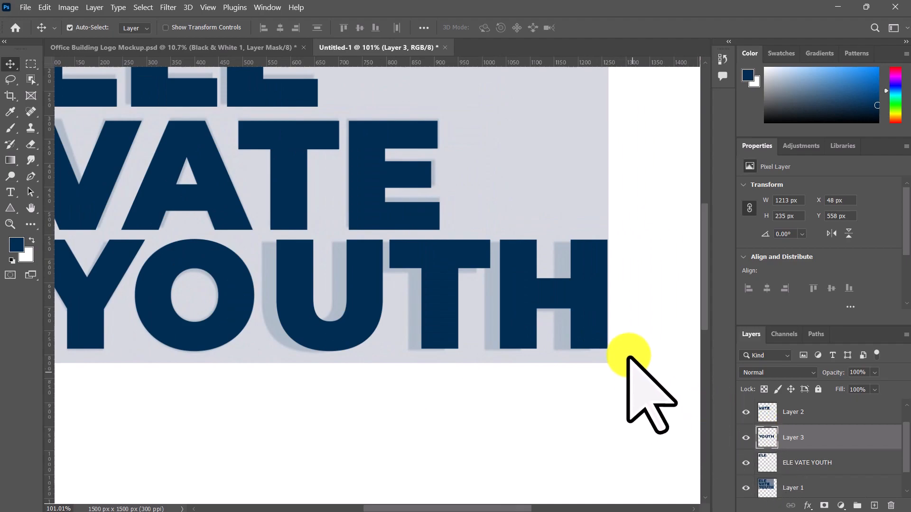
pyautogui.press('p')
pyautogui.click(623, 235)
pyautogui.click(623, 360)
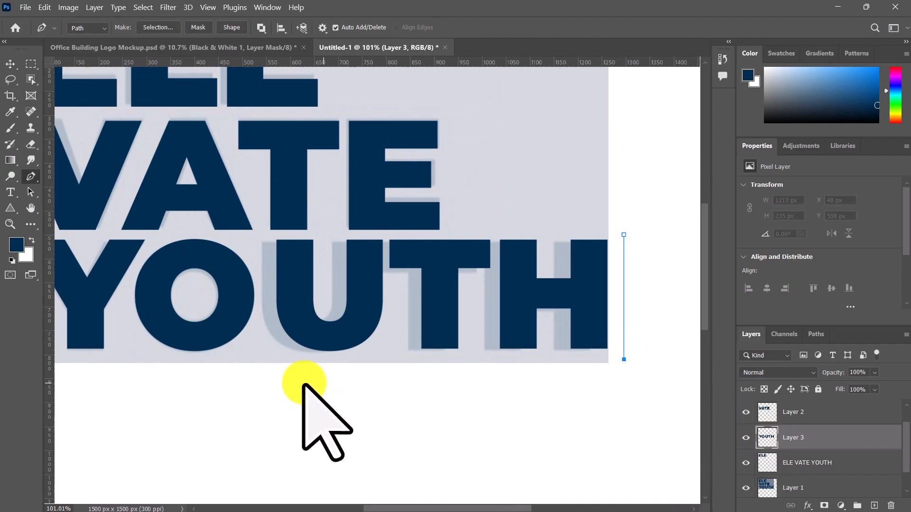
pyautogui.click(265, 359)
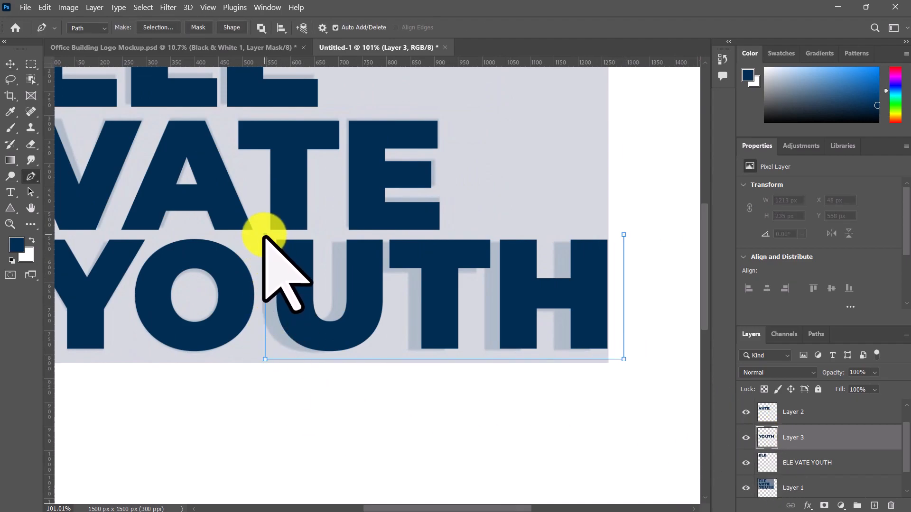
pyautogui.click(264, 235)
pyautogui.click(623, 235)
pyautogui.hotkey('ctrl', 'Return')
# Step: Move the selected UTH left about 29 px to X 540 px, matching the faded reference, and deselect it
pyautogui.press('v')
pyautogui.moveTo(376, 298); pyautogui.dragTo(361, 298)
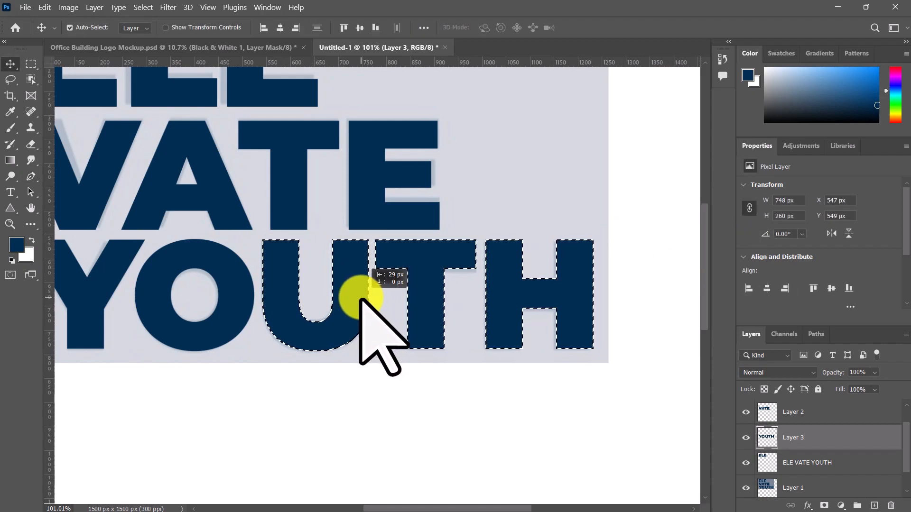
pyautogui.scroll(-4, 361, 297)
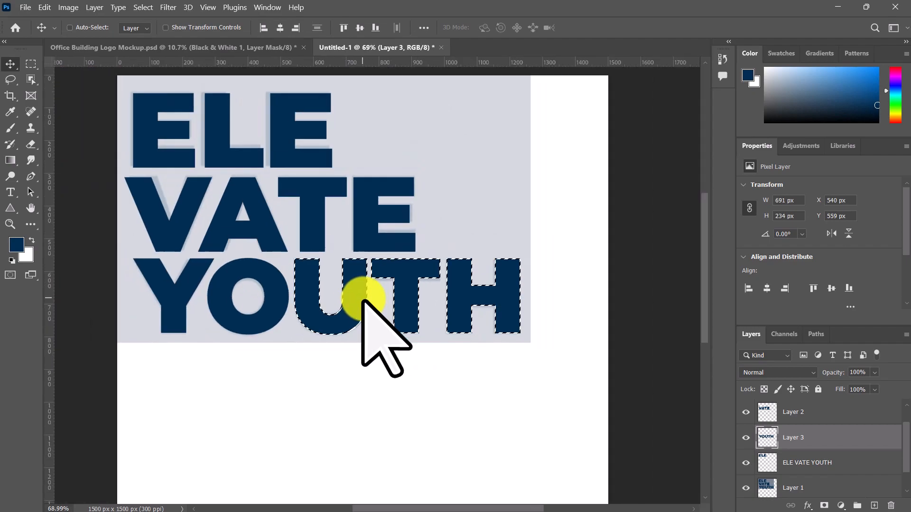
pyautogui.moveTo(274, 262); pyautogui.dragTo(345, 272)
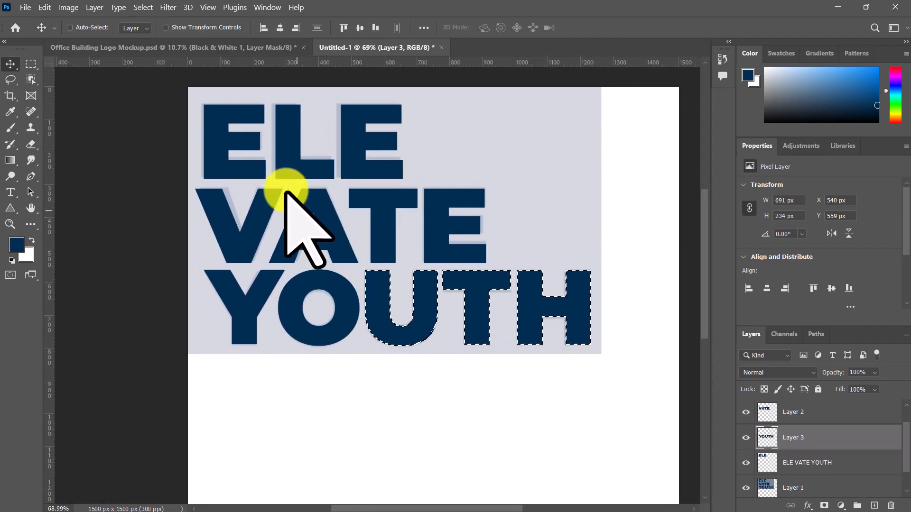
pyautogui.scroll(4, 321, 224)
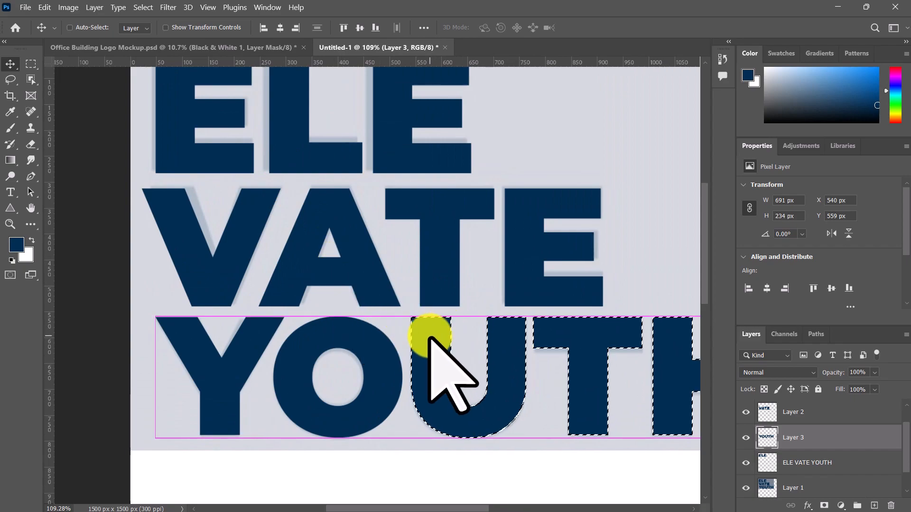
pyautogui.hotkey('ctrl', 'd')
# Step: Trace a triangle about 118 × 151 px from the A's inner apex to its feet on the VATE layer and delete the enclosed crossbar
pyautogui.scroll(4, 420, 332)
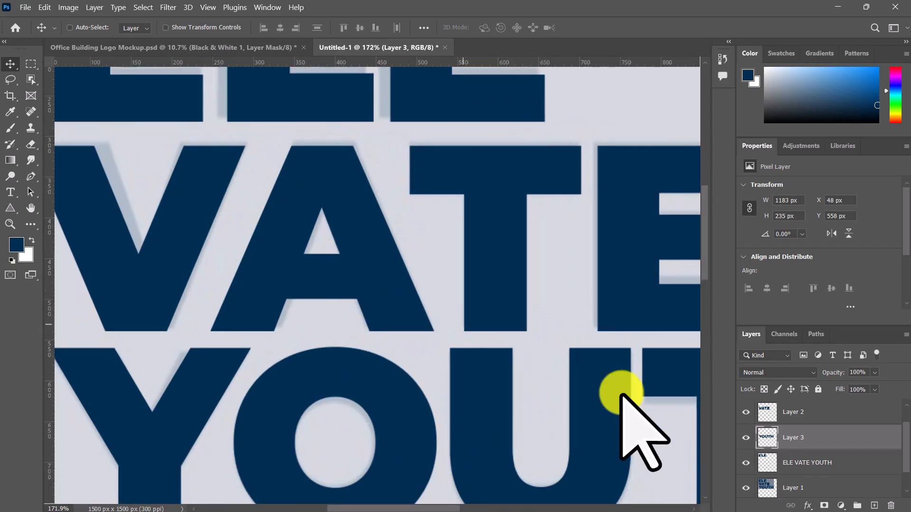
pyautogui.click(806, 411)
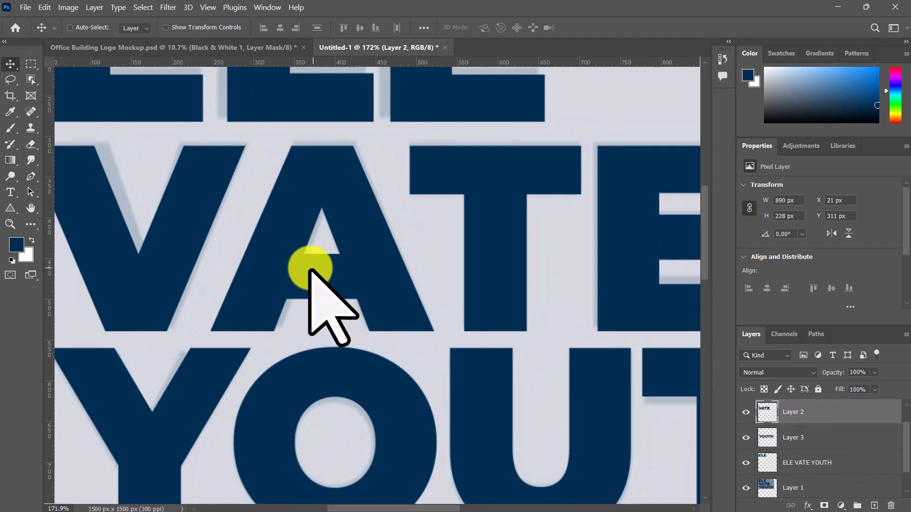
pyautogui.scroll(3, 315, 280)
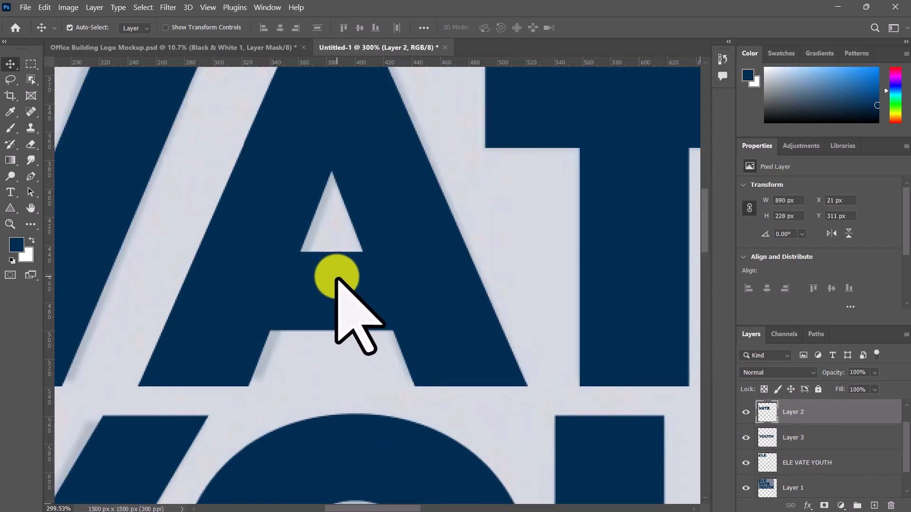
pyautogui.press('p')
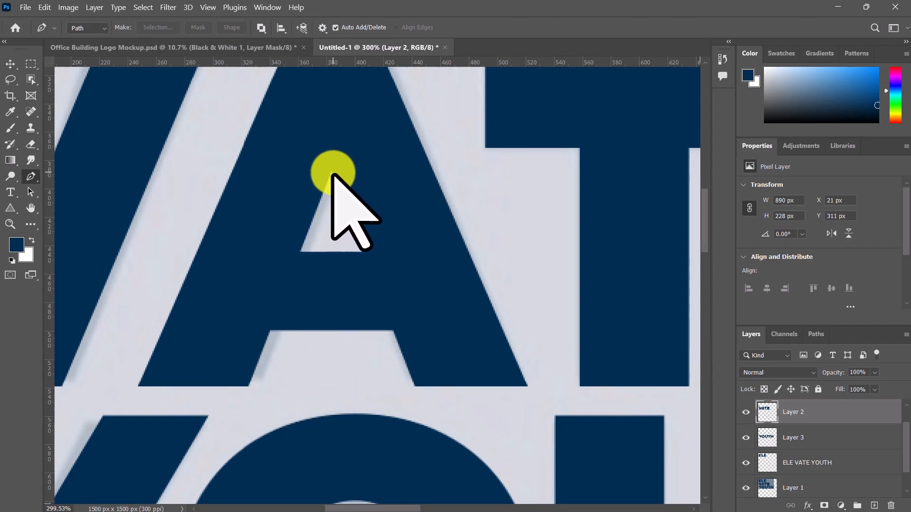
pyautogui.click(331, 171)
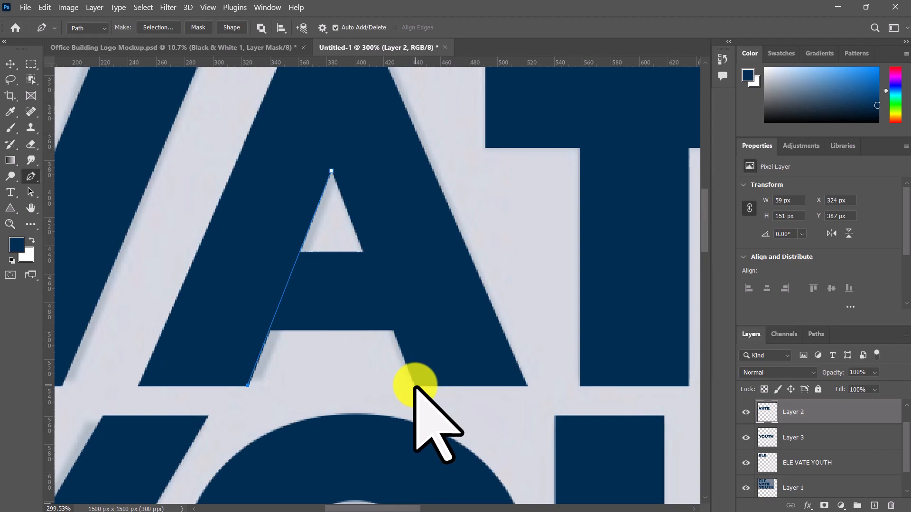
pyautogui.click(331, 171)
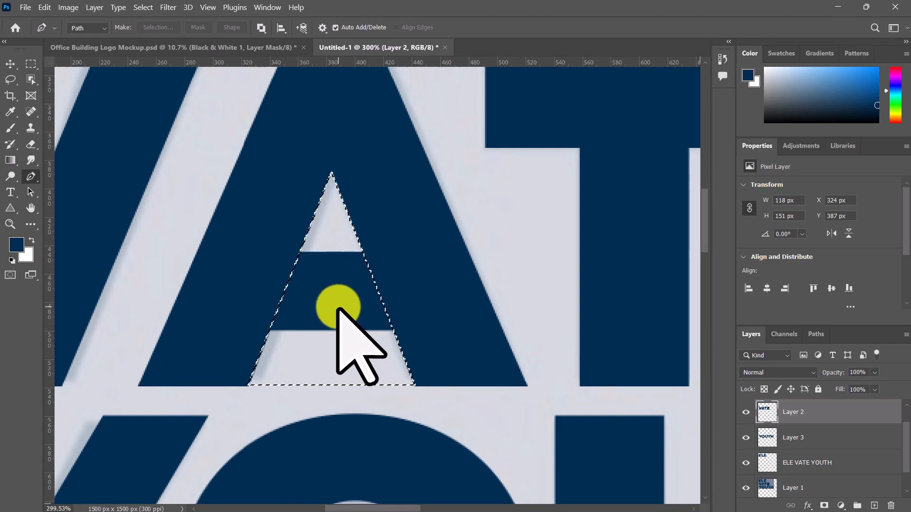
pyautogui.press('Delete')
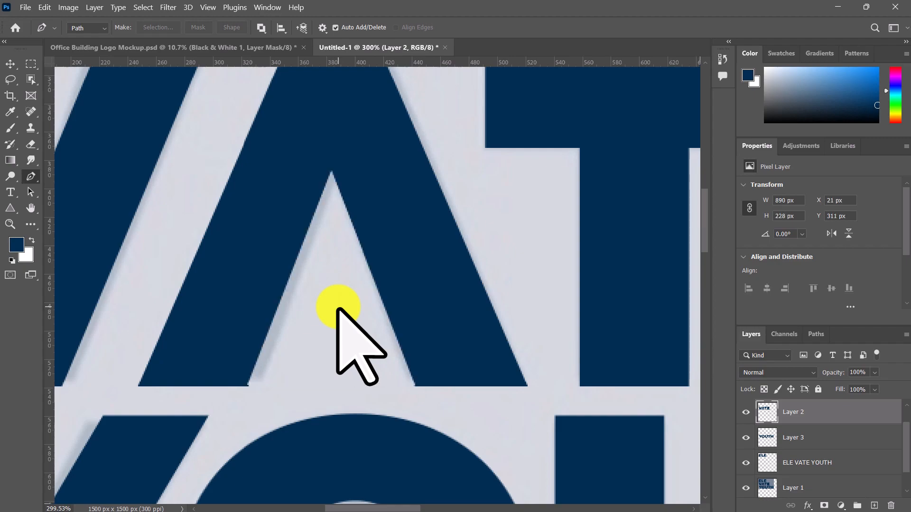
pyautogui.scroll(-5, 333, 299)
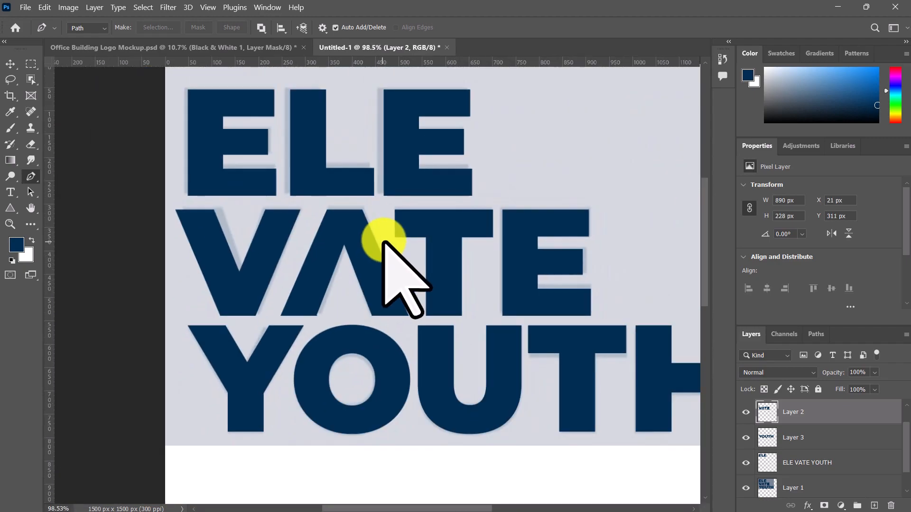
pyautogui.scroll(4, 490, 112)
pyautogui.scroll(-2, 493, 151)
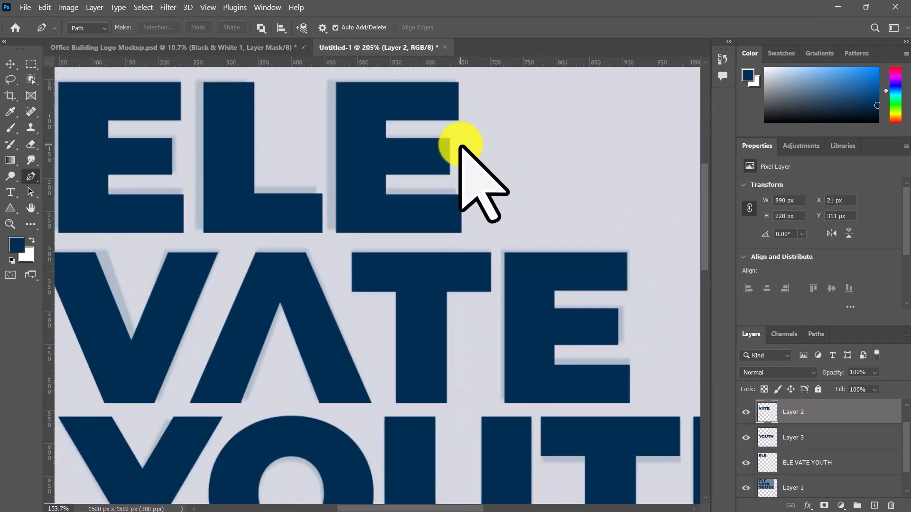
pyautogui.scroll(5, 335, 163)
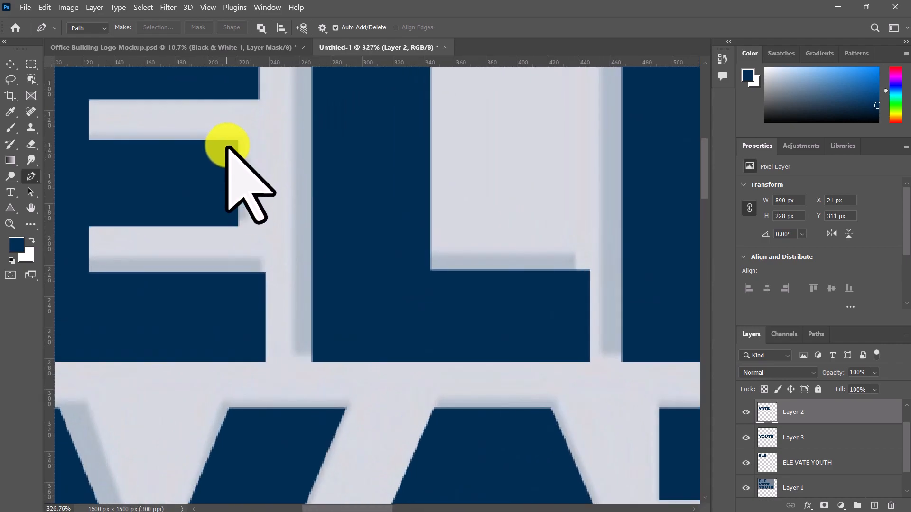
pyautogui.scroll(-2, 251, 152)
pyautogui.scroll(2, 248, 162)
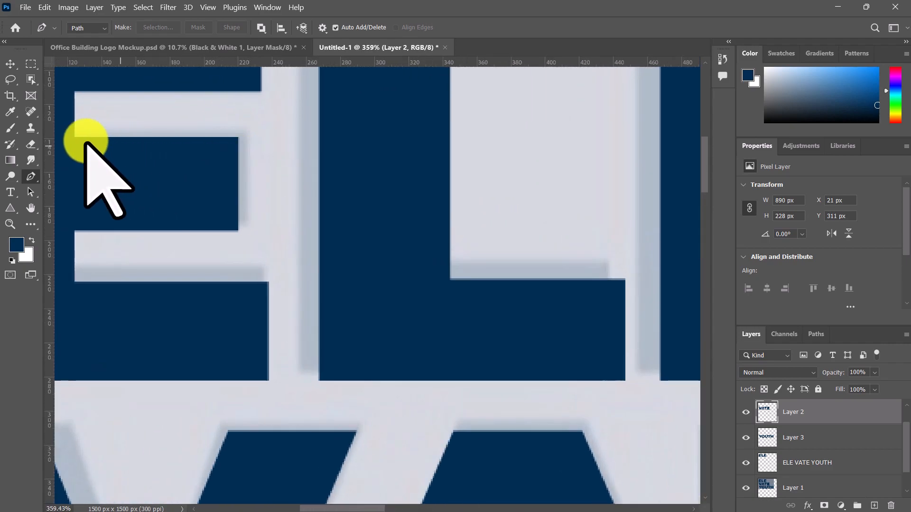
pyautogui.click(74, 137)
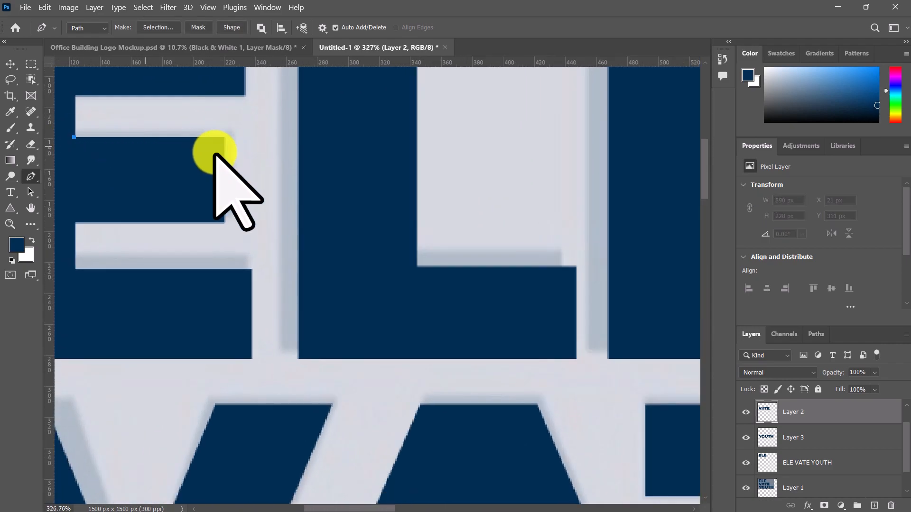
pyautogui.click(235, 137)
pyautogui.keyDown('shift'); pyautogui.click(231, 222); pyautogui.keyUp('shift')
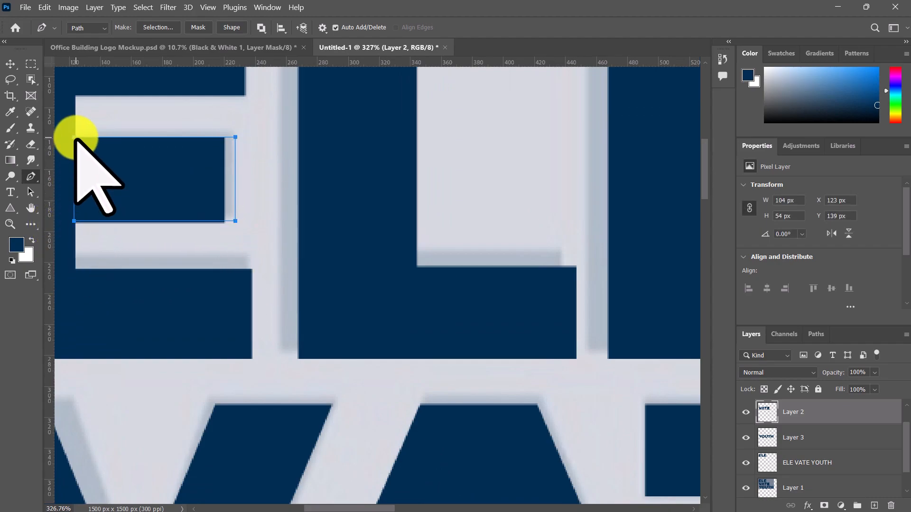
pyautogui.click(74, 137)
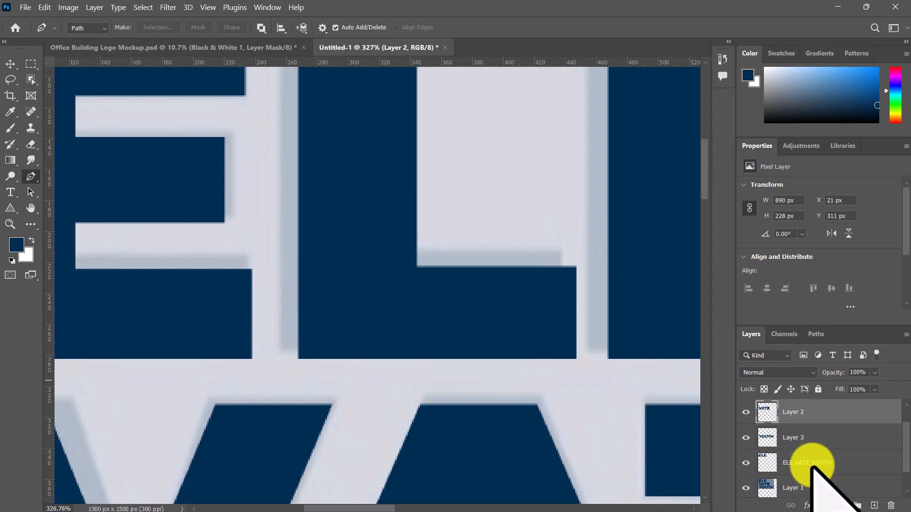
# Step: Make the ELE VATE YOUTH layer active and ready the Rectangular Marquee tool at the first E's middle bar
pyautogui.click(812, 467)
pyautogui.click(31, 63)
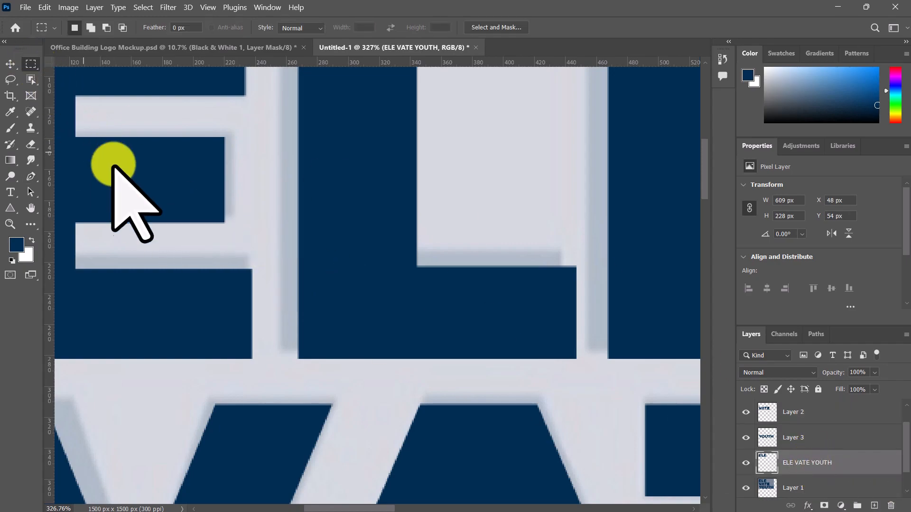
pyautogui.scroll(2, 76, 139)
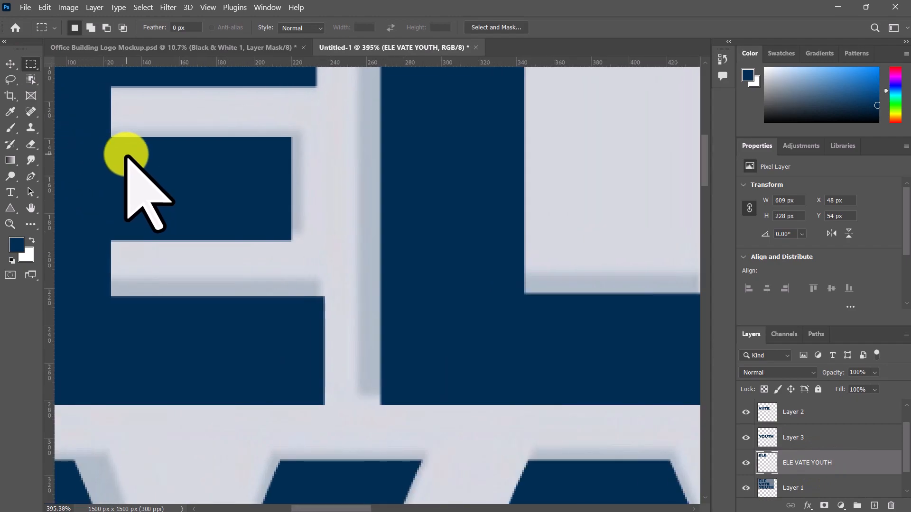
# Step: Marquee an area about 105 × 57 px around the first E's middle bar and fill it with the navy foreground color
pyautogui.moveTo(108, 138); pyautogui.dragTo(301, 243)
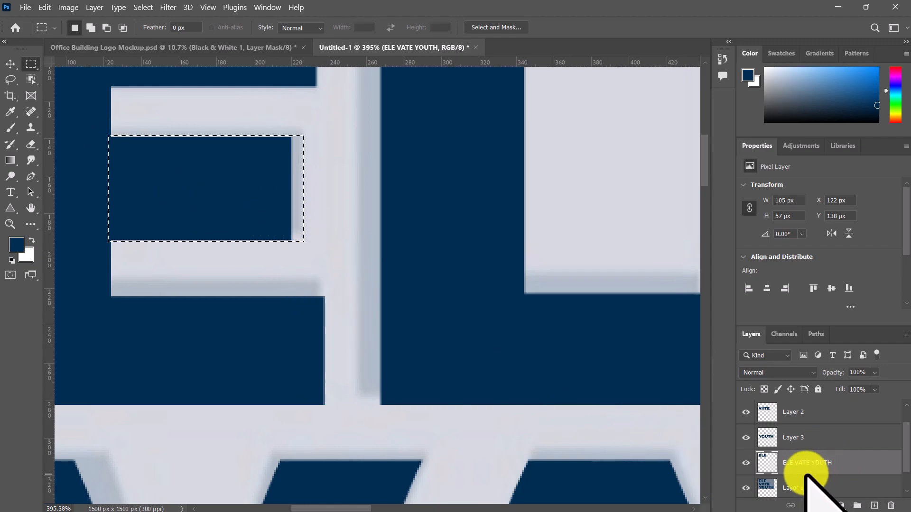
pyautogui.press('i')
pyautogui.hotkey('ctrl', 'BackSpace')
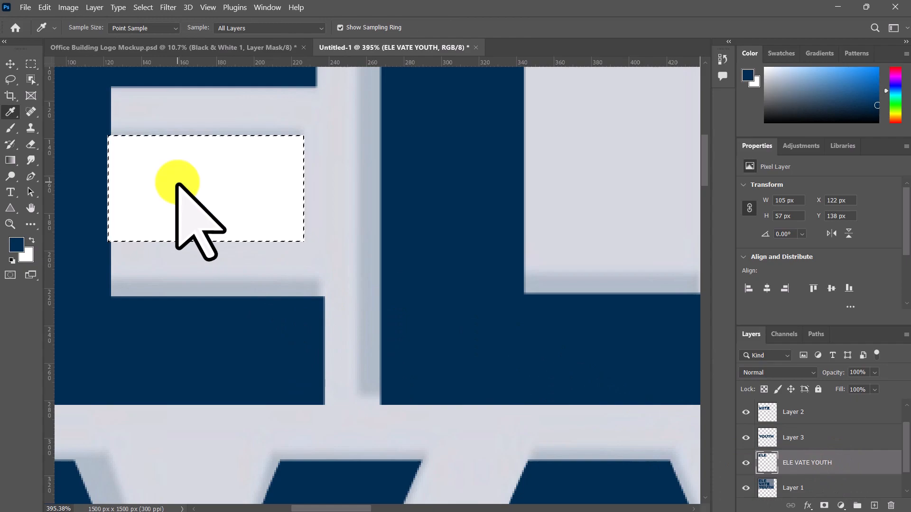
pyautogui.hotkey('alt', 'BackSpace')
pyautogui.scroll(-3, 177, 184)
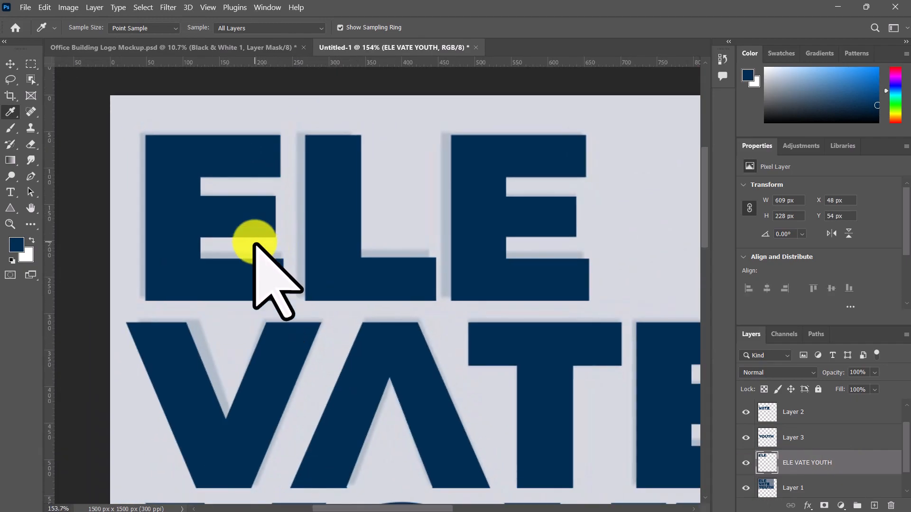
# Step: Undo the color fills and the marquee selection on the first E's middle bar
pyautogui.scroll(4, 240, 228)
pyautogui.hotkey('ctrl', 'z')
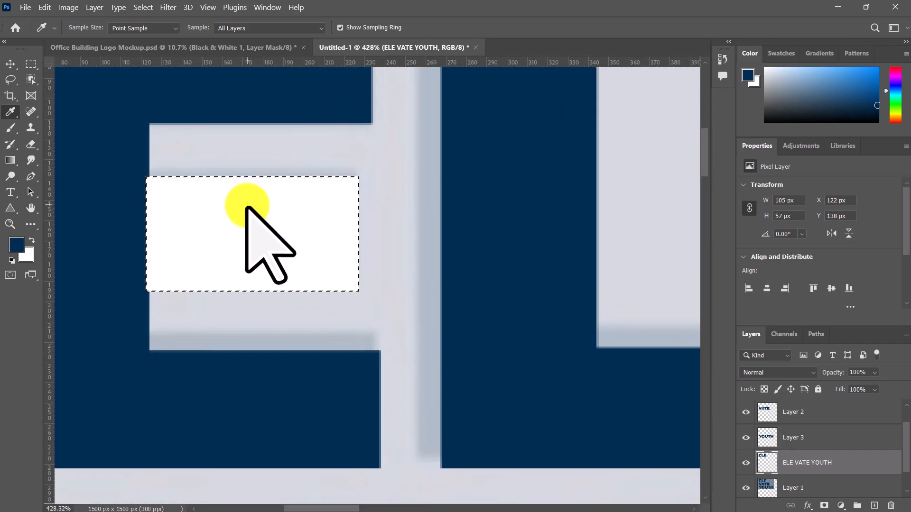
pyautogui.hotkey('ctrl', 'z')
pyautogui.hotkey('ctrl', 'z')
pyautogui.scroll(1, 235, 214)
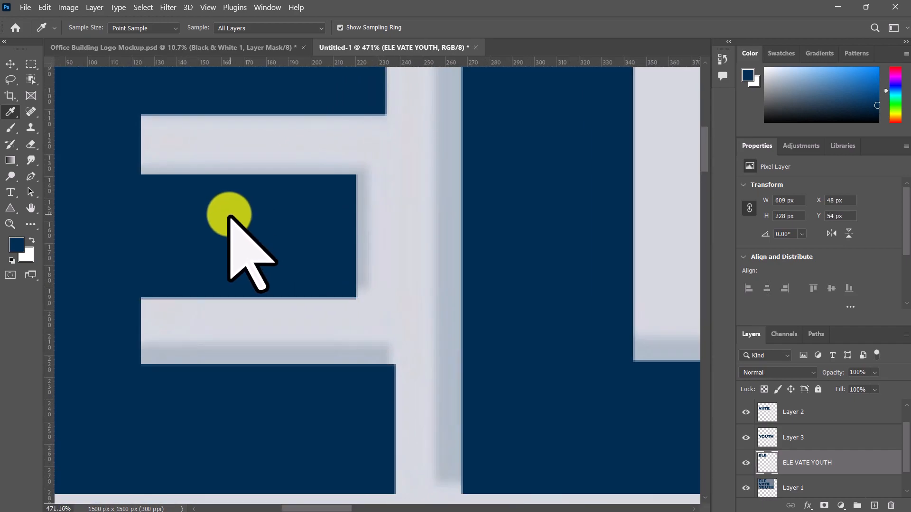
pyautogui.press('m')
pyautogui.moveTo(137, 174); pyautogui.dragTo(309, 250)
pyautogui.hotkey('ctrl', 'd')
# Step: Place horizontal guides along the upper and lower edges of the first E's middle bar and a vertical guide along its stem
pyautogui.moveTo(149, 65); pyautogui.dragTo(163, 176)
pyautogui.moveTo(214, 63); pyautogui.dragTo(219, 297)
pyautogui.moveTo(50, 167); pyautogui.dragTo(248, 254)
pyautogui.click(141, 177)
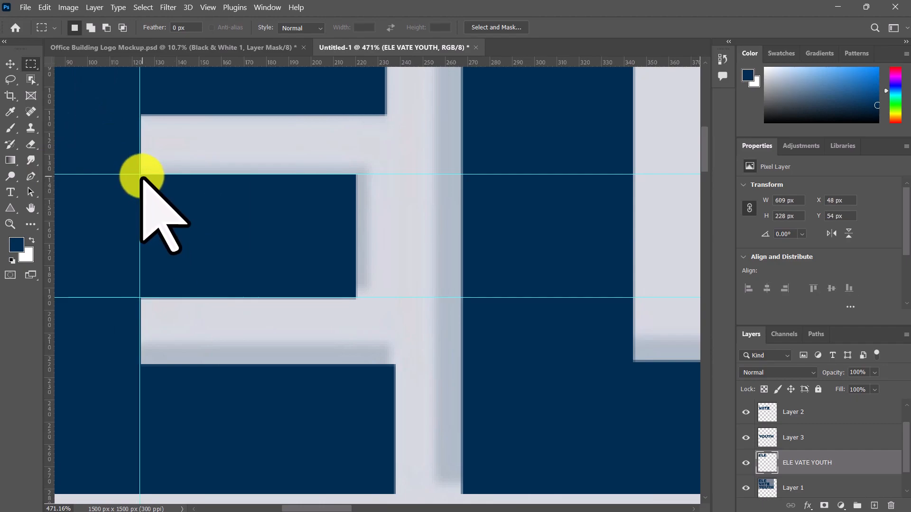
# Step: Trace a Pen tool rectangle about 100 × 57 px from the guides around the first E's middle bar and make it a selection
pyautogui.press('p')
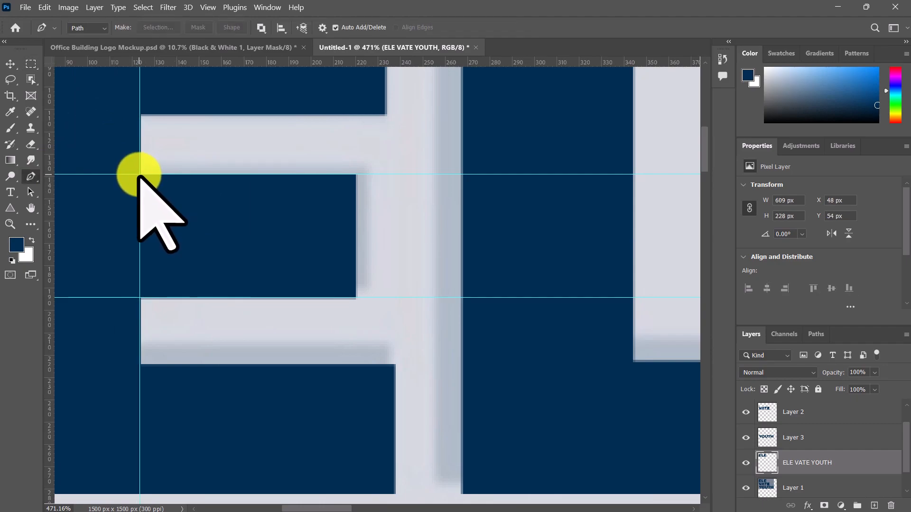
pyautogui.click(139, 174)
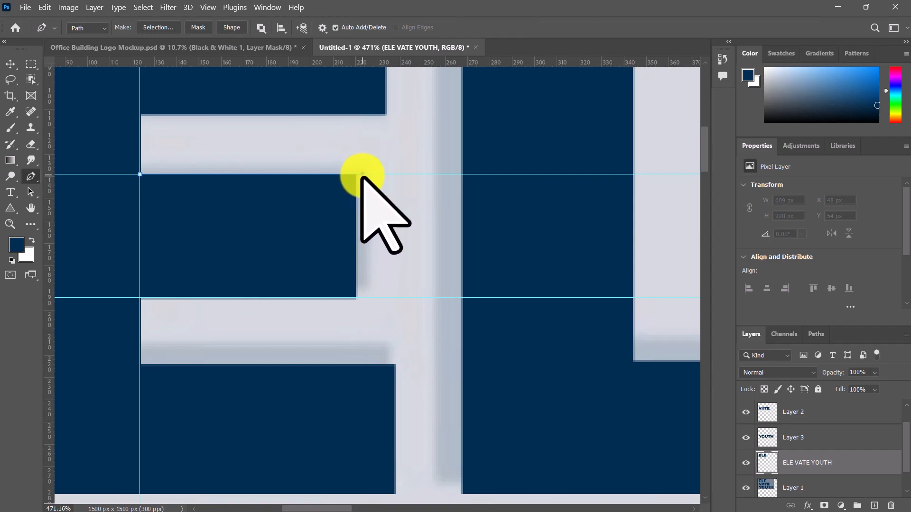
pyautogui.click(363, 174)
pyautogui.click(363, 298)
pyautogui.click(139, 297)
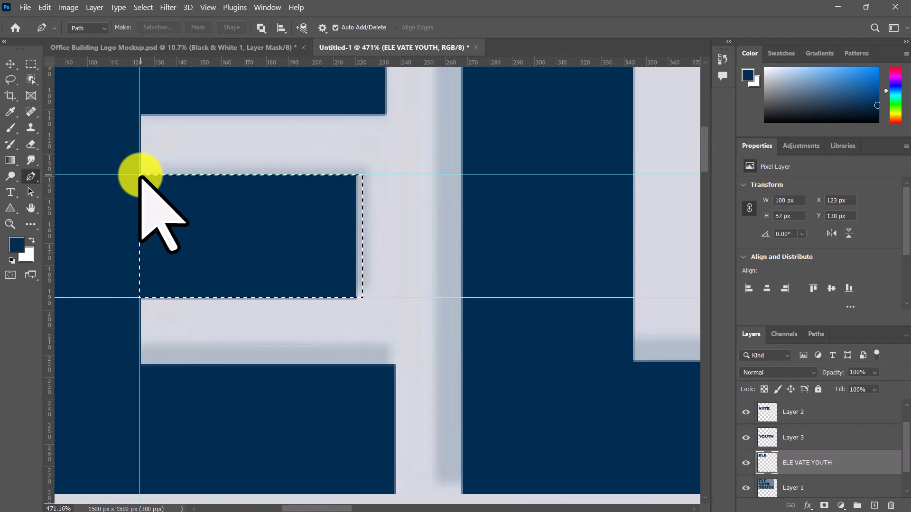
# Step: Fill the selected rectangle with the navy foreground color to lengthen the first E's middle bar, keeping the layer at 100% opacity
pyautogui.press('9')
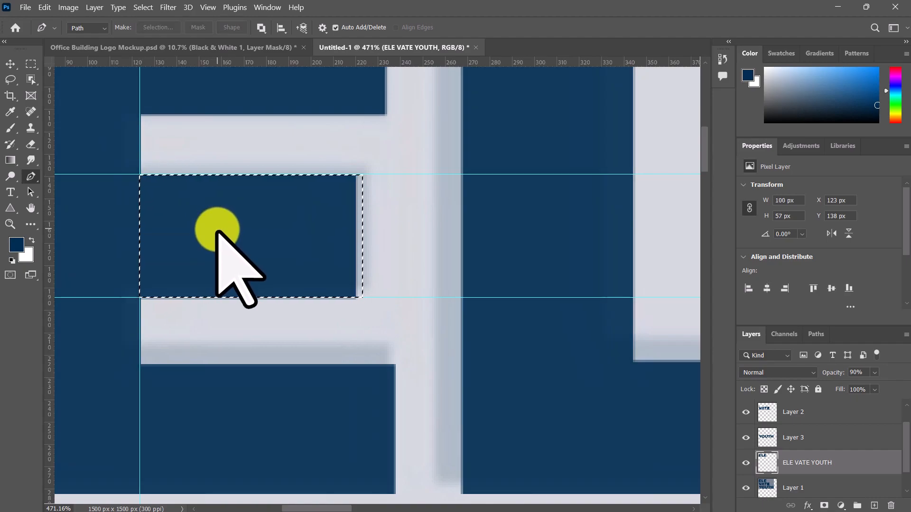
pyautogui.press('0')
pyautogui.press('i')
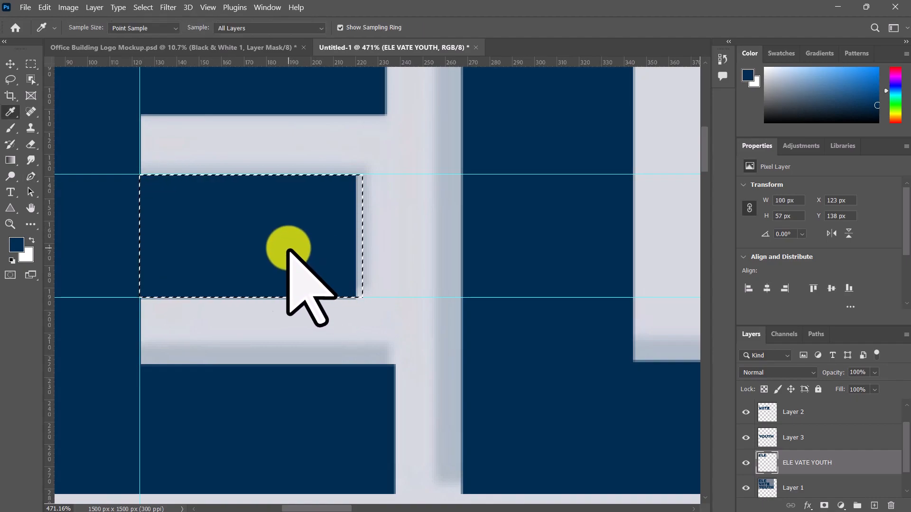
pyautogui.hotkey('ctrl', 'BackSpace')
pyautogui.hotkey('alt', 'BackSpace')
pyautogui.hotkey('ctrl', 'd')
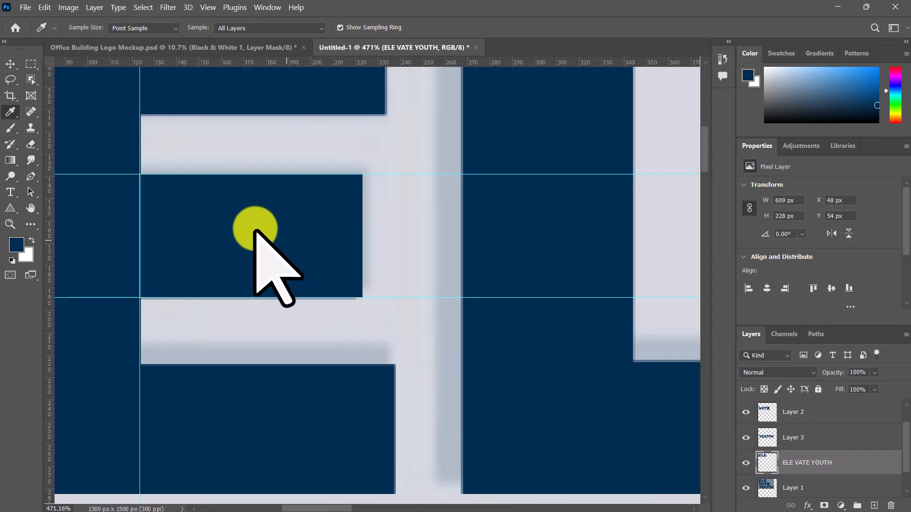
# Step: Copy the selected middle bar of the first E and ready the Move tool near the last E
pyautogui.scroll(-4, 272, 228)
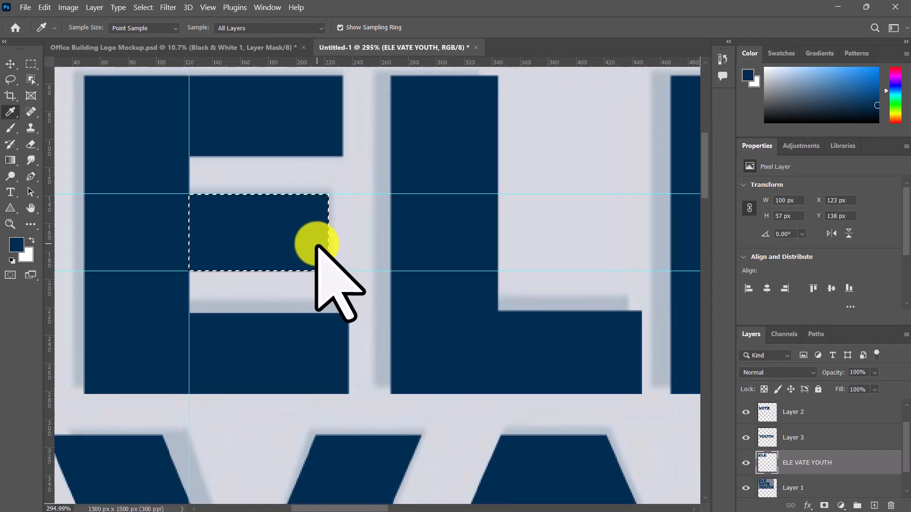
pyautogui.scroll(-2, 317, 244)
pyautogui.press('v')
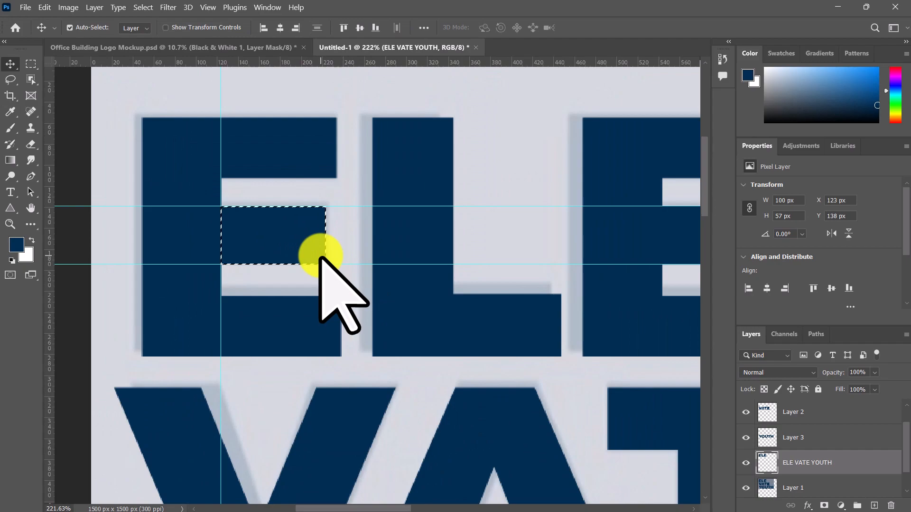
pyautogui.hscroll(3, 347, 258)
pyautogui.press('ctrl')
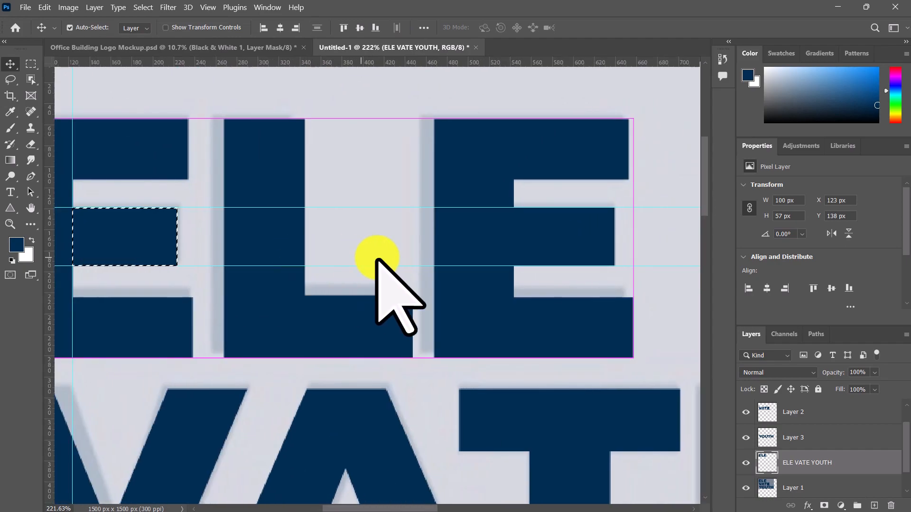
# Step: Paste the bar as a new layer, move it to about X 540, Y 139 px, and add a guide at the last E's stem
pyautogui.hotkey('ctrl', 'v')
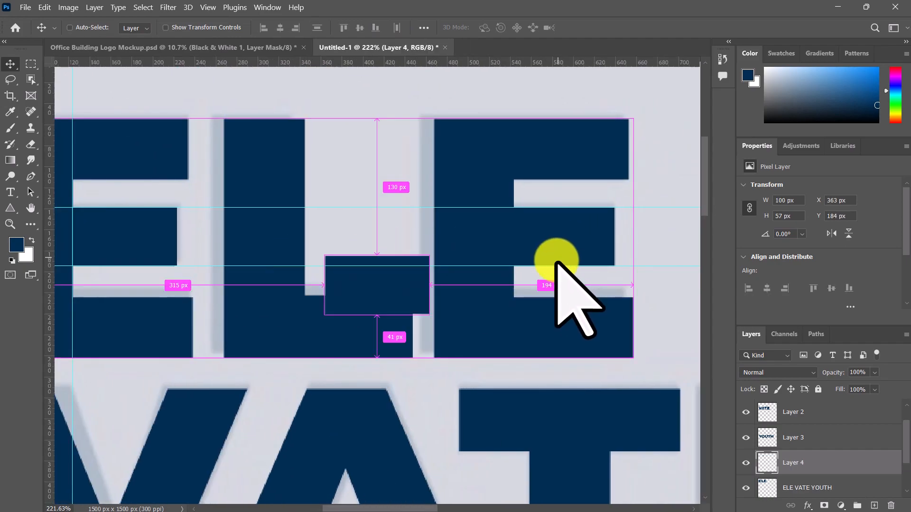
pyautogui.moveTo(398, 286); pyautogui.dragTo(593, 247)
pyautogui.scroll(9, 572, 233)
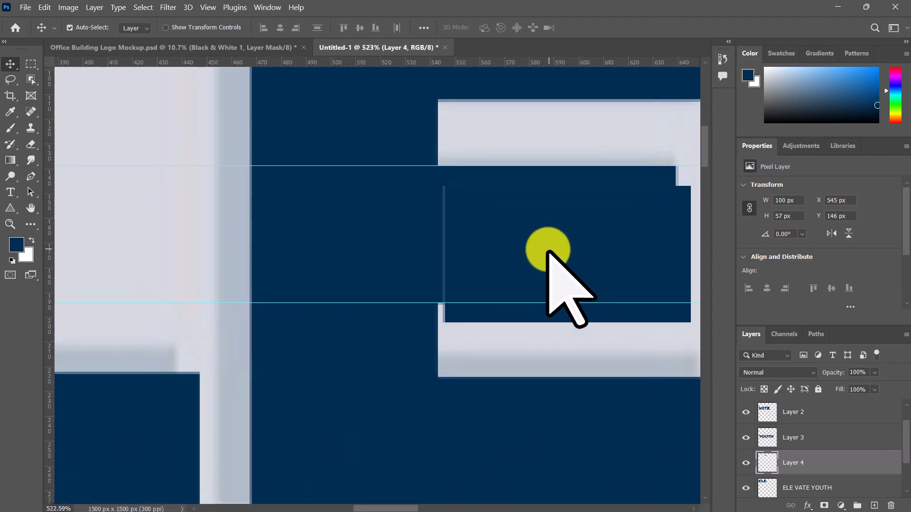
pyautogui.hscroll(3, 545, 249)
pyautogui.moveTo(56, 239); pyautogui.dragTo(329, 261)
pyautogui.moveTo(401, 264); pyautogui.dragTo(389, 244)
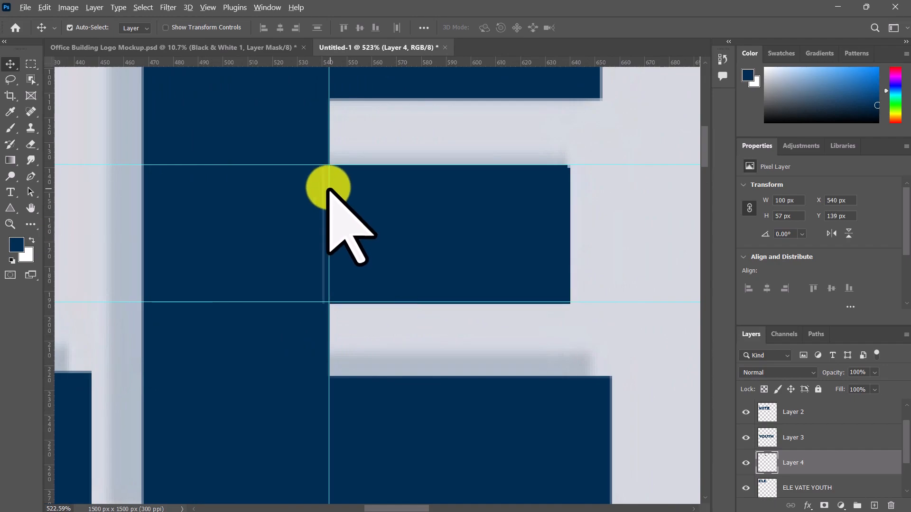
# Step: Nudge the pasted bar against the last E's stem and remove the two horizontal guides
pyautogui.scroll(11, 336, 183)
pyautogui.moveTo(356, 179); pyautogui.dragTo(375, 206)
pyautogui.scroll(-18, 375, 213)
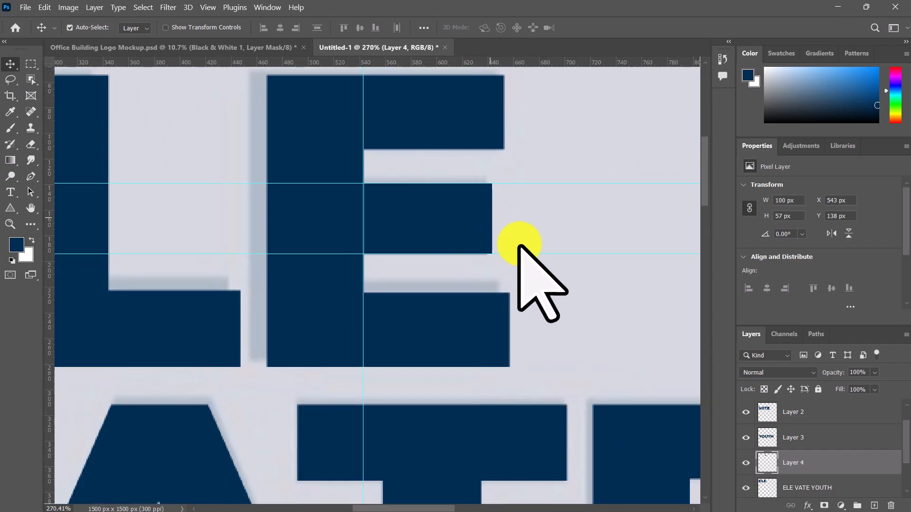
pyautogui.moveTo(519, 253); pyautogui.dragTo(558, 233)
pyautogui.press('Delete')
pyautogui.moveTo(576, 155); pyautogui.dragTo(567, 185)
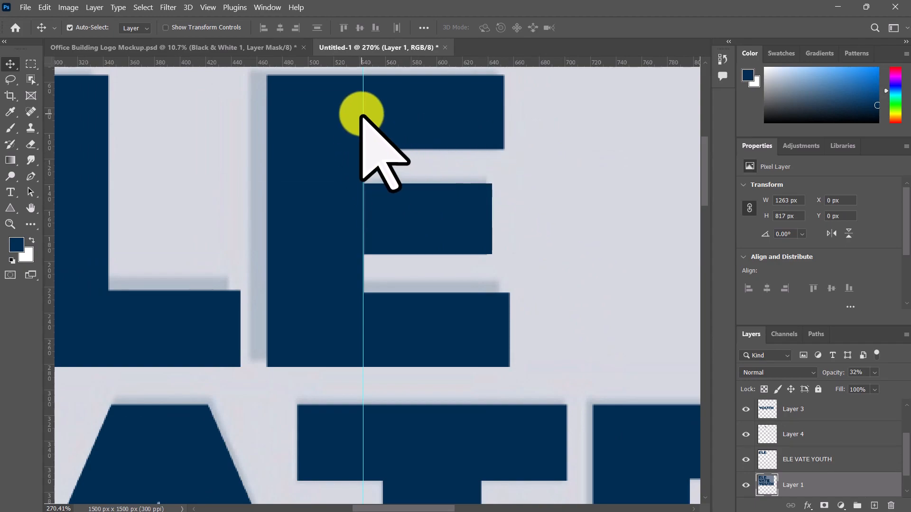
# Step: Load the ELE VATE YOUTH layer's letter outlines as a selection around the last E
pyautogui.scroll(5, 403, 209)
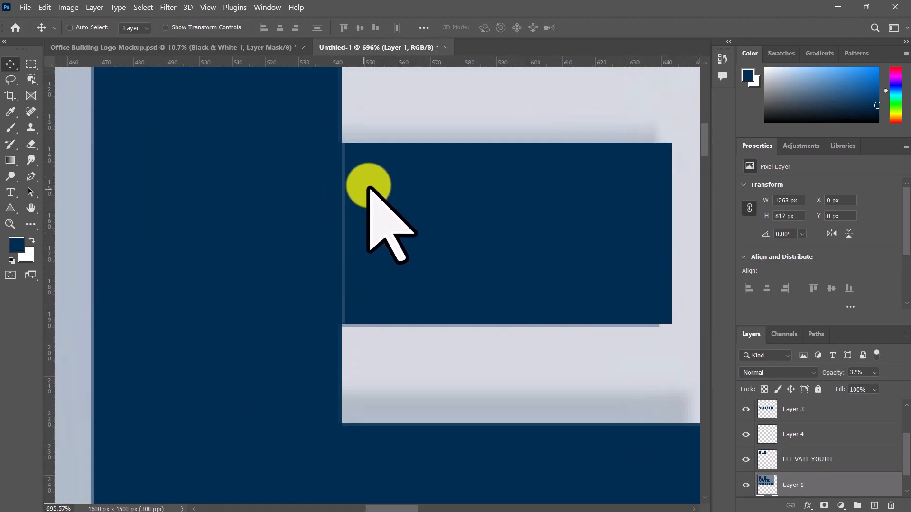
pyautogui.scroll(4, 346, 248)
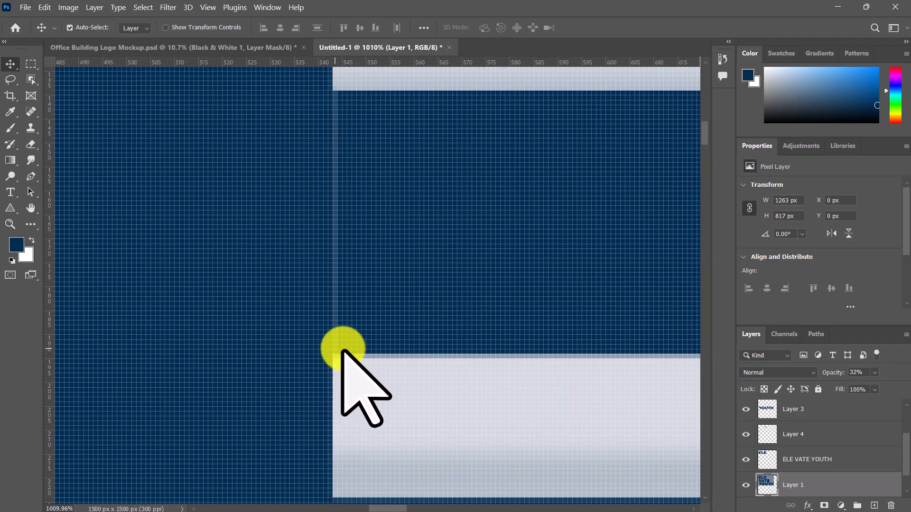
pyautogui.scroll(-5, 341, 348)
pyautogui.moveTo(433, 311); pyautogui.dragTo(342, 305)
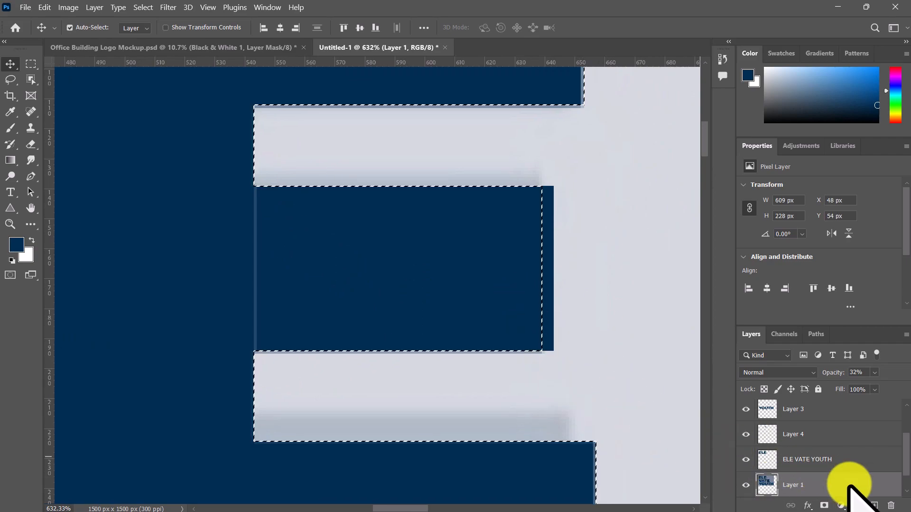
pyautogui.scroll(1, 768, 465)
pyautogui.scroll(-2, 767, 467)
pyautogui.scroll(-12, 488, 416)
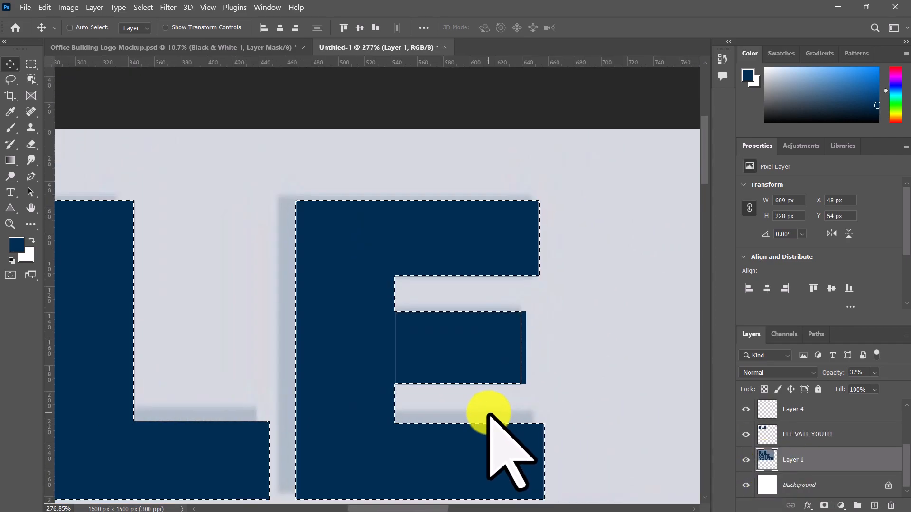
# Step: Clear the letter-outline selection and undo back to before the bar was pasted on the last E
pyautogui.hotkey('ctrl', 'd')
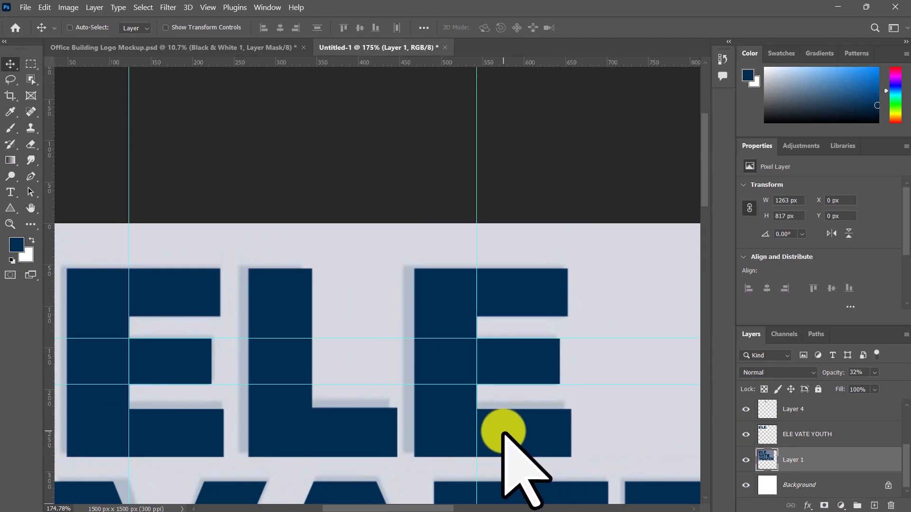
pyautogui.hotkey('ctrl', 'z')
pyautogui.hotkey('ctrl', 'z')
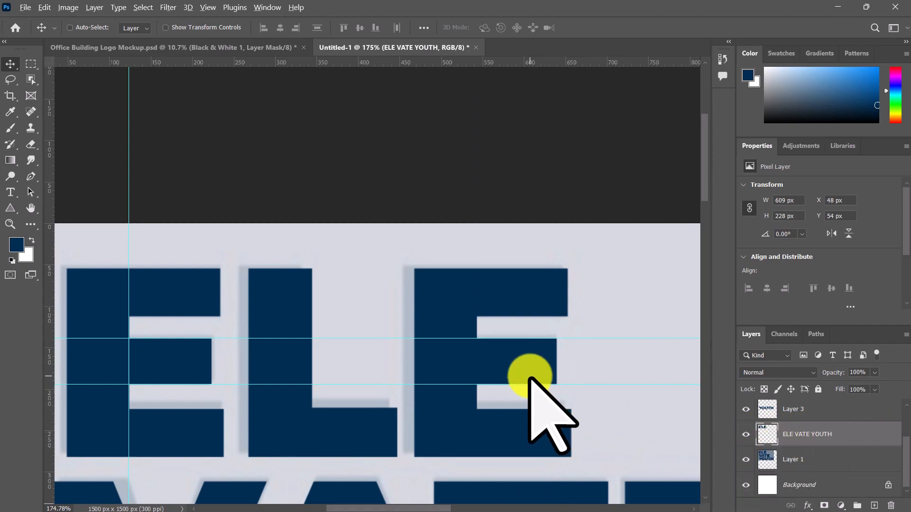
# Step: Paste the copied bar again as a new layer and move it onto the last E's middle bar
pyautogui.scroll(3, 529, 374)
pyautogui.hotkey('ctrl', 'v')
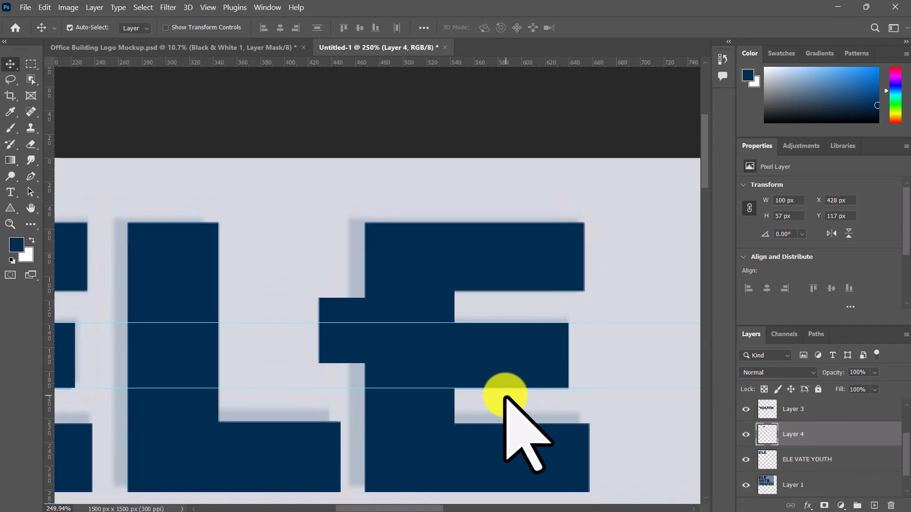
pyautogui.moveTo(504, 396); pyautogui.dragTo(418, 374)
pyautogui.scroll(2, 326, 324)
pyautogui.moveTo(231, 313); pyautogui.dragTo(392, 319)
# Step: Fine-tune the pasted bar's position to X 543 px, Y 139 px against the last E's stem
pyautogui.scroll(3, 398, 332)
pyautogui.scroll(2, 383, 316)
pyautogui.scroll(1, 384, 314)
pyautogui.moveTo(368, 243); pyautogui.dragTo(369, 252)
pyautogui.scroll(-3, 417, 300)
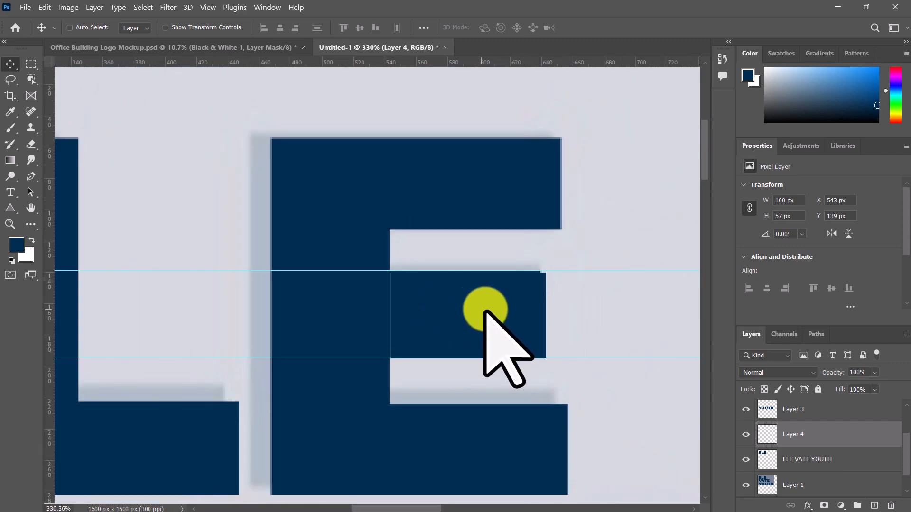
pyautogui.scroll(4, 478, 321)
pyautogui.scroll(-5, 529, 289)
# Step: Merge the pasted bar layer with the ELE VATE YOUTH layer
pyautogui.click(806, 463)
pyautogui.rightClick(802, 435)
pyautogui.click(690, 381)
pyautogui.scroll(-1, 644, 389)
pyautogui.moveTo(644, 389); pyautogui.dragTo(634, 280)
pyautogui.hotkey('ctrl', 'z')
pyautogui.hscroll(1, 644, 315)
pyautogui.scroll(-3, 641, 325)
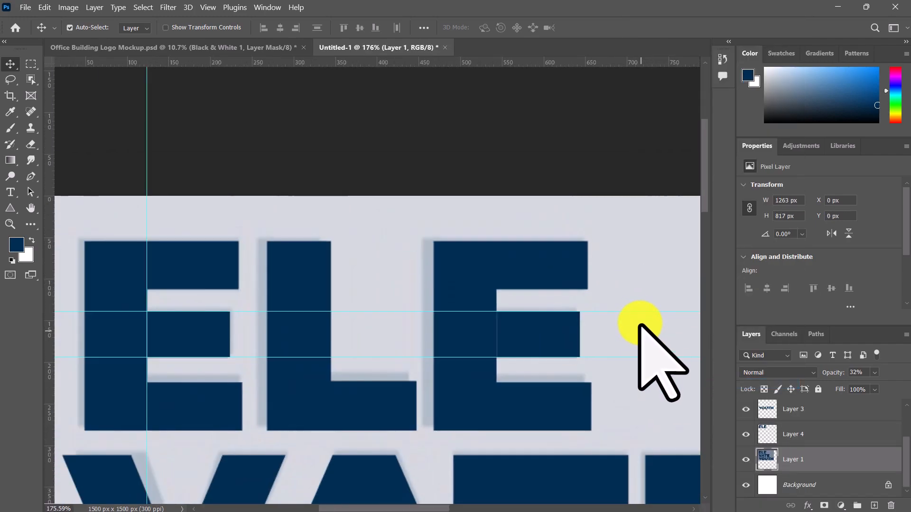
# Step: Remove the two horizontal guides and the vertical guide at the first E's middle bar
pyautogui.moveTo(638, 312); pyautogui.dragTo(640, 359)
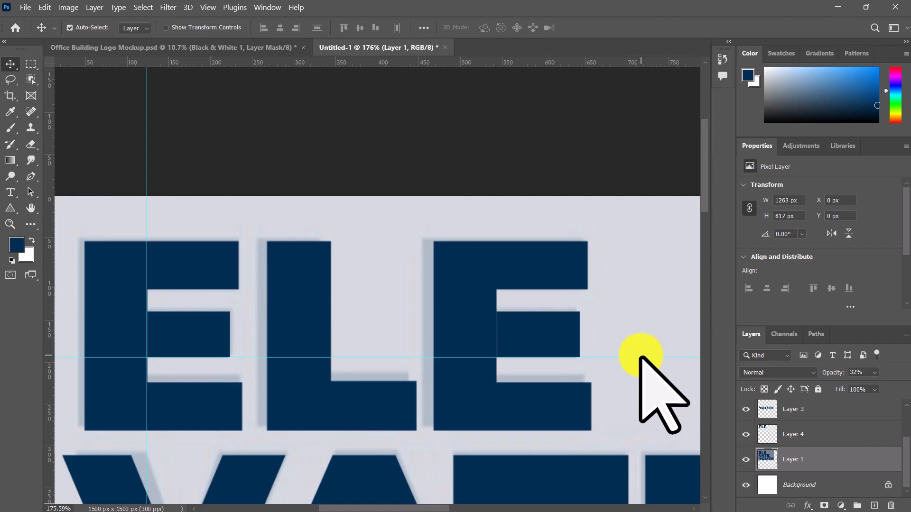
pyautogui.press('Delete')
pyautogui.click(146, 134)
pyautogui.press('Delete')
pyautogui.scroll(5, 152, 346)
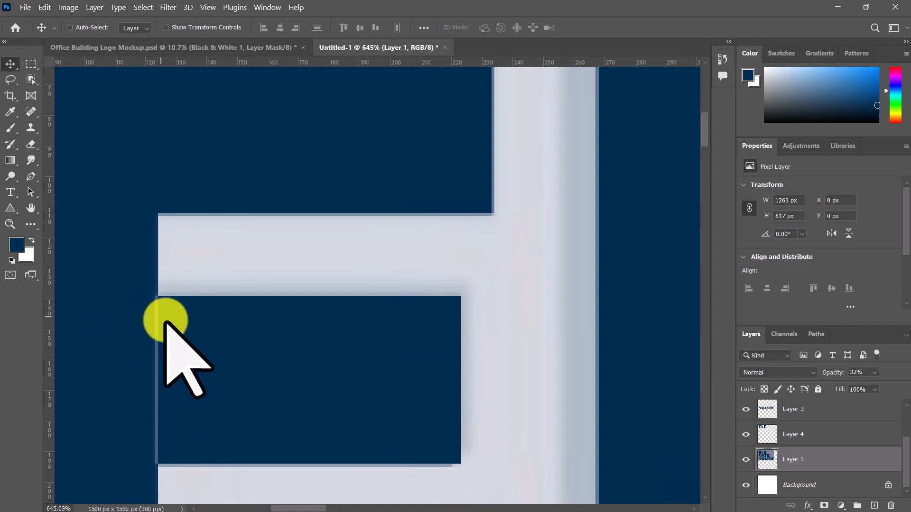
# Step: Load the ELE layer's pixels as a selection, fill them with the navy foreground colour to close the middle-bar seams, and deselect
pyautogui.scroll(-4, 180, 341)
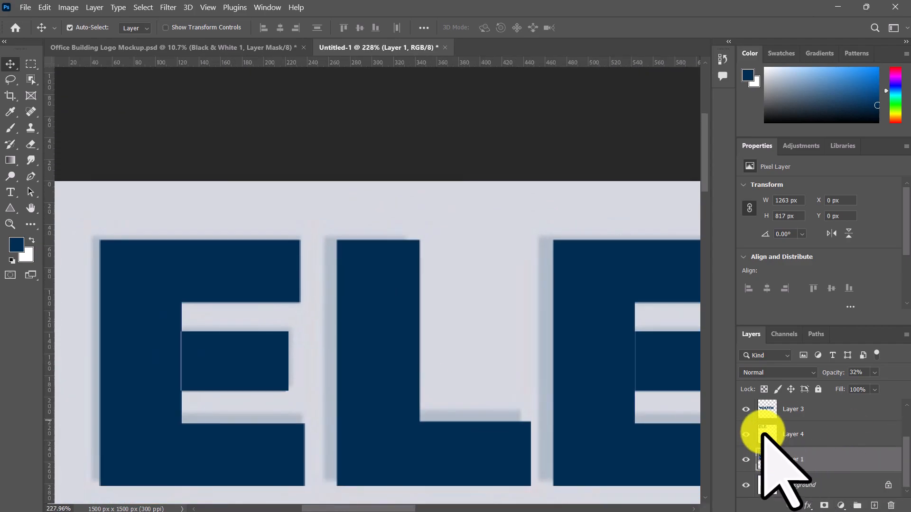
pyautogui.click(766, 434)
pyautogui.keyDown('ctrl'); pyautogui.click(766, 434); pyautogui.keyUp('ctrl')
pyautogui.moveTo(603, 390); pyautogui.dragTo(346, 366)
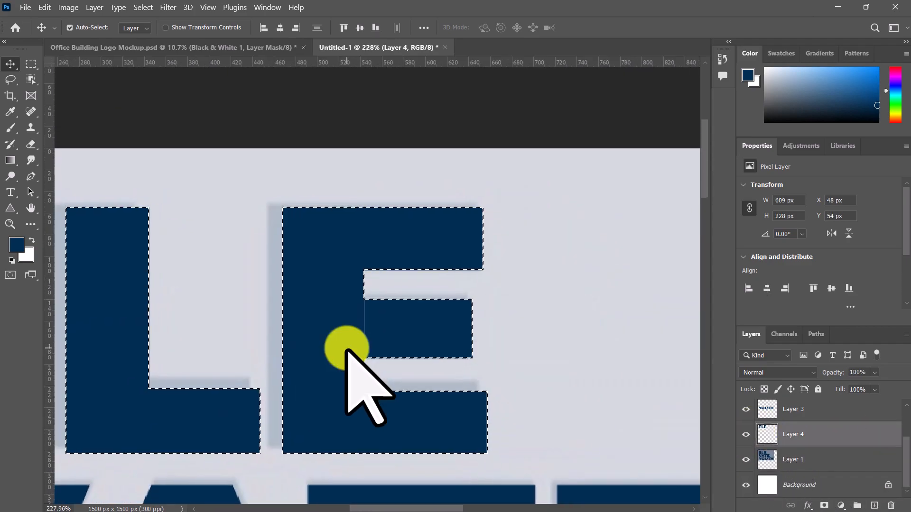
pyautogui.scroll(5, 379, 361)
pyautogui.scroll(-3, 399, 327)
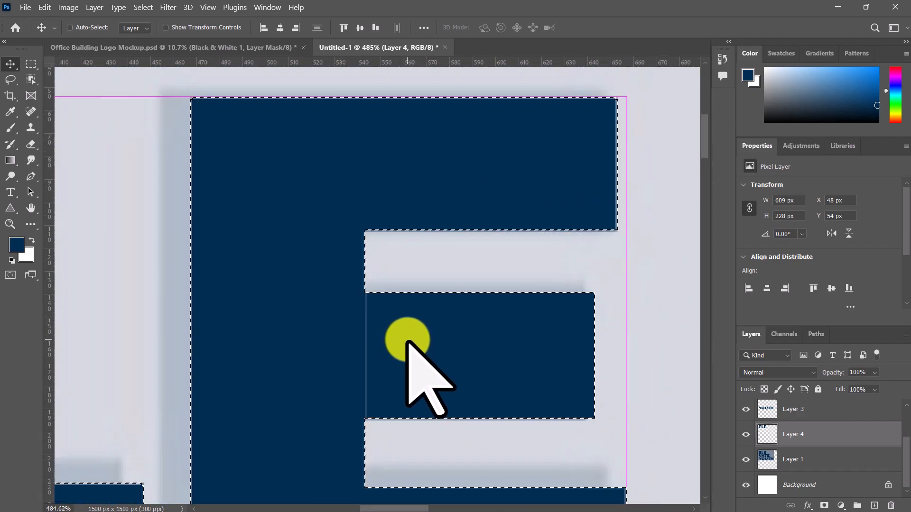
pyautogui.press('Delete')
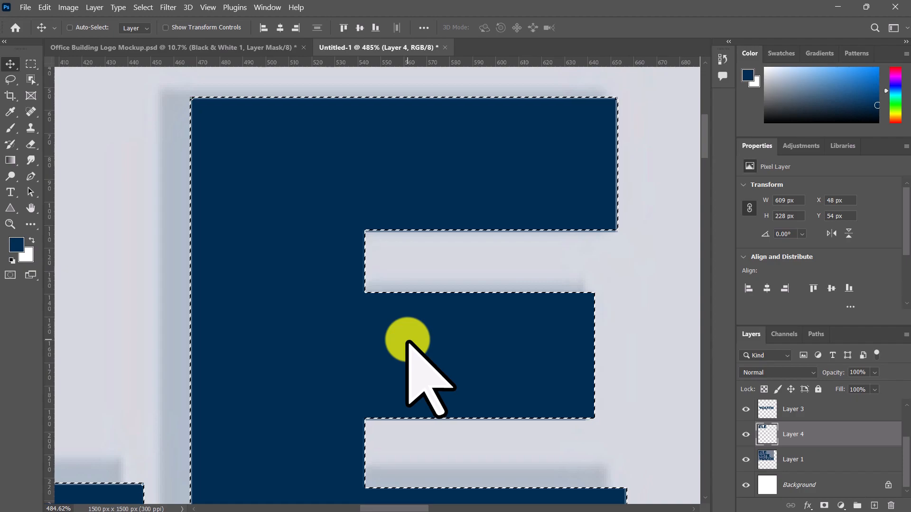
pyautogui.hotkey('ctrl', 'd')
pyautogui.scroll(-6, 409, 346)
pyautogui.scroll(-5, 462, 361)
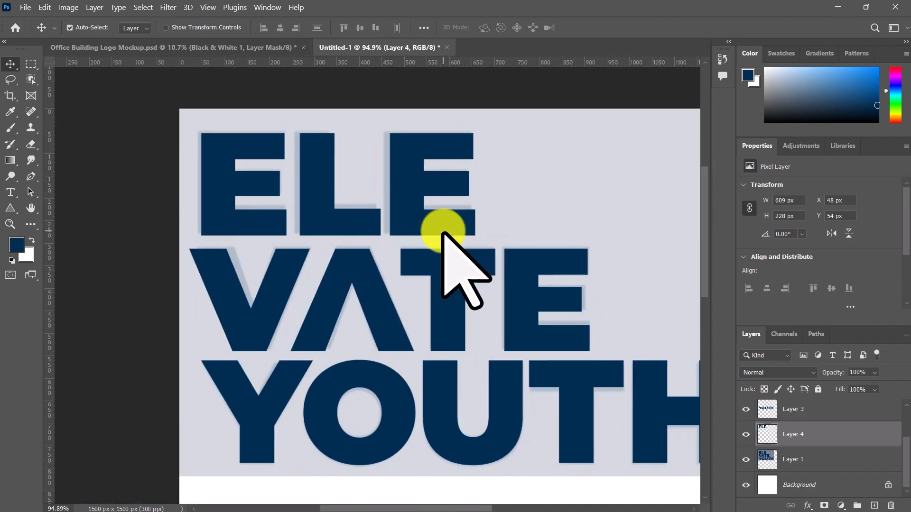
# Step: Add a vertical guide at the left edge of ELE and move the VATE layer against it at X 48 px
pyautogui.scroll(3, 275, 271)
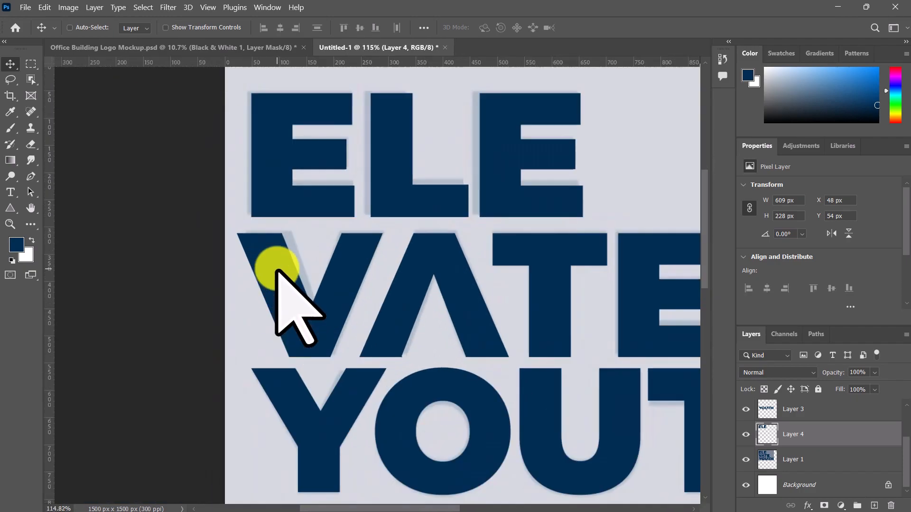
pyautogui.moveTo(47, 212); pyautogui.dragTo(251, 239)
pyautogui.moveTo(282, 294); pyautogui.dragTo(300, 323)
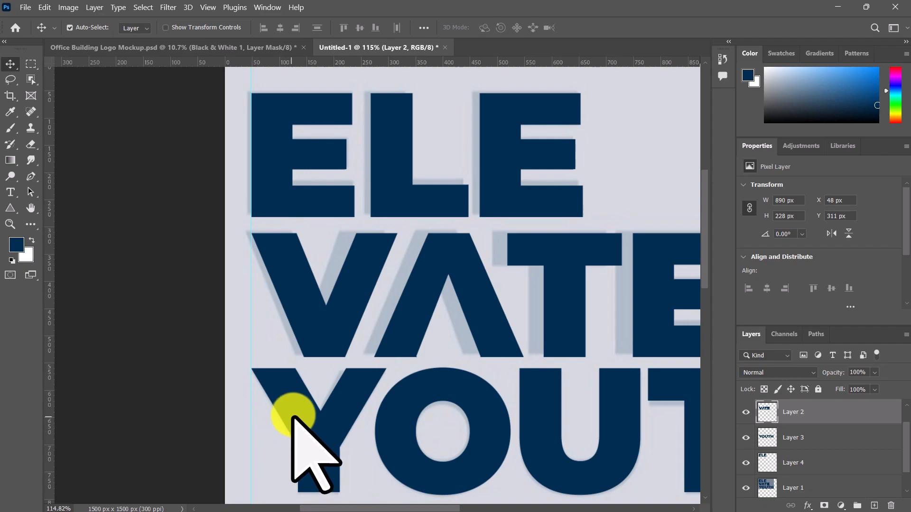
pyautogui.scroll(-5, 299, 413)
# Step: Move the reference image layer below the lettering to about X 8 px, Y 976 px and set its opacity to 100%
pyautogui.moveTo(419, 389); pyautogui.dragTo(310, 274)
pyautogui.moveTo(390, 254); pyautogui.dragTo(351, 389)
pyautogui.scroll(-2, 365, 429)
pyautogui.click(875, 373)
pyautogui.moveTo(863, 387); pyautogui.dragTo(901, 387)
pyautogui.click(422, 334)
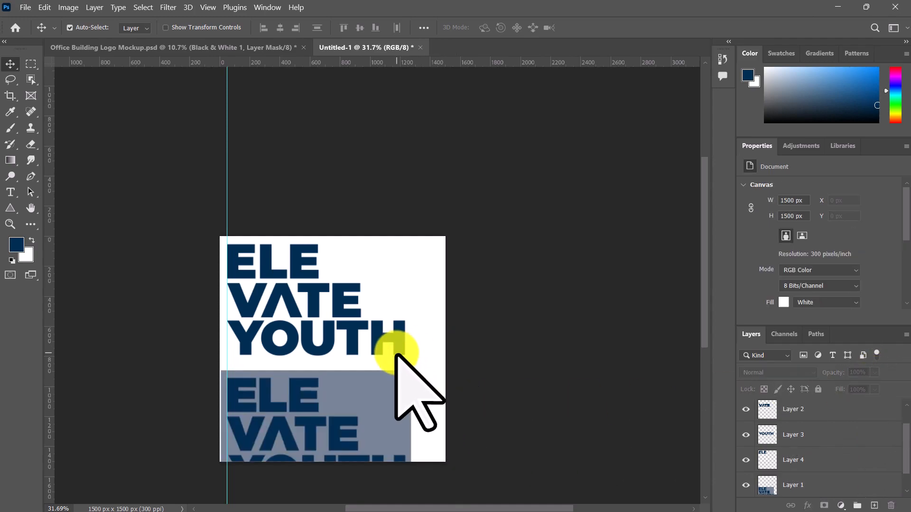
pyautogui.moveTo(379, 422); pyautogui.dragTo(381, 430)
pyautogui.scroll(-1, 843, 481)
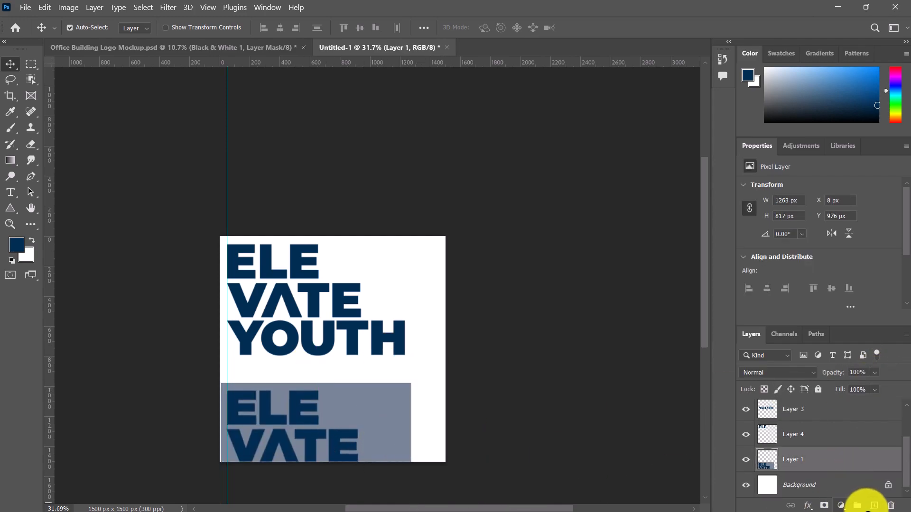
# Step: Unlock the background layer and fill it with the grey-blue colour sampled from the reference image
pyautogui.click(859, 481)
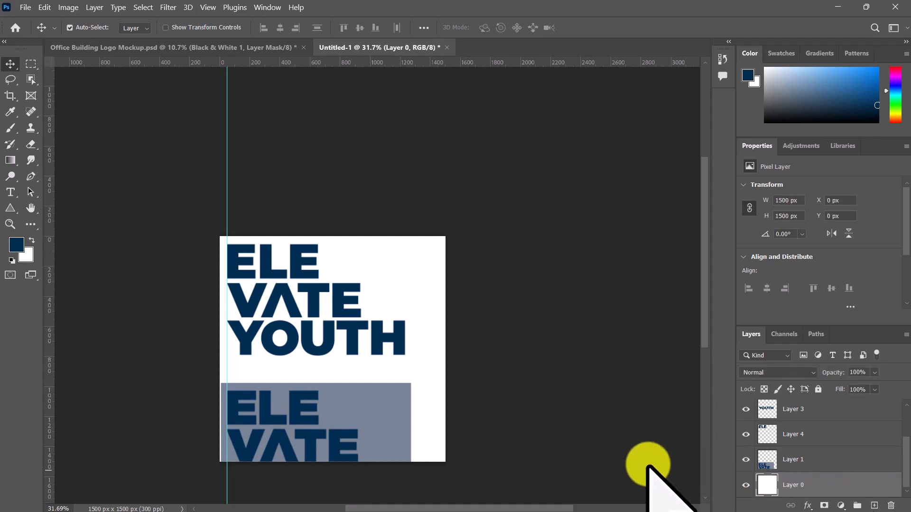
pyautogui.press('i')
pyautogui.click(381, 404)
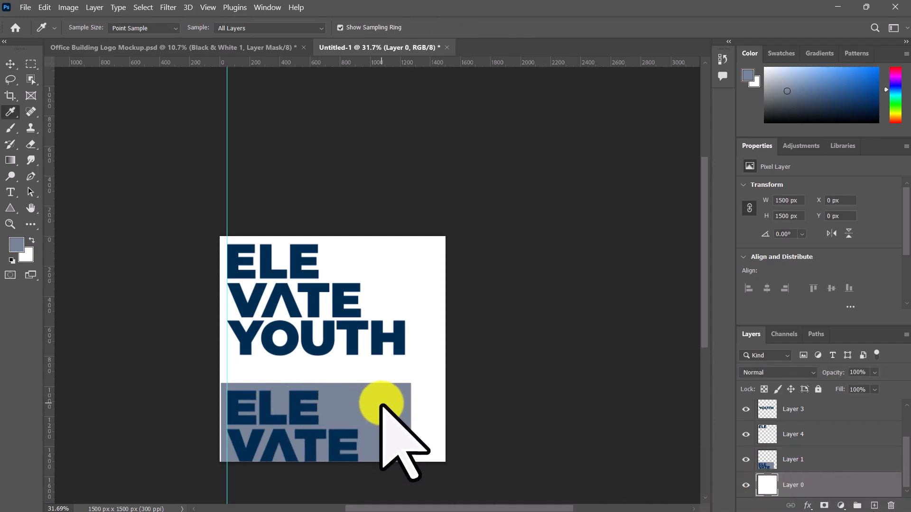
pyautogui.hotkey('alt', 'BackSpace')
# Step: Shift the reference image layer to about X 49 px, Y 916 px and hide it
pyautogui.press('v')
pyautogui.moveTo(315, 423); pyautogui.dragTo(320, 415)
pyautogui.click(746, 458)
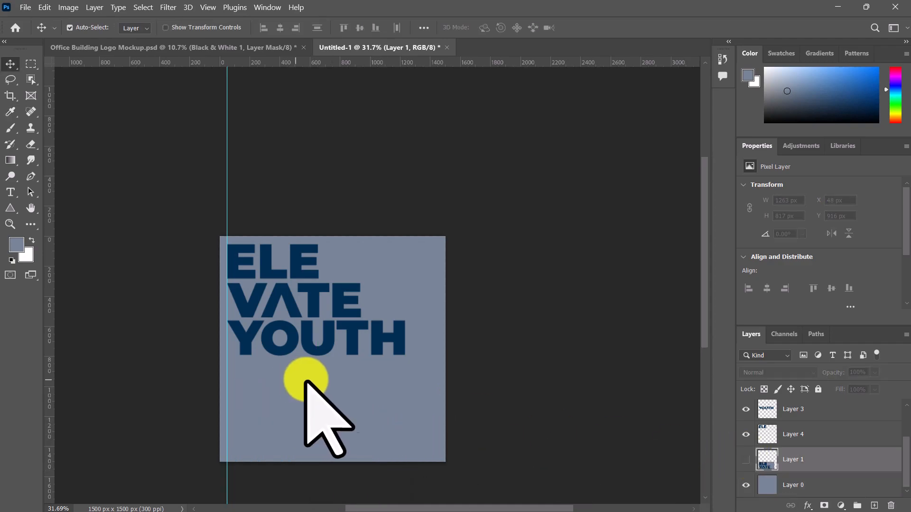
# Step: Move the ELE, VATE and YOUTH layers down together to Y 381 px and remove the vertical guide
pyautogui.click(329, 342)
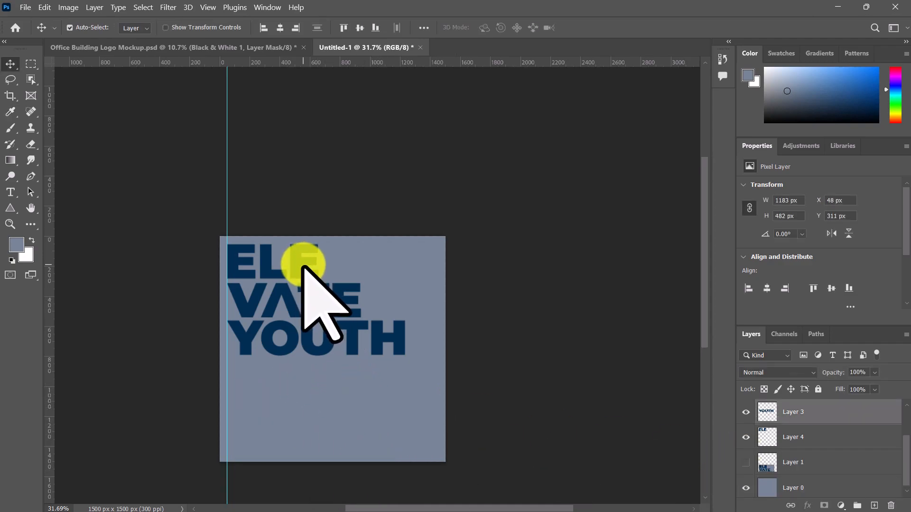
pyautogui.keyDown('shift'); pyautogui.click(303, 264); pyautogui.keyUp('shift')
pyautogui.hotkey('ctrl', 't')
pyautogui.moveTo(313, 341); pyautogui.dragTo(312, 390)
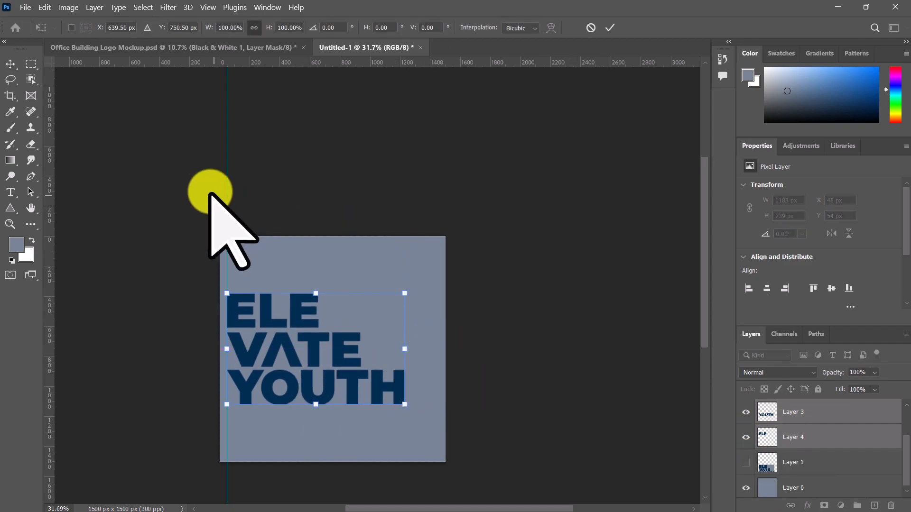
pyautogui.moveTo(212, 194); pyautogui.dragTo(249, 194)
pyautogui.hotkey('ctrl', 'z')
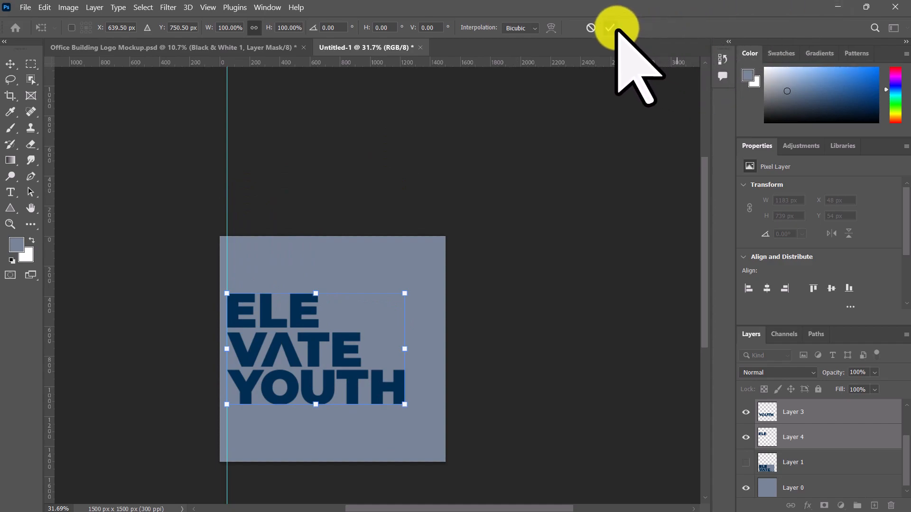
pyautogui.click(610, 27)
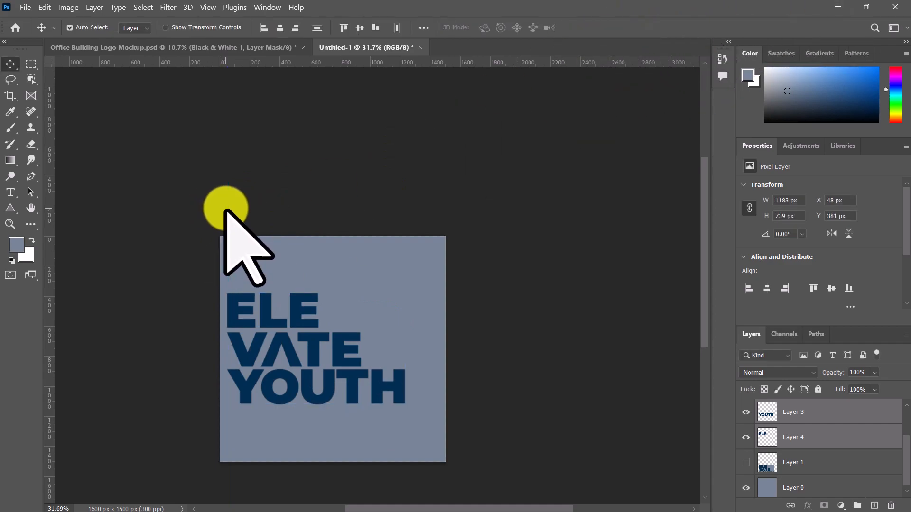
pyautogui.scroll(5, 240, 460)
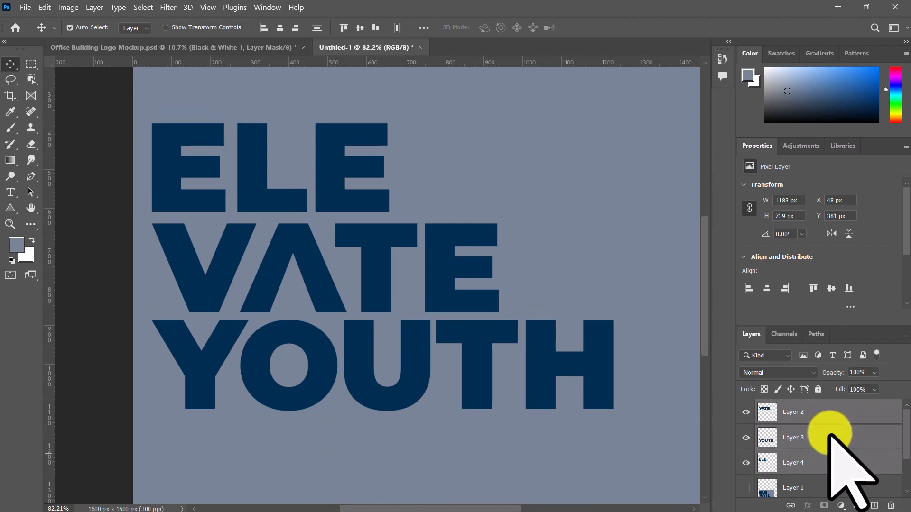
pyautogui.doubleClick(830, 431)
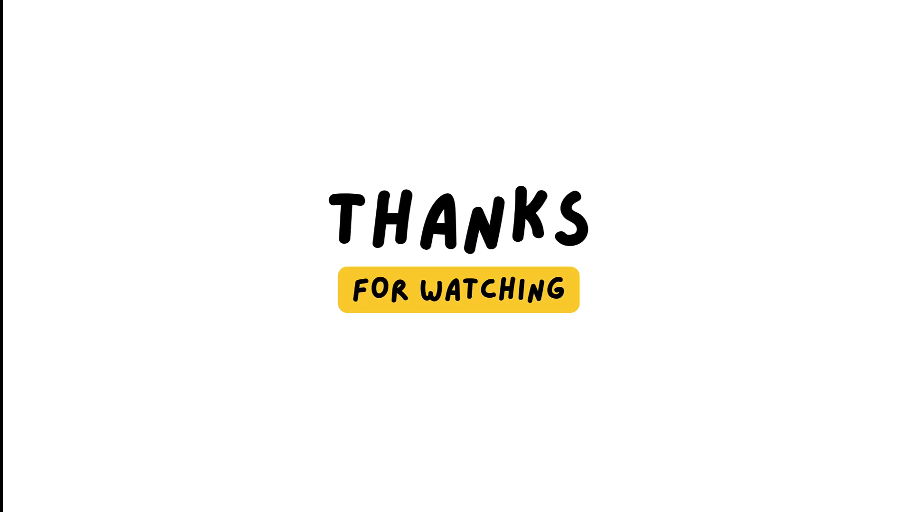